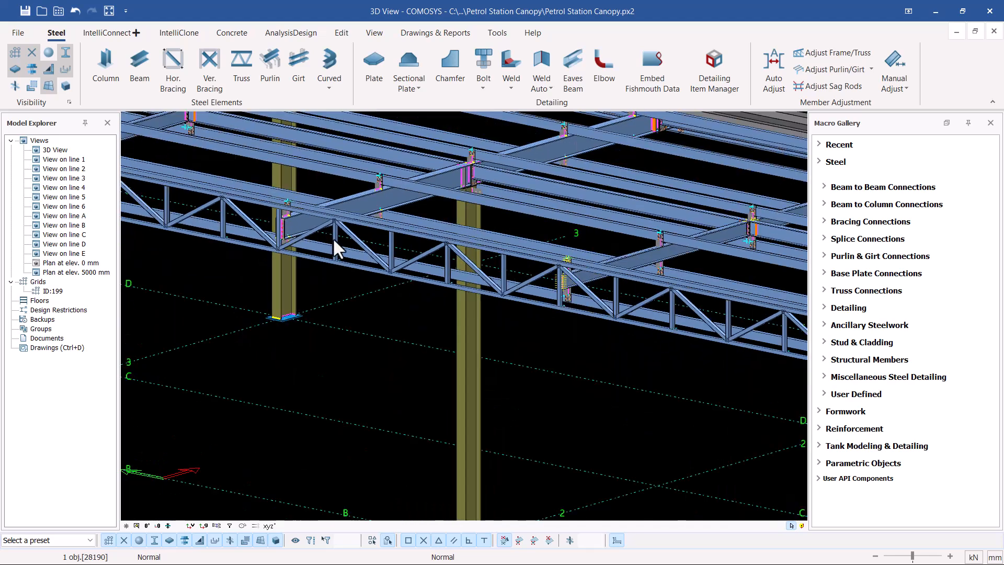
Step: Examine the trusses along the canopy edges, including their corner joint and connections to the roof beams
scroll(264, 227, up, 6)
scroll(263, 224, down, 6)
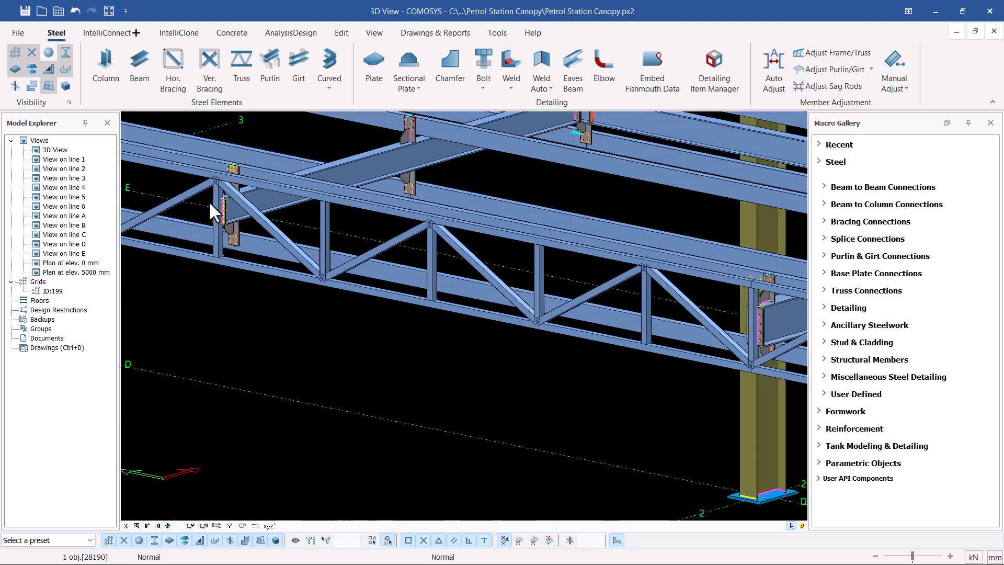
scroll(585, 277, up, 6)
scroll(465, 259, down, 6)
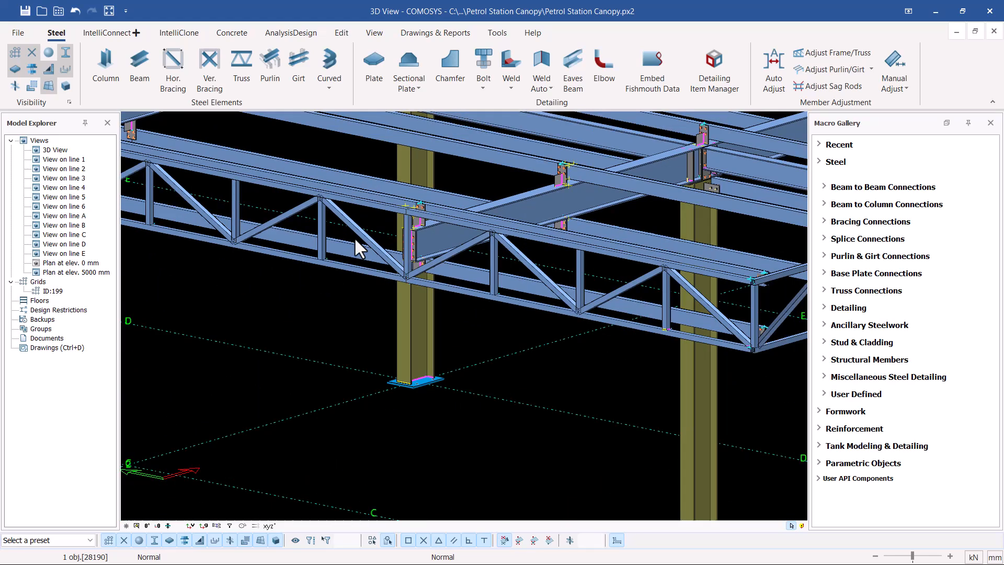
scroll(583, 281, up, 5)
scroll(550, 336, up, 1)
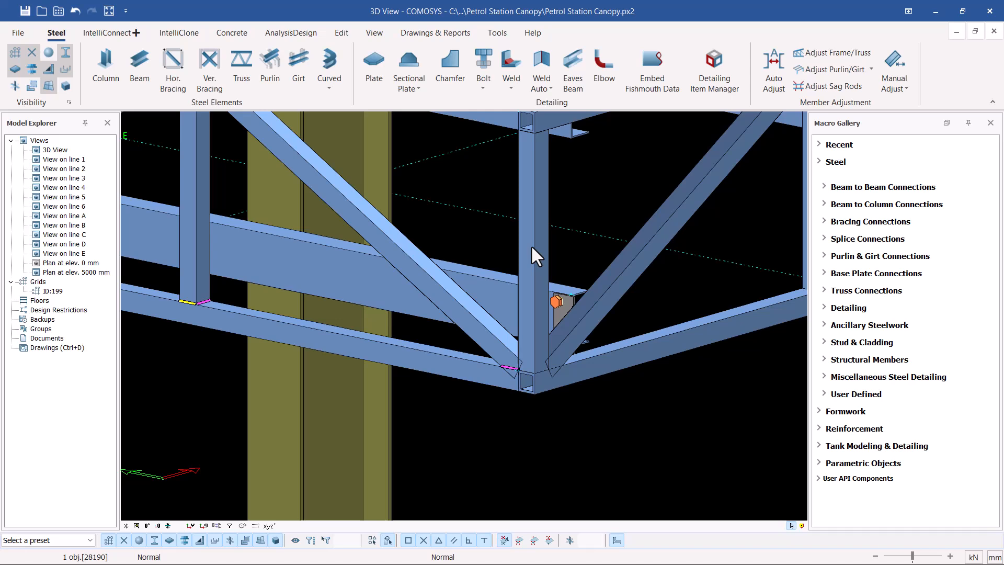
scroll(664, 312, down, 5)
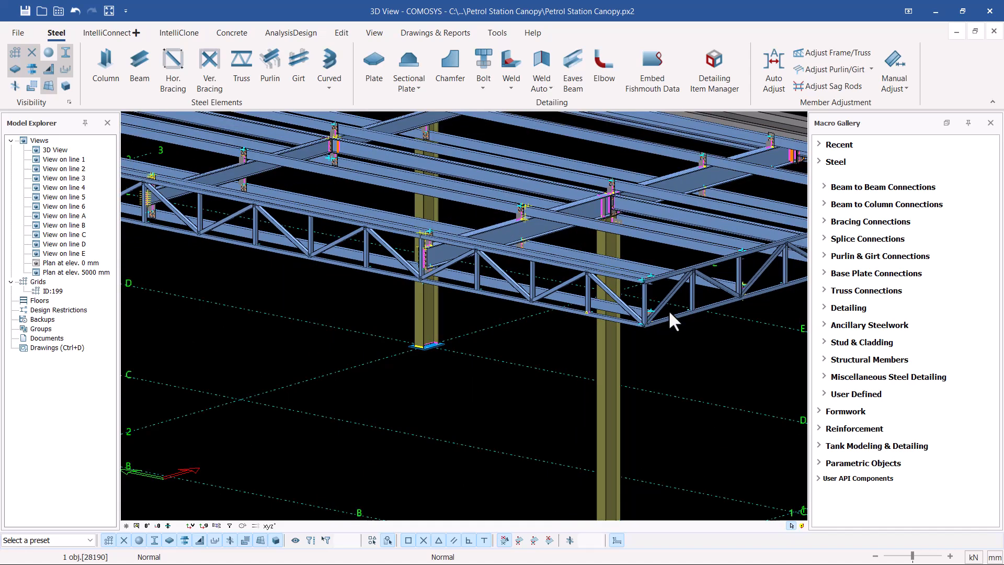
scroll(668, 309, down, 2)
middle_drag(497, 272, 575, 246)
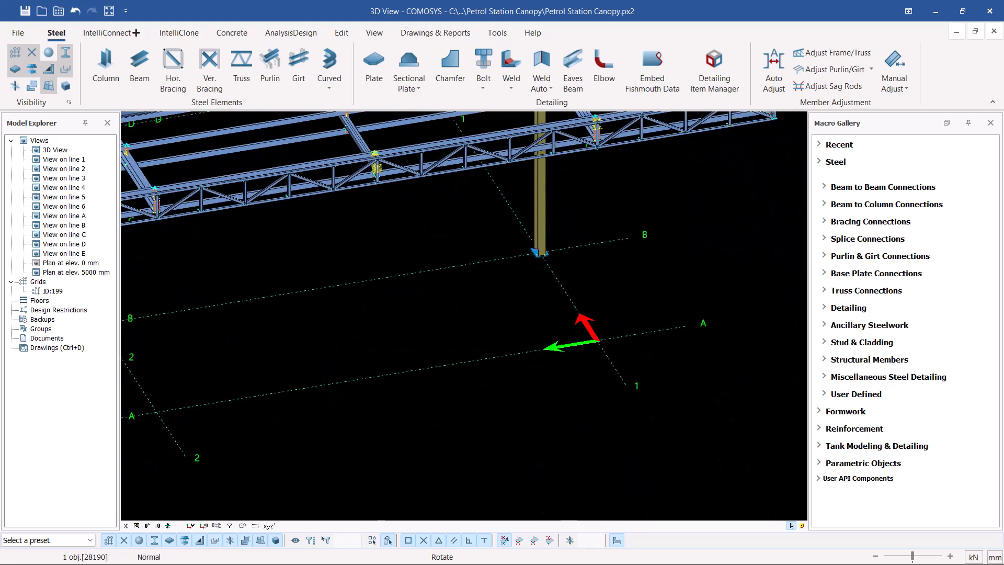
scroll(400, 160, up, 3)
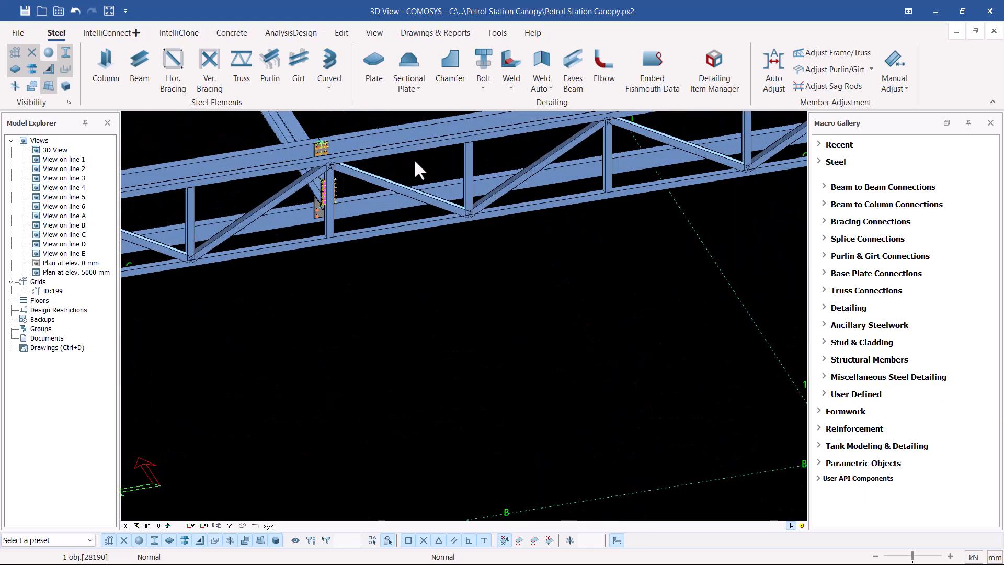
Step: Inspect the bolted plate connecting the purlin to the edge truss beside the gutter's end
scroll(628, 282, down, 4)
middle_drag(647, 277, 327, 317)
scroll(327, 317, up, 6)
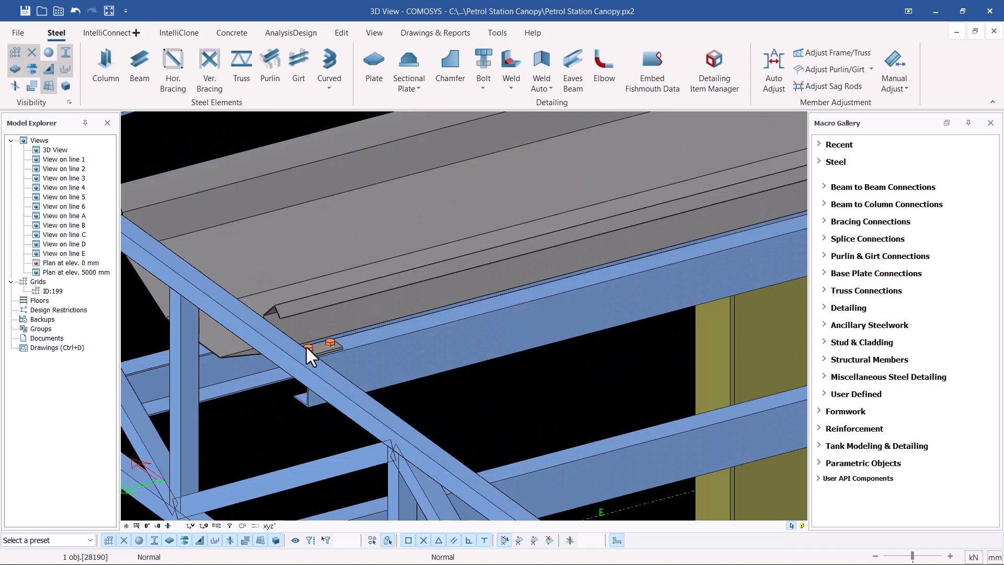
click(307, 347)
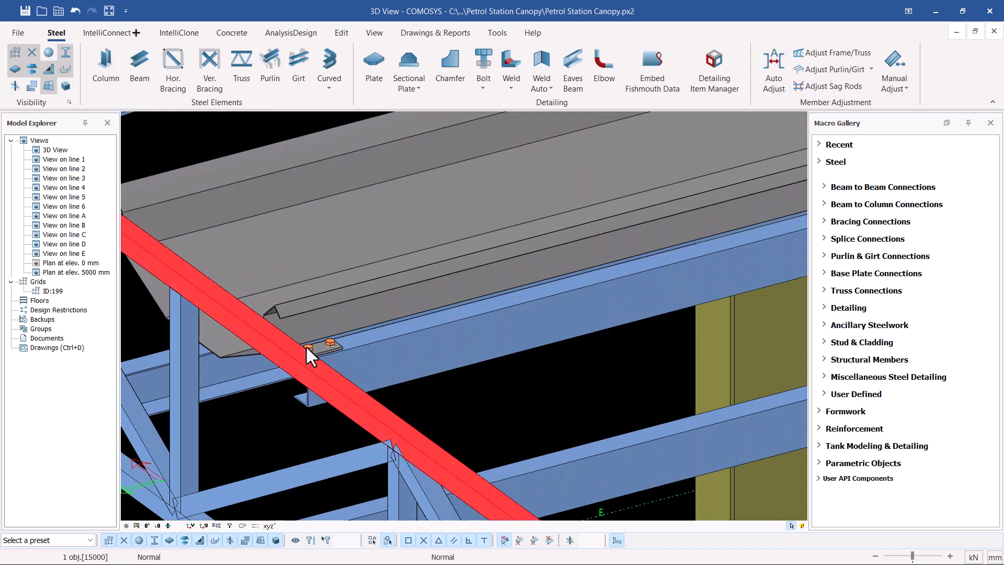
click(331, 343)
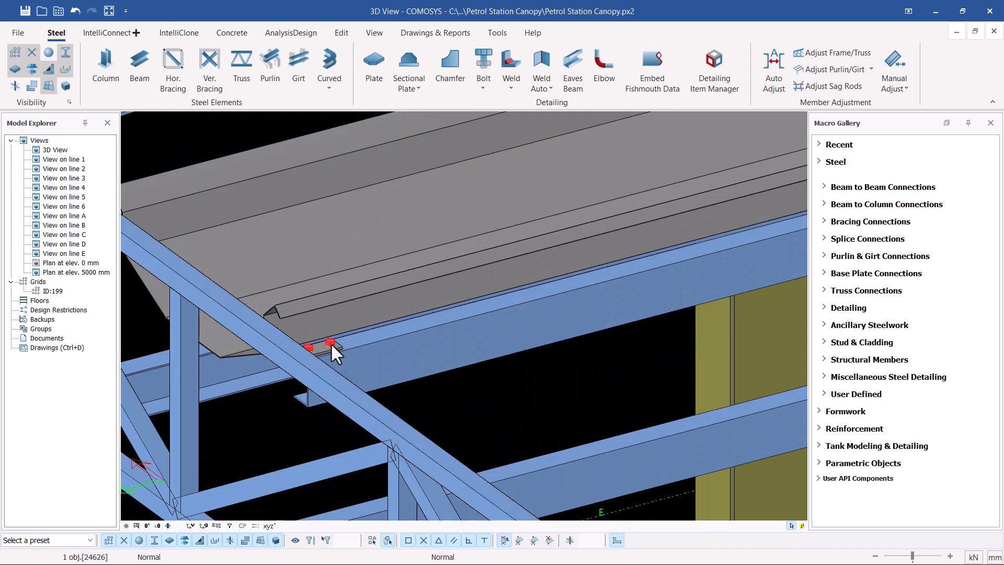
middle_drag(330, 343, 339, 343)
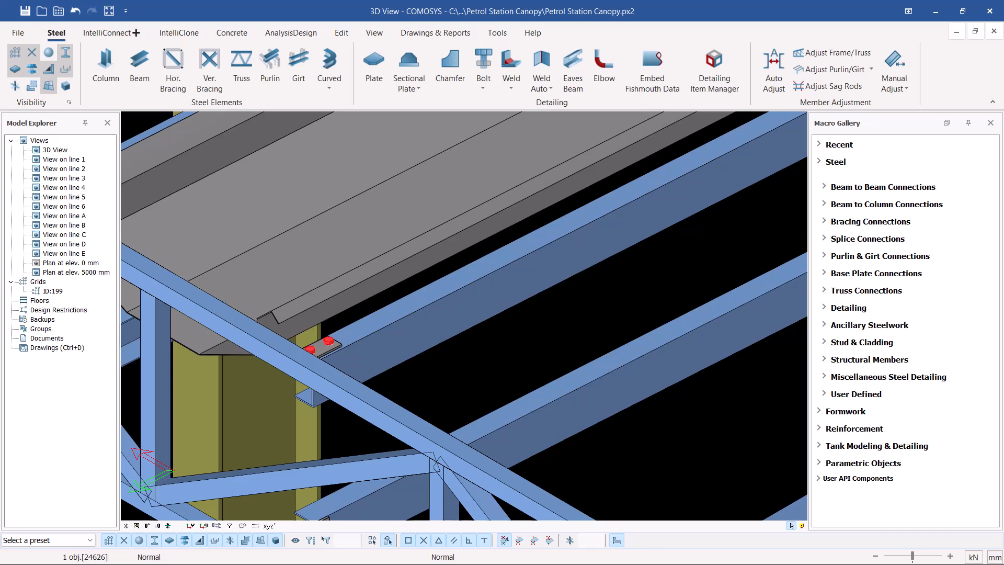
scroll(430, 211, down, 3)
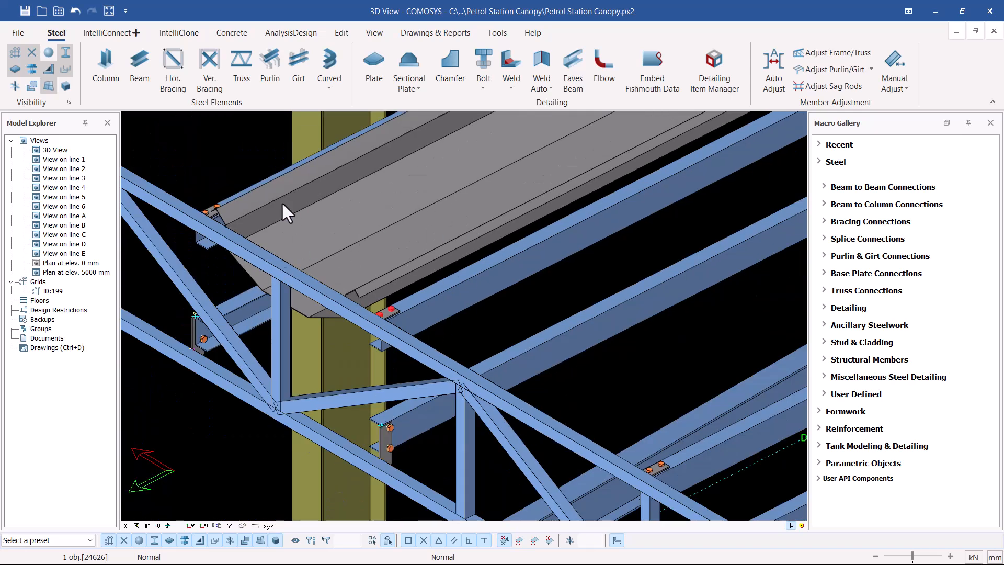
Step: Set the gutter plate's thickness to 2000 mm and apply the change
scroll(319, 310, down, 1)
scroll(324, 311, up, 5)
double_click(325, 310)
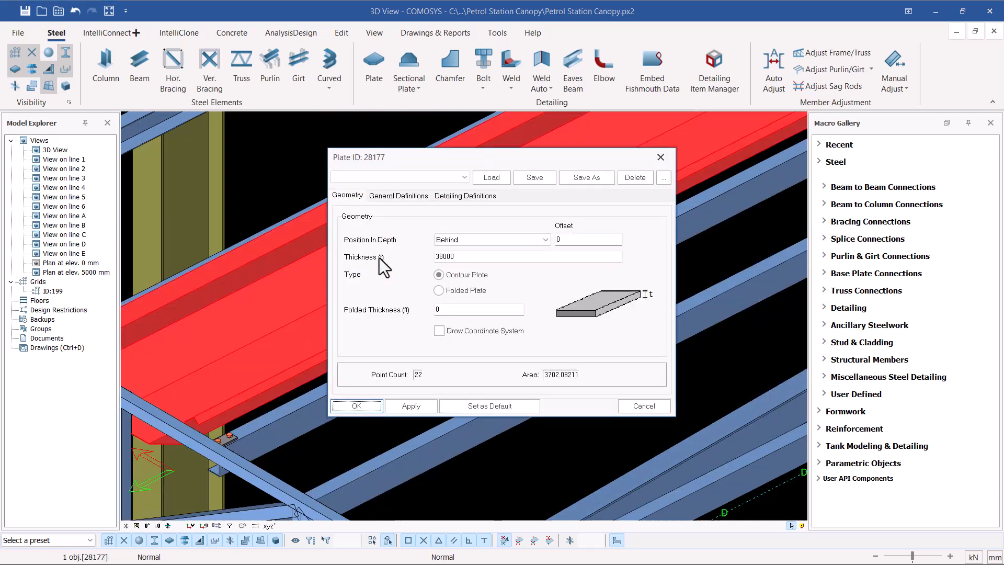
drag(458, 257, 429, 260)
text(2000)
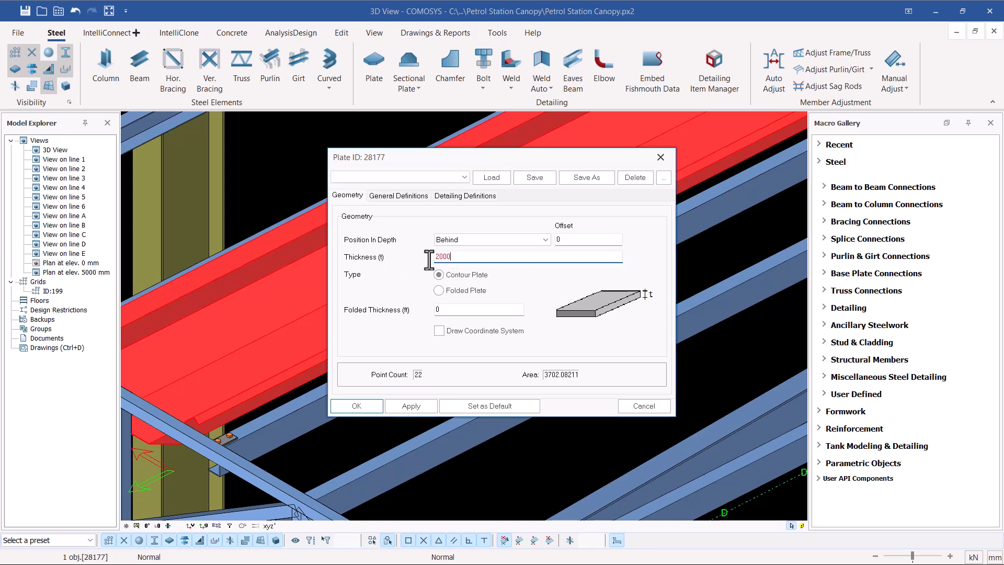
click(412, 408)
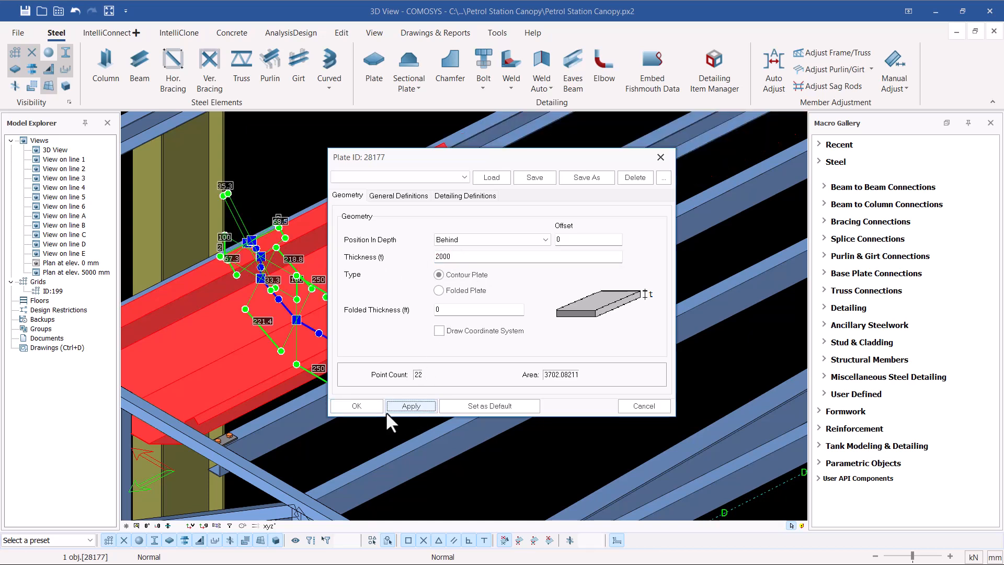
click(372, 407)
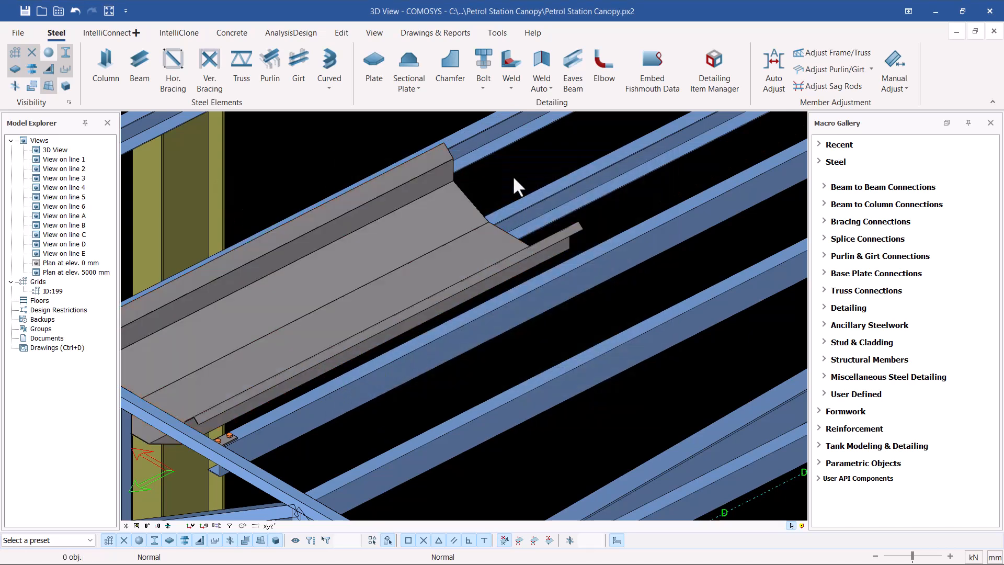
Step: Copy the gutter segment linearly by -2000 mm in Y with a count of 18
scroll(436, 248, down, 2)
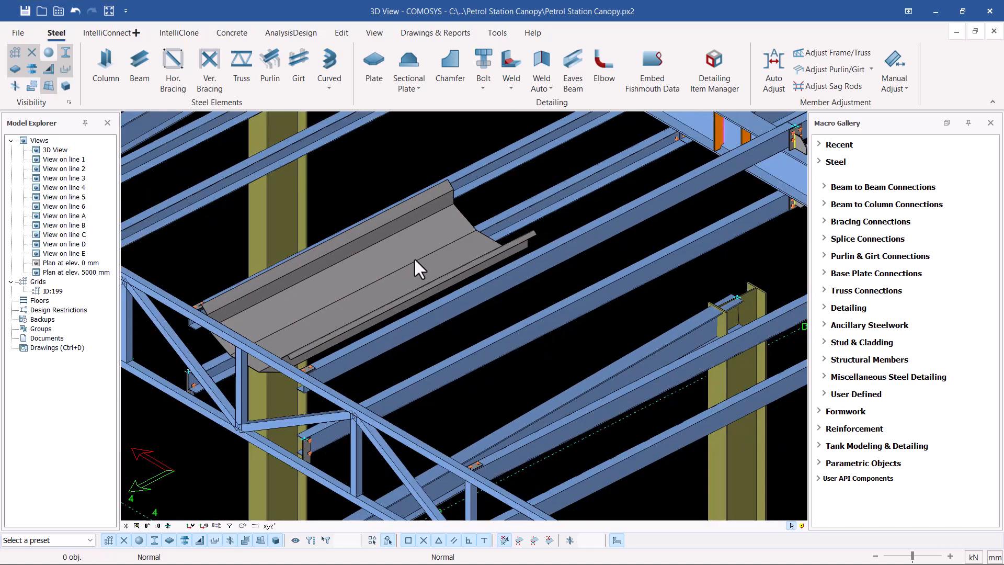
scroll(353, 301, up, 2)
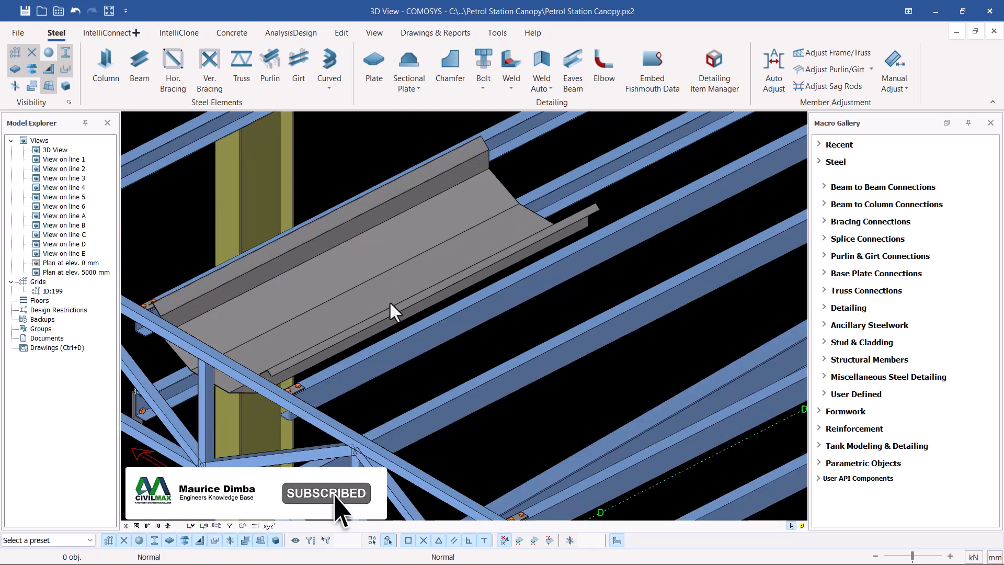
scroll(495, 209, up, 2)
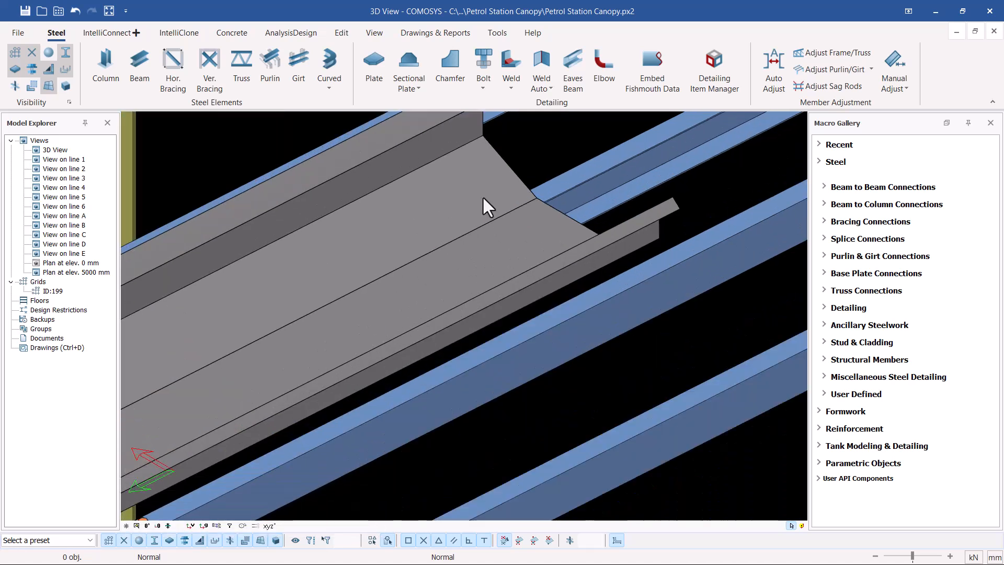
click(482, 195)
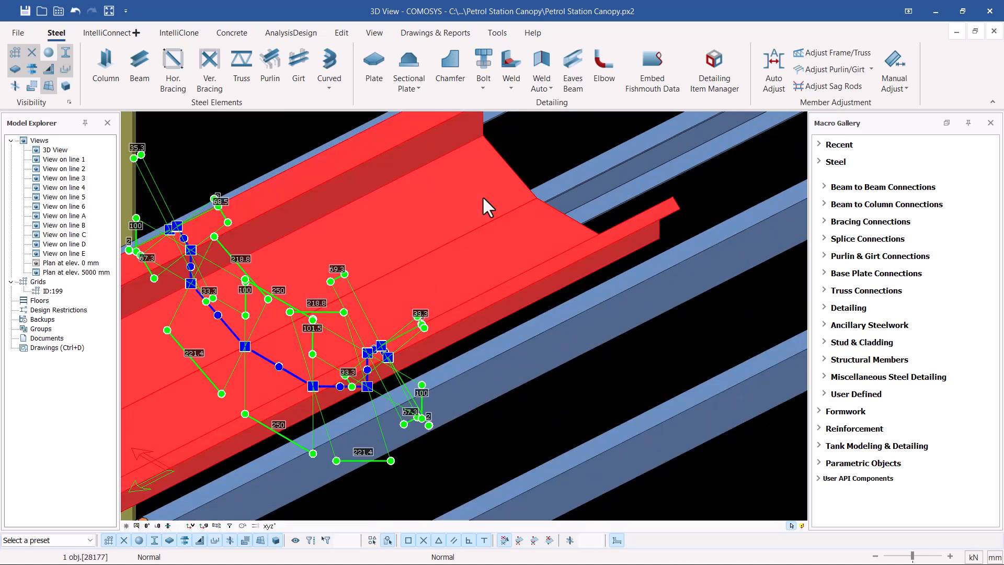
right_click(539, 147)
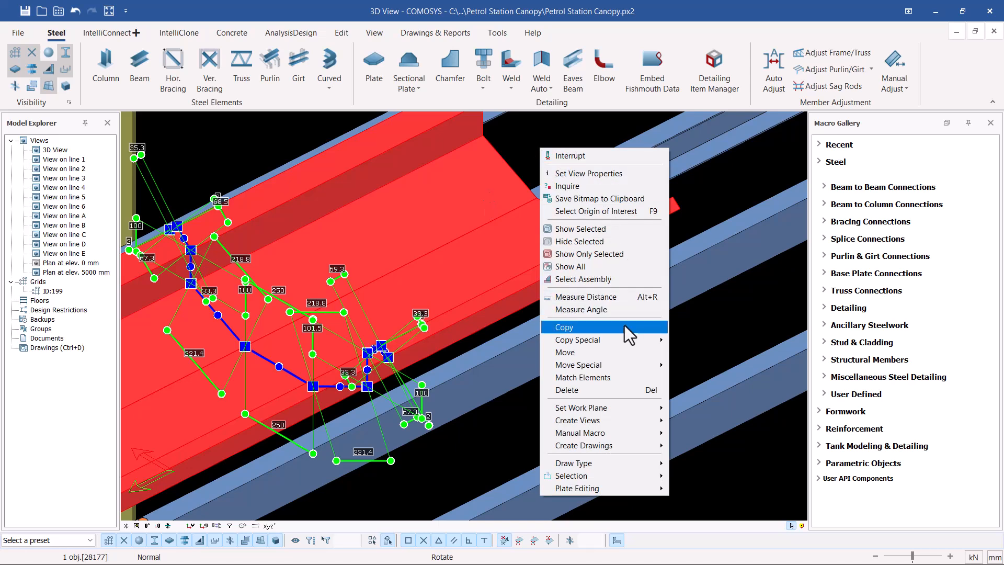
mouse_move(605, 340)
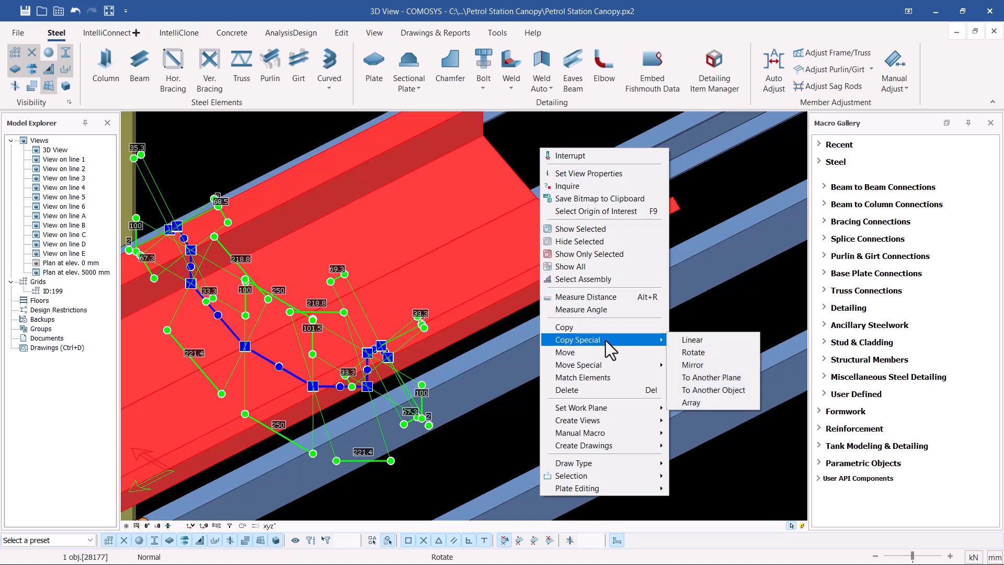
click(680, 339)
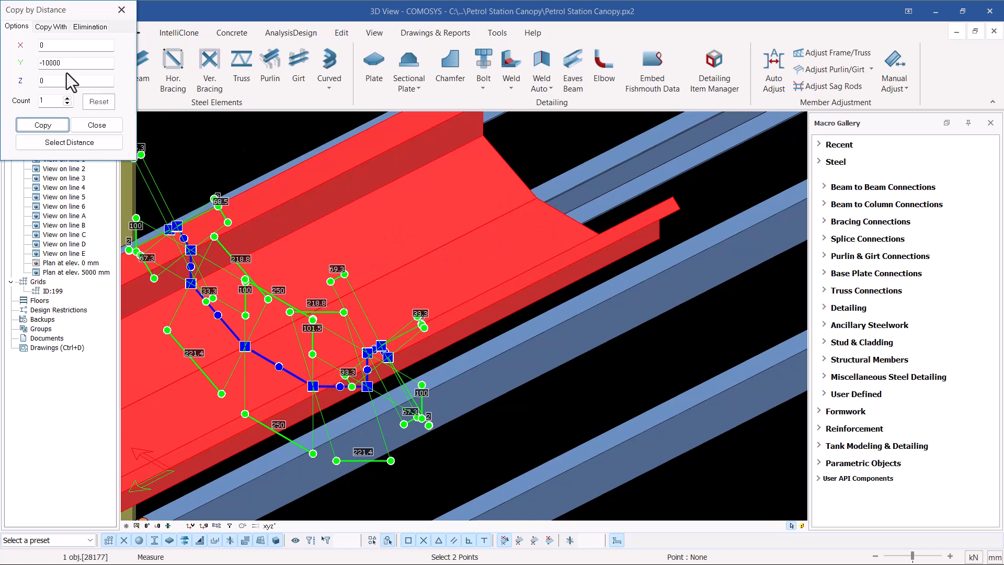
drag(64, 68, 43, 63)
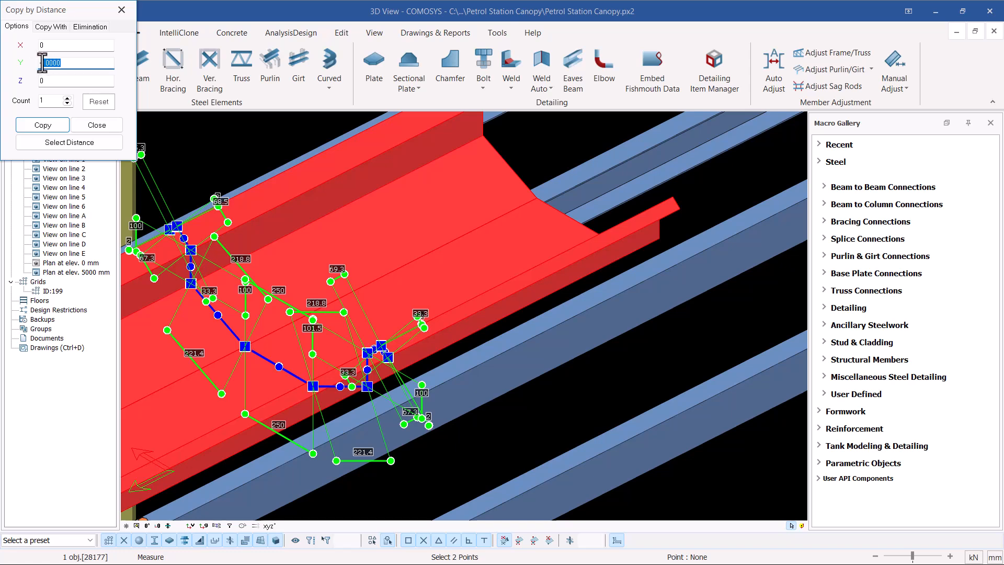
text(2000)
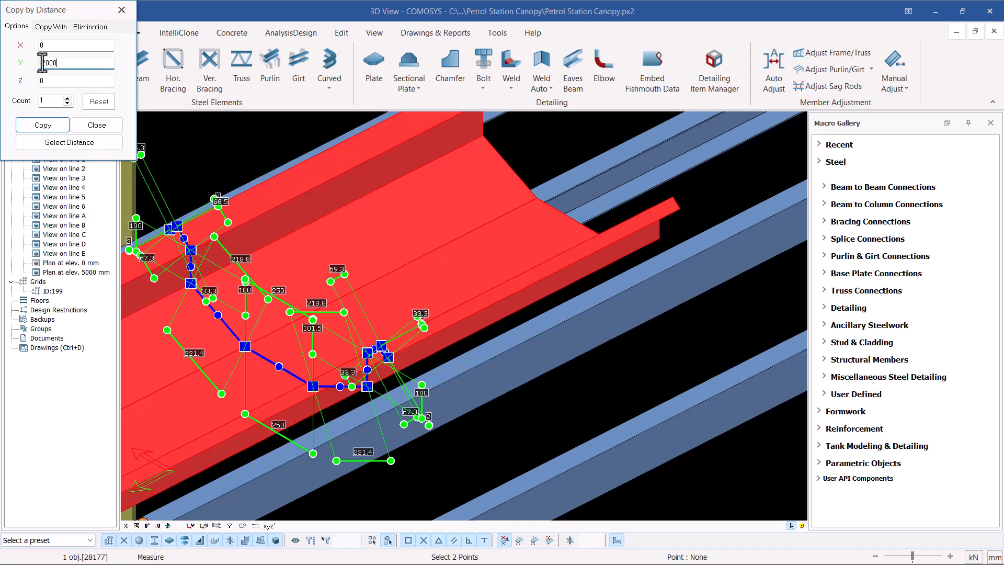
triple_click(67, 99)
click(67, 98)
click(45, 126)
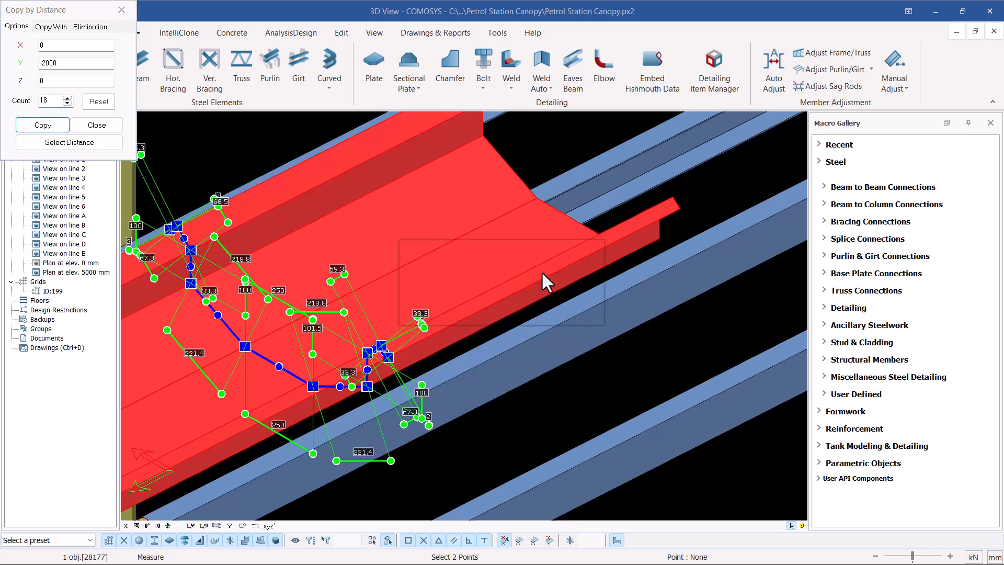
click(96, 125)
Step: Examine the joint between neighbouring gutter segments, selecting the segment on each side in turn
scroll(313, 309, down, 5)
scroll(462, 236, up, 6)
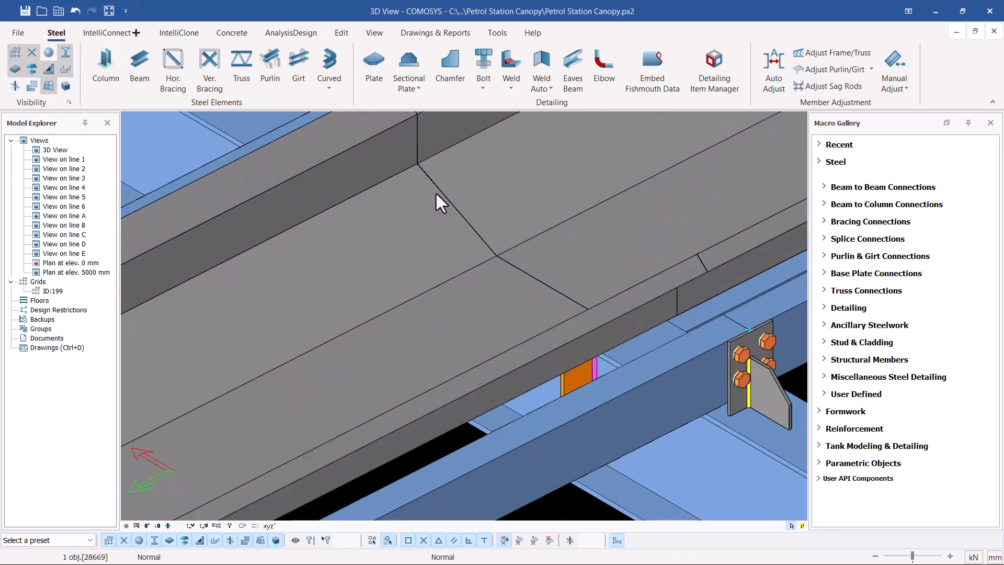
scroll(444, 272, down, 3)
scroll(427, 215, up, 4)
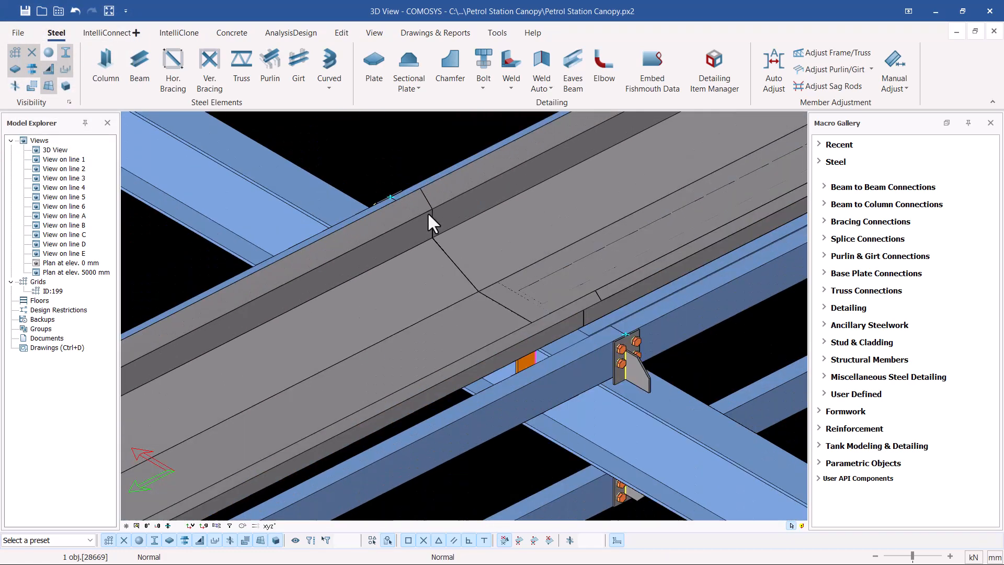
scroll(427, 206, up, 4)
scroll(415, 220, down, 3)
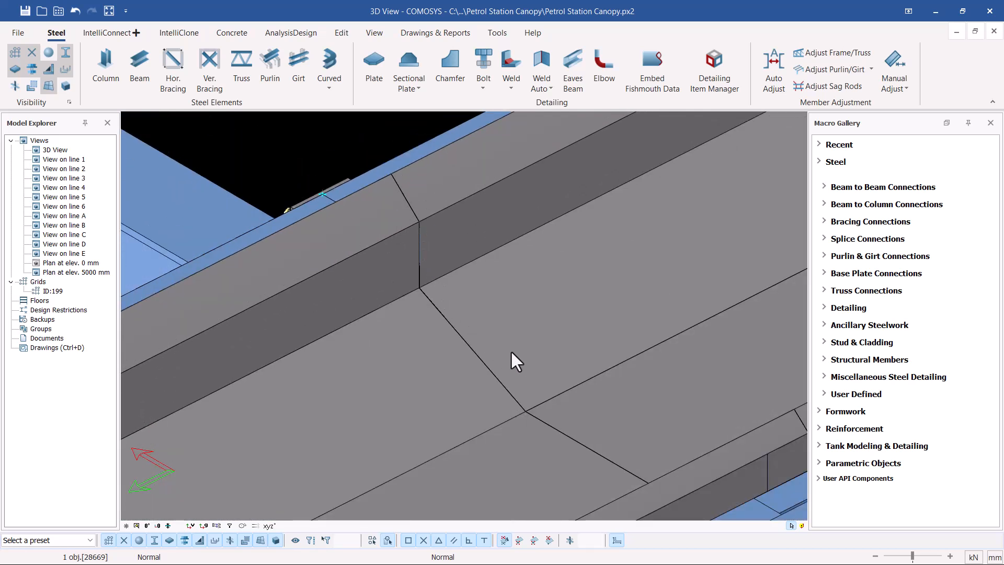
scroll(378, 330, down, 2)
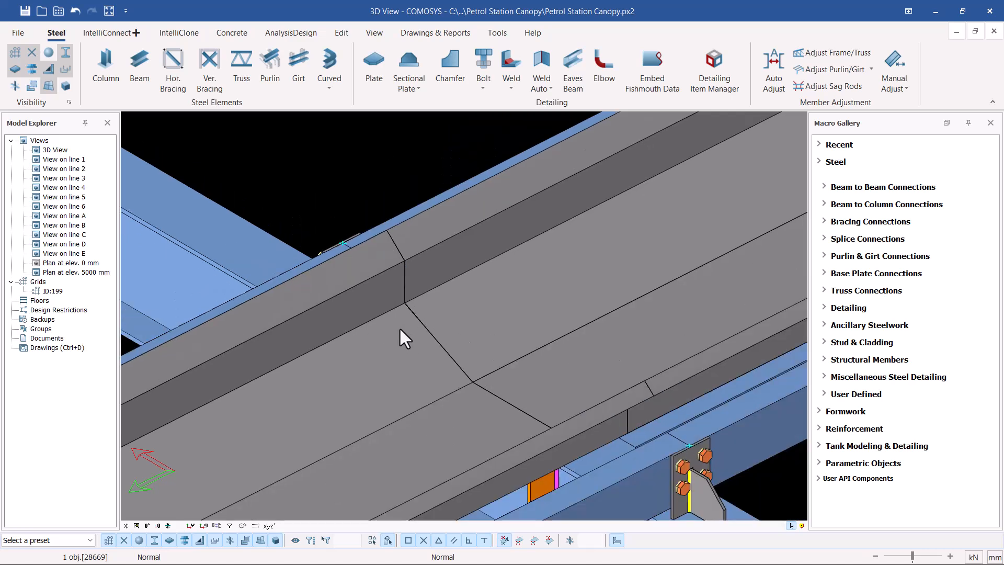
click(400, 327)
click(444, 312)
click(406, 335)
click(453, 308)
click(406, 333)
click(449, 306)
click(388, 337)
Step: Review the full run of gutter segments along the canopy up to the edge truss at the far end
scroll(385, 321, down, 6)
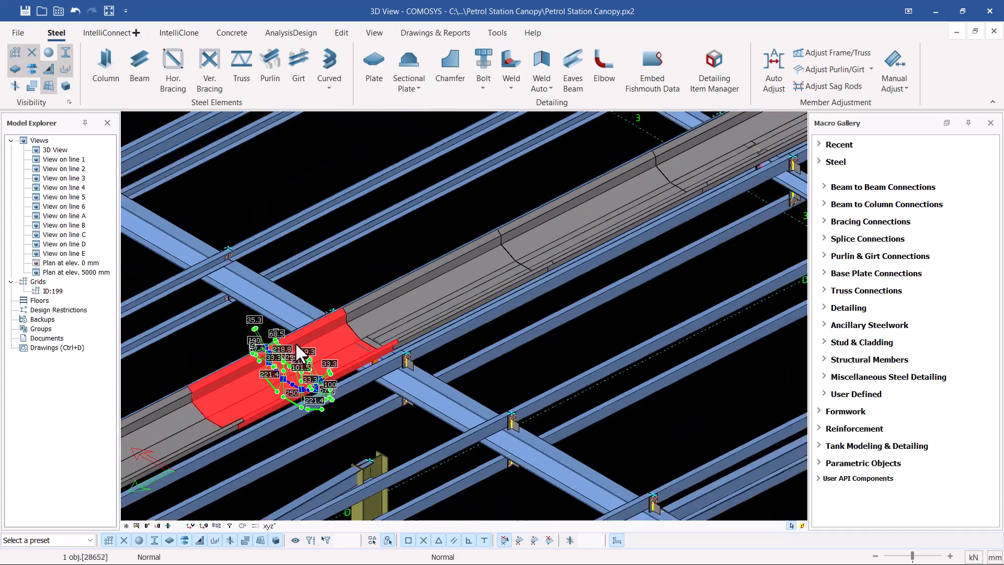
scroll(348, 307, down, 5)
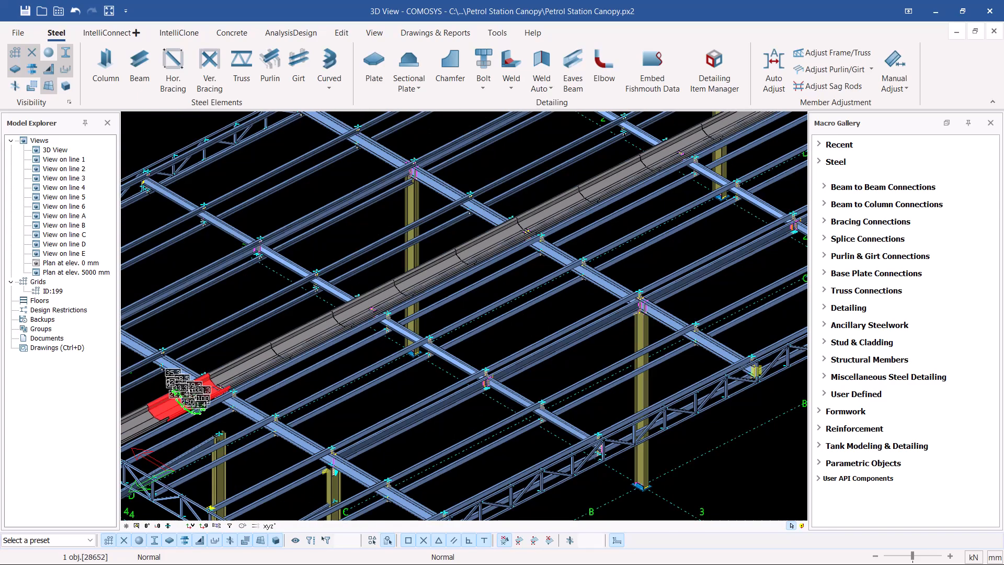
scroll(676, 139, up, 2)
scroll(676, 140, up, 5)
scroll(262, 329, down, 8)
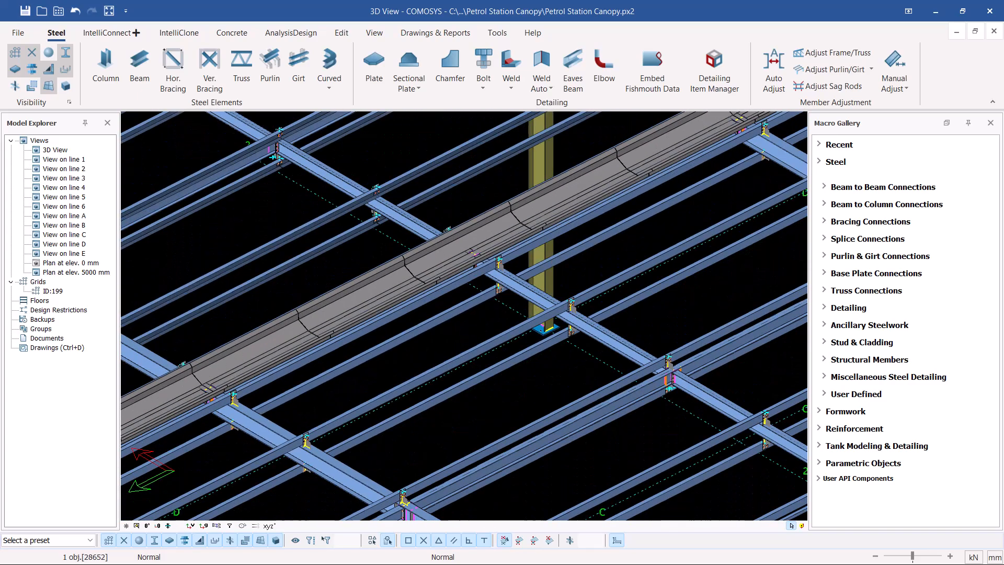
scroll(412, 275, up, 3)
scroll(672, 132, up, 6)
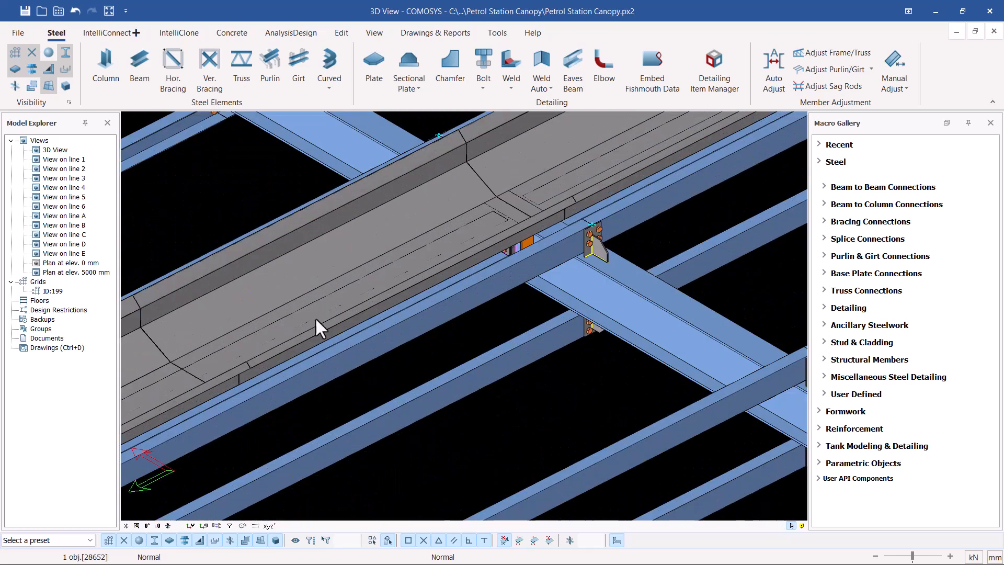
scroll(251, 350, down, 4)
scroll(546, 195, up, 4)
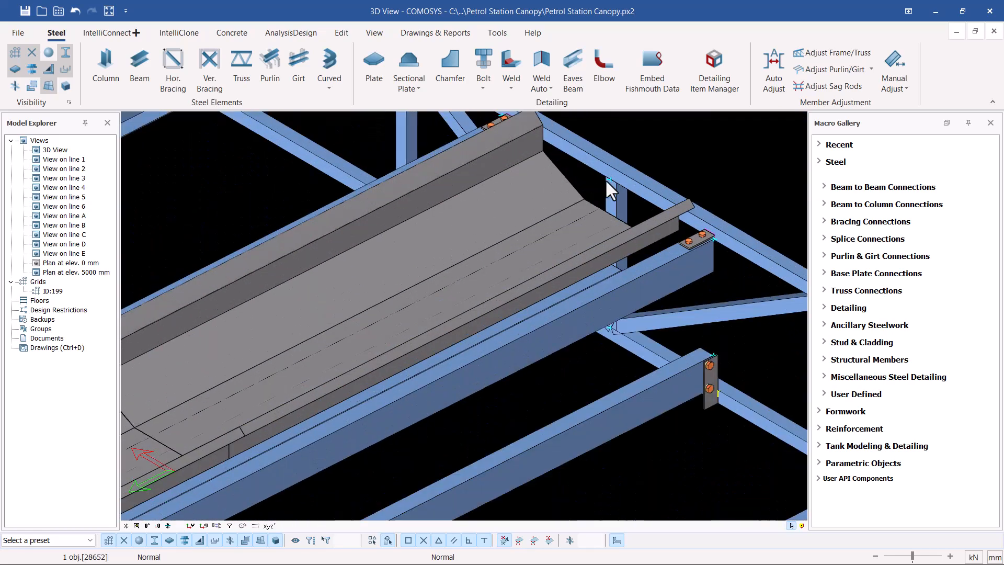
scroll(637, 179, down, 4)
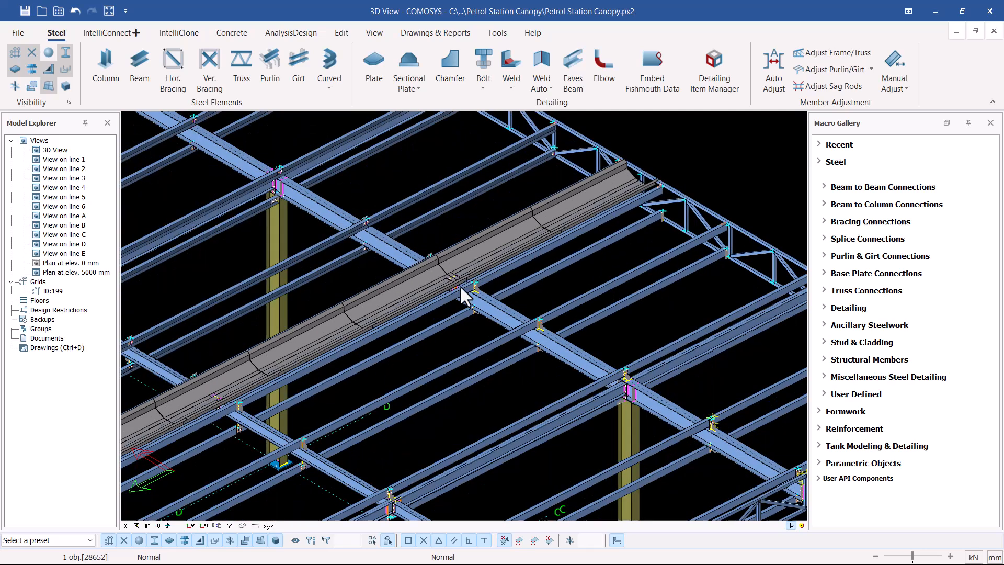
Step: Select the edge truss's top chord at the end corner, with the vertical and two diagonals meeting at its first top node
scroll(466, 274, down, 4)
scroll(602, 286, up, 6)
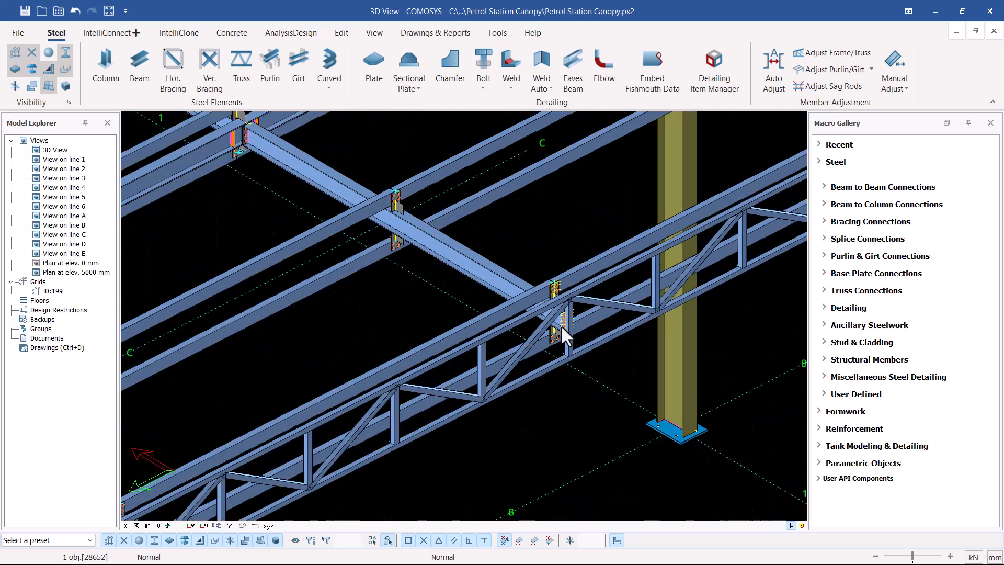
middle_drag(560, 324, 408, 421)
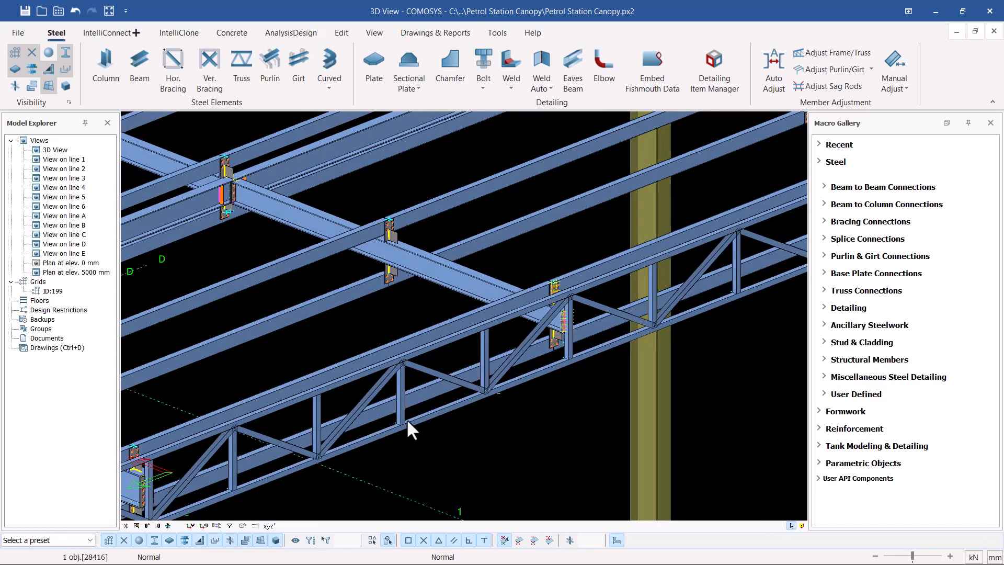
scroll(407, 421, up, 3)
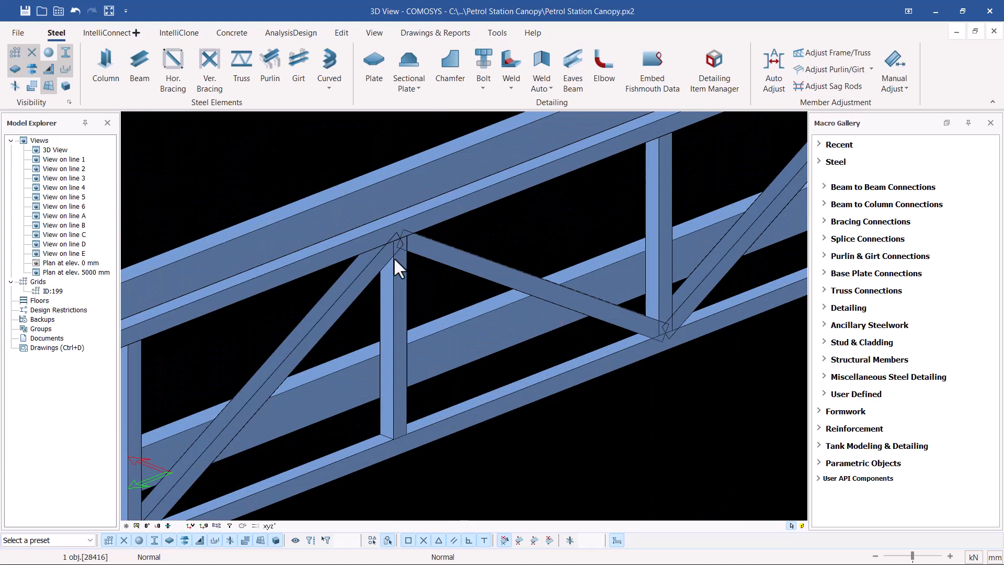
scroll(620, 200, down, 10)
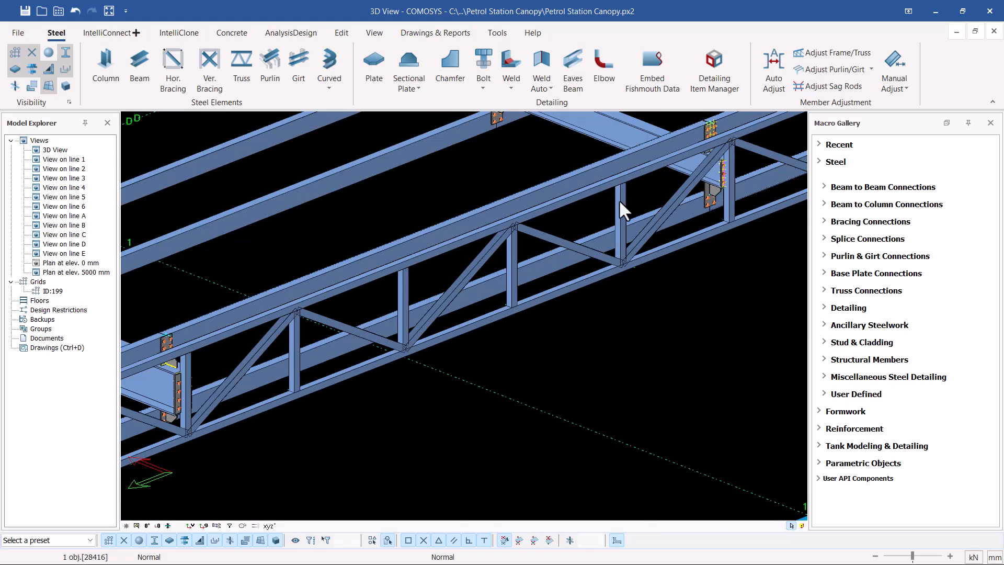
scroll(307, 349, up, 10)
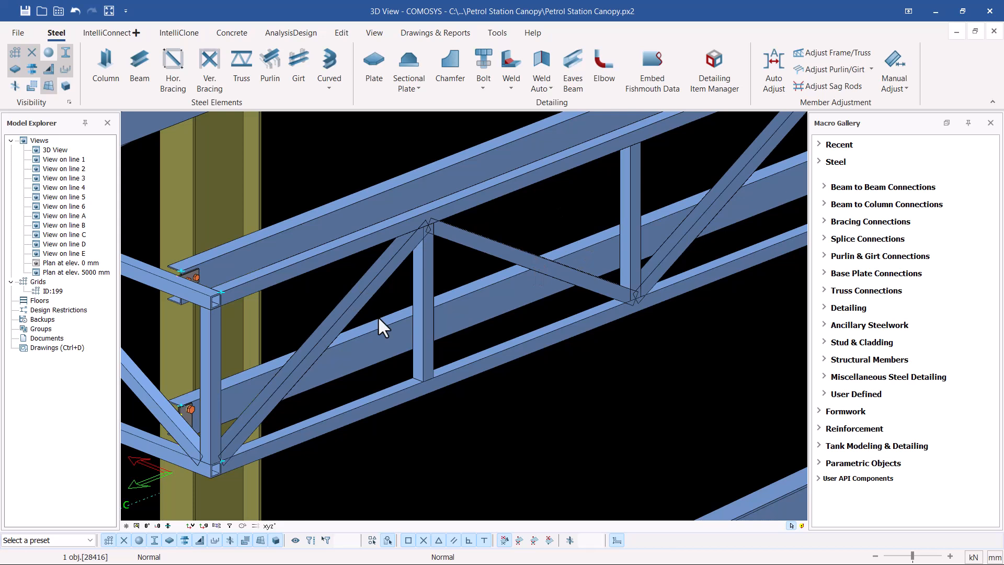
click(385, 270)
click(465, 238)
ctrl+click(453, 210)
ctrl+click(393, 259)
ctrl+click(422, 263)
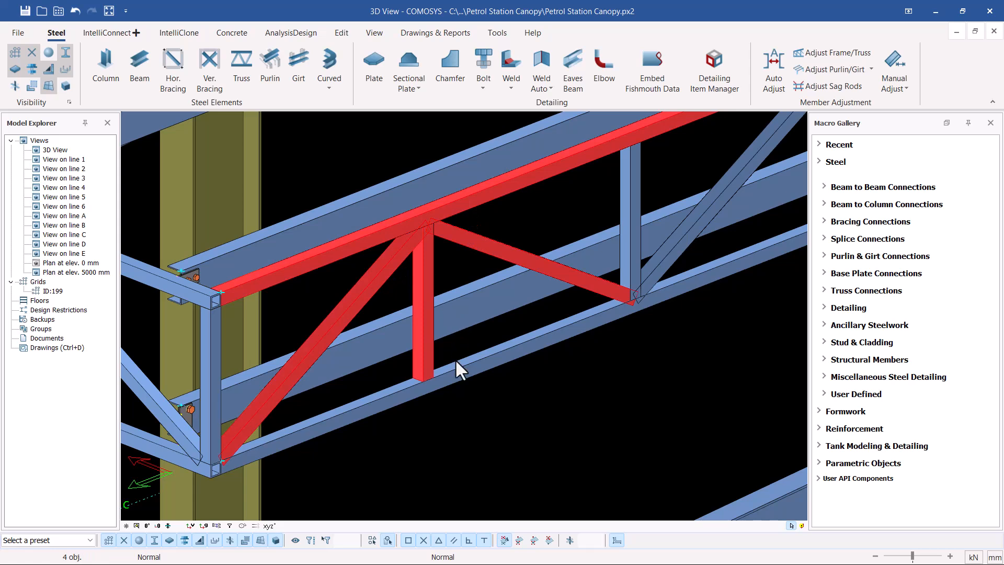
Step: Add the bottom chord and the second panel's vertical and rising diagonal to the truss selection
ctrl+click(635, 198)
ctrl+click(713, 204)
ctrl+click(664, 293)
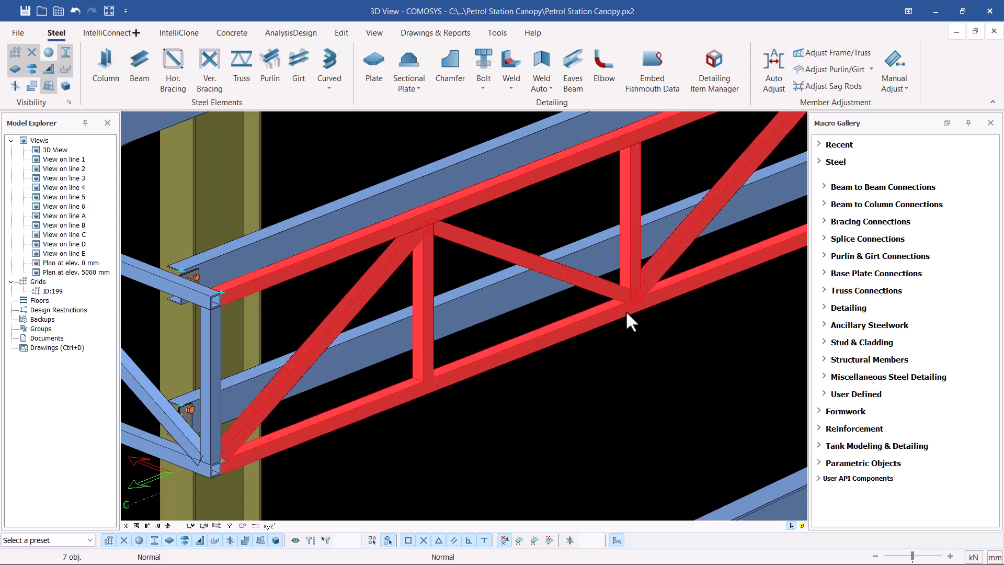
Step: Add the verticals and diagonals around the first rafter connection, plus the adjoining top and bottom chord lengths, to the selection
scroll(223, 376, down, 6)
scroll(407, 298, up, 2)
scroll(407, 297, up, 3)
ctrl+click(472, 219)
ctrl+click(700, 210)
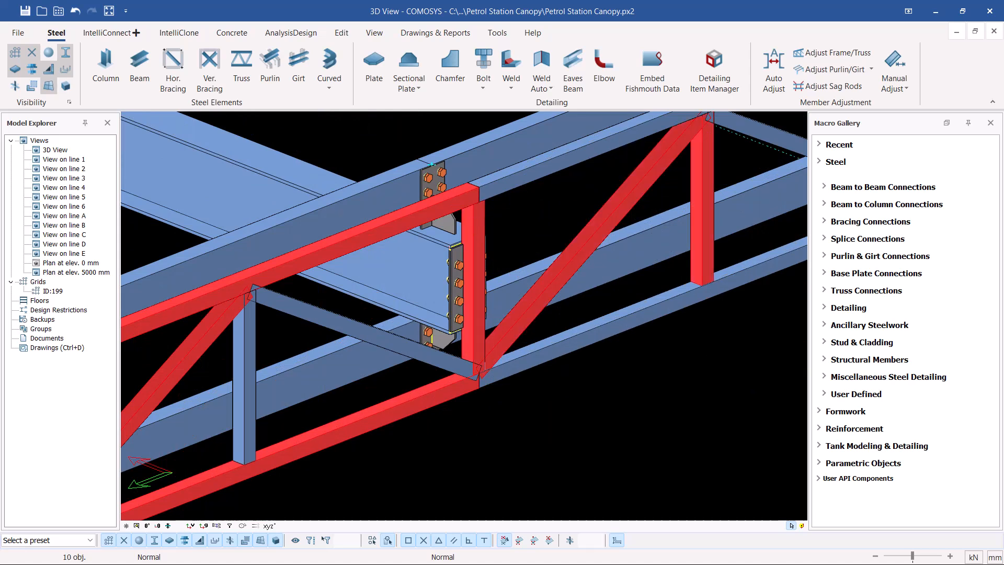
ctrl+click(616, 138)
ctrl+click(660, 304)
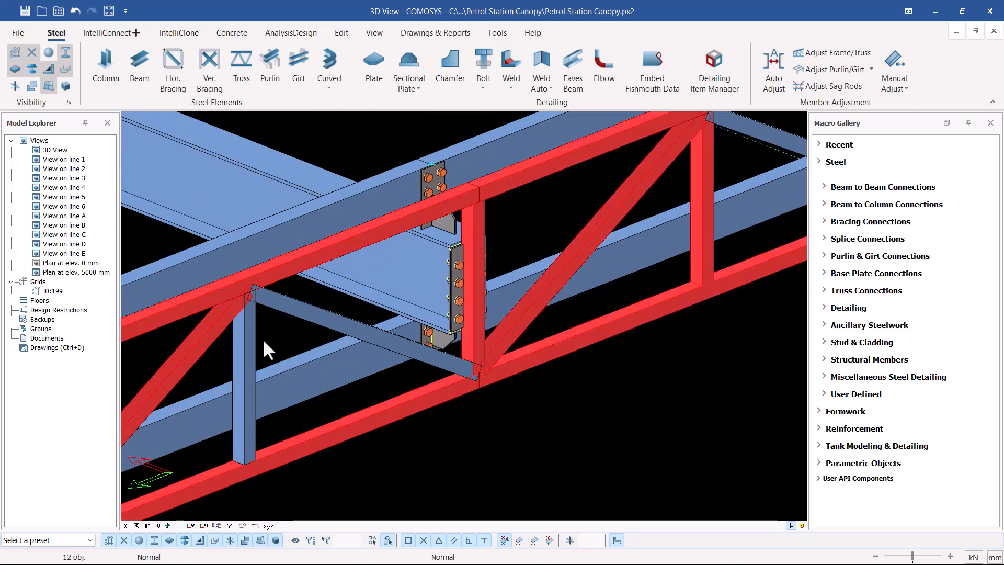
ctrl+click(246, 379)
ctrl+click(279, 303)
Step: Add the truss verticals and diagonals on both sides of grid line 3 to the selection
scroll(205, 350, down, 3)
scroll(480, 243, up, 2)
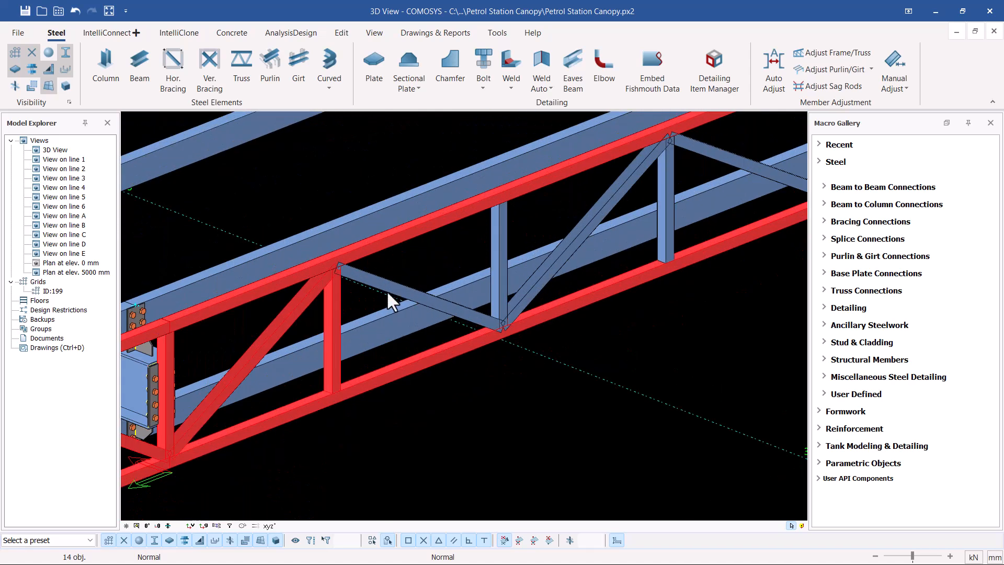
ctrl+click(498, 240)
ctrl+click(596, 219)
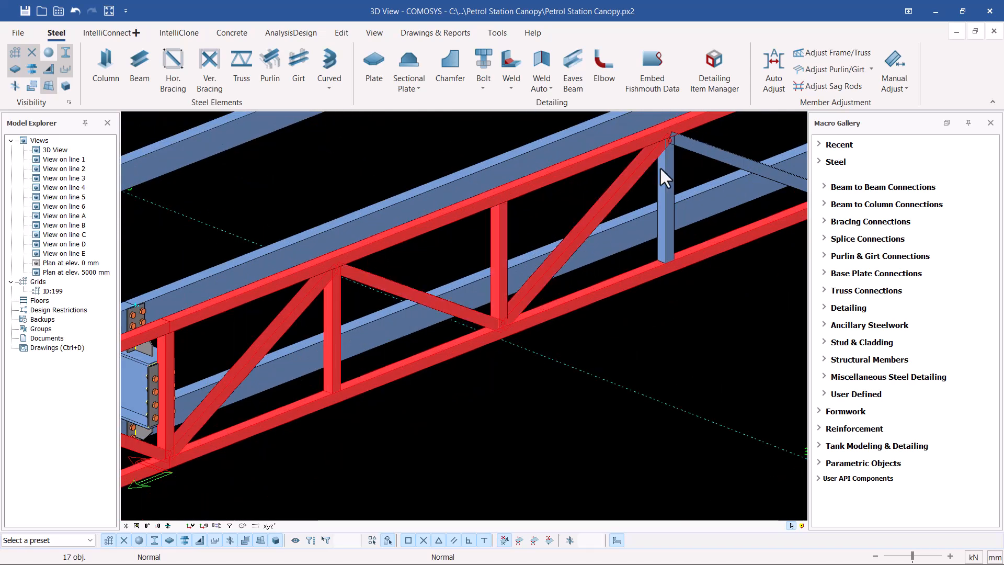
ctrl+click(662, 175)
ctrl+click(707, 145)
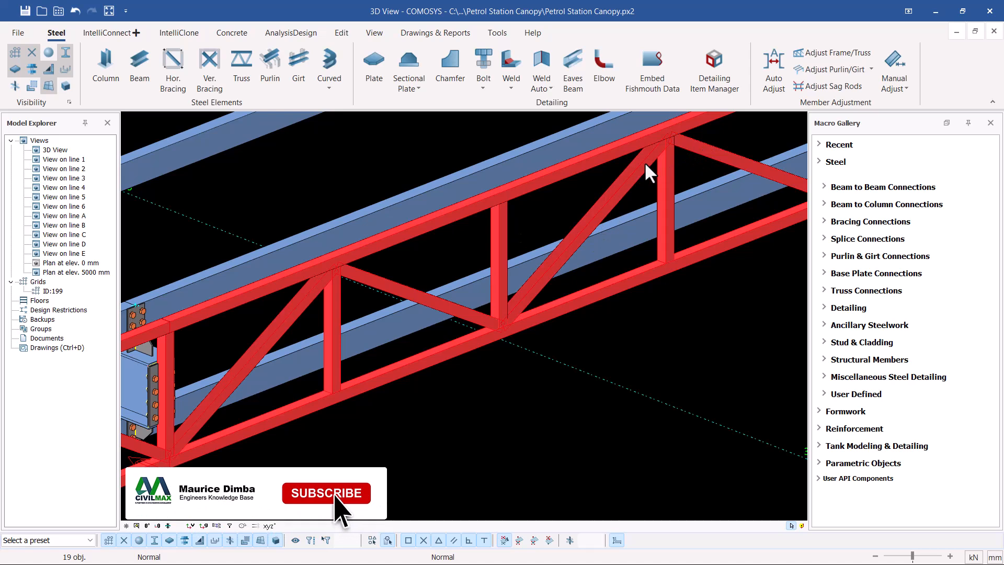
Step: Extend the selection with the web members from grid line 3 past the second rafter to the vertical and diagonal at the column
scroll(235, 331, down, 2)
scroll(620, 202, up, 1)
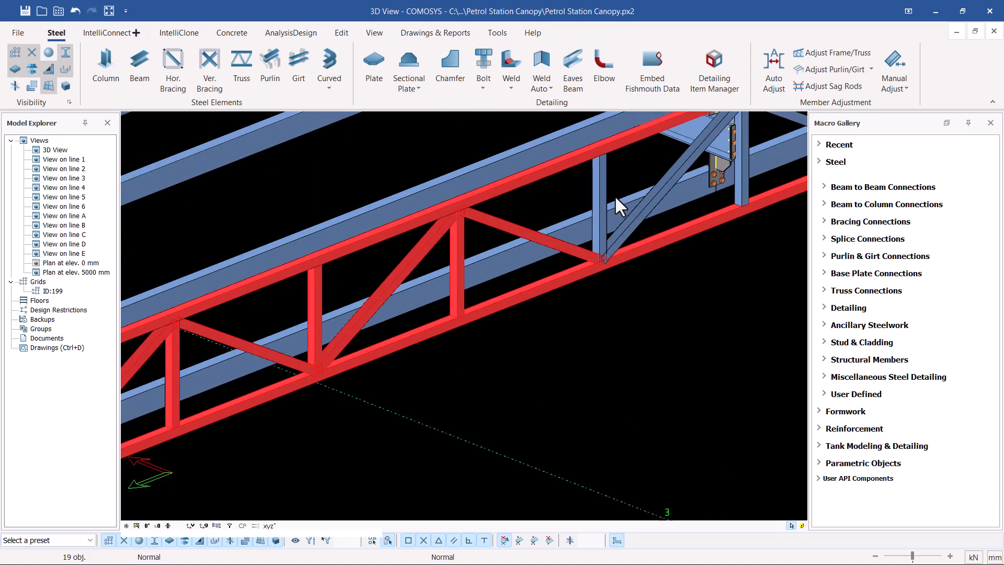
ctrl+click(601, 178)
ctrl+click(679, 179)
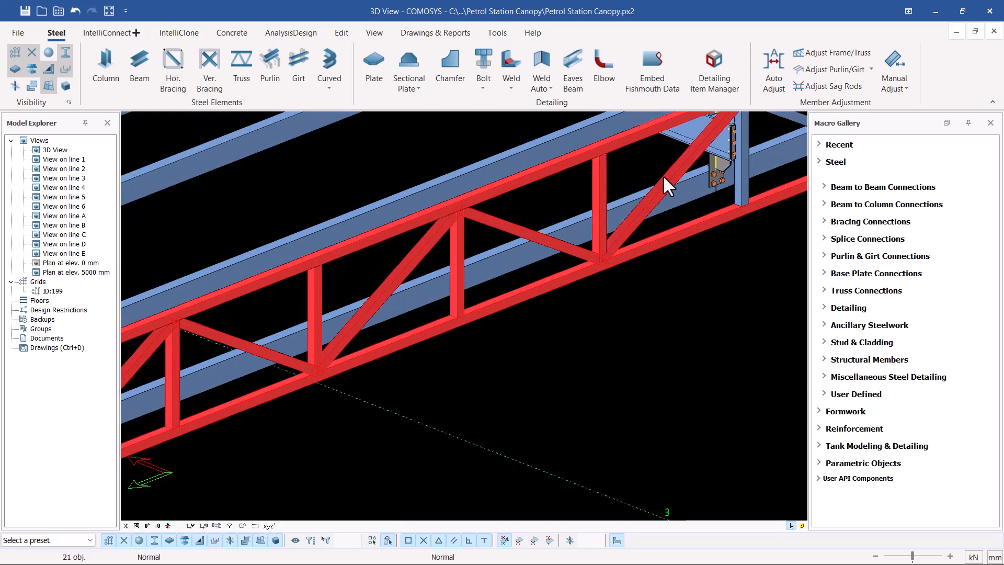
scroll(659, 167, down, 2)
scroll(599, 191, up, 2)
ctrl+click(599, 191)
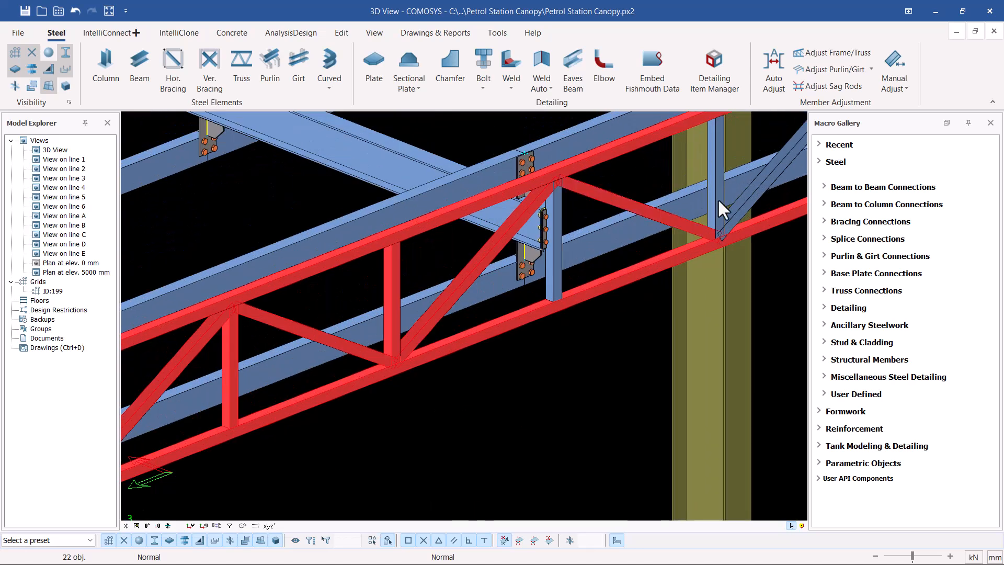
ctrl+click(719, 172)
ctrl+click(754, 192)
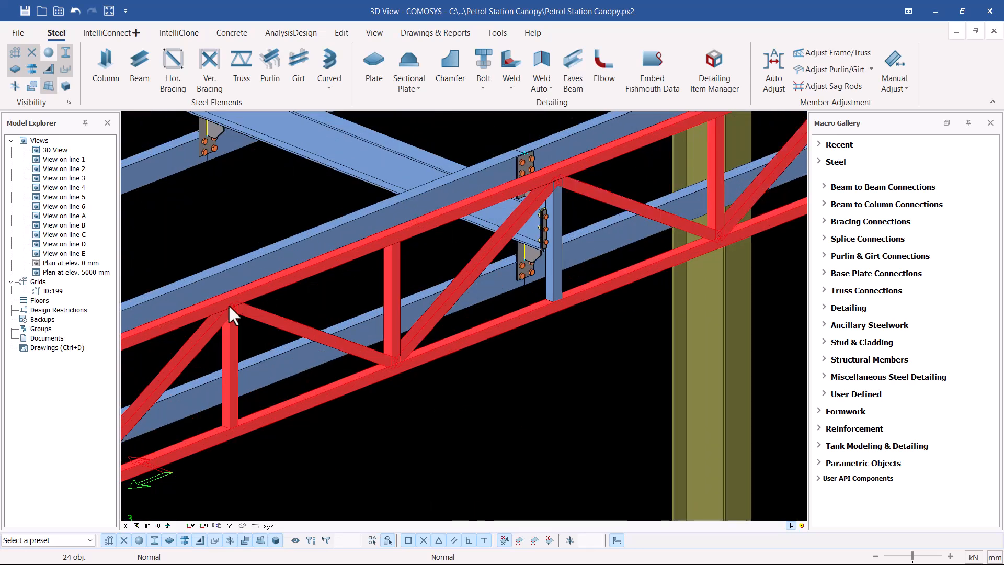
Step: Add the remaining vertical at the second rafter and the verticals and diagonals beyond the nearby column to the selection
scroll(252, 290, down, 2)
scroll(482, 238, up, 2)
ctrl+click(469, 241)
ctrl+click(502, 207)
ctrl+click(588, 180)
ctrl+click(670, 146)
ctrl+click(703, 137)
Step: Add the truss web members around the third rafter connection to the selection
scroll(518, 227, down, 2)
scroll(453, 225, up, 2)
ctrl+click(393, 230)
ctrl+click(492, 163)
ctrl+click(579, 160)
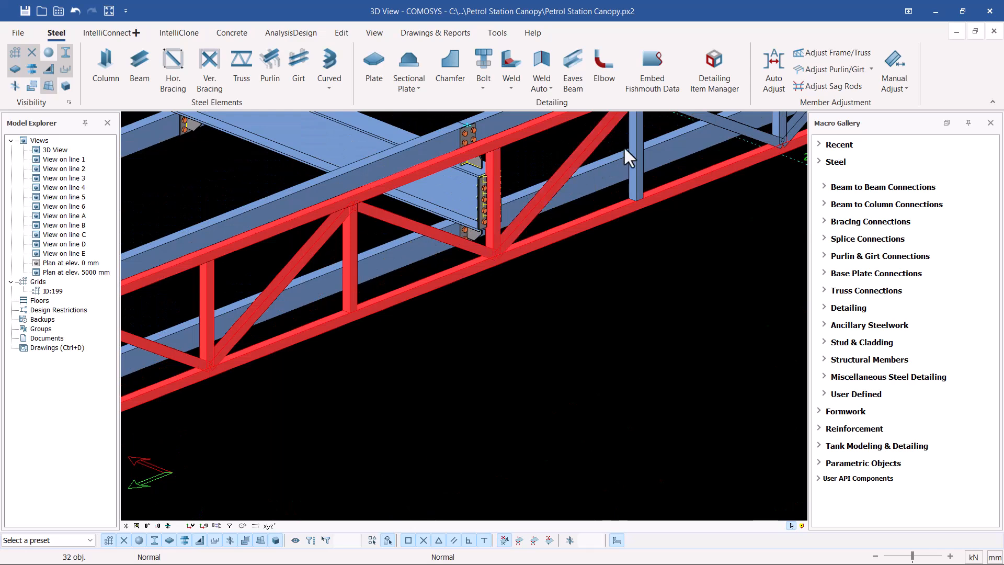
ctrl+click(635, 139)
Step: Add the vertical and two diagonals meeting at the bottom chord node on grid line 2 to the selection
scroll(572, 208, down, 3)
scroll(544, 202, up, 4)
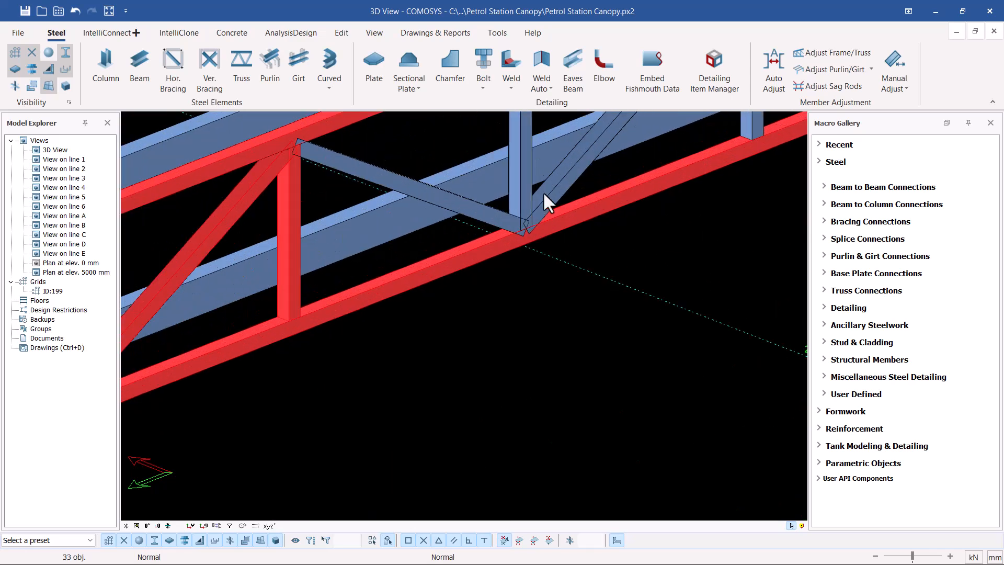
ctrl+click(459, 205)
ctrl+click(515, 172)
ctrl+click(568, 182)
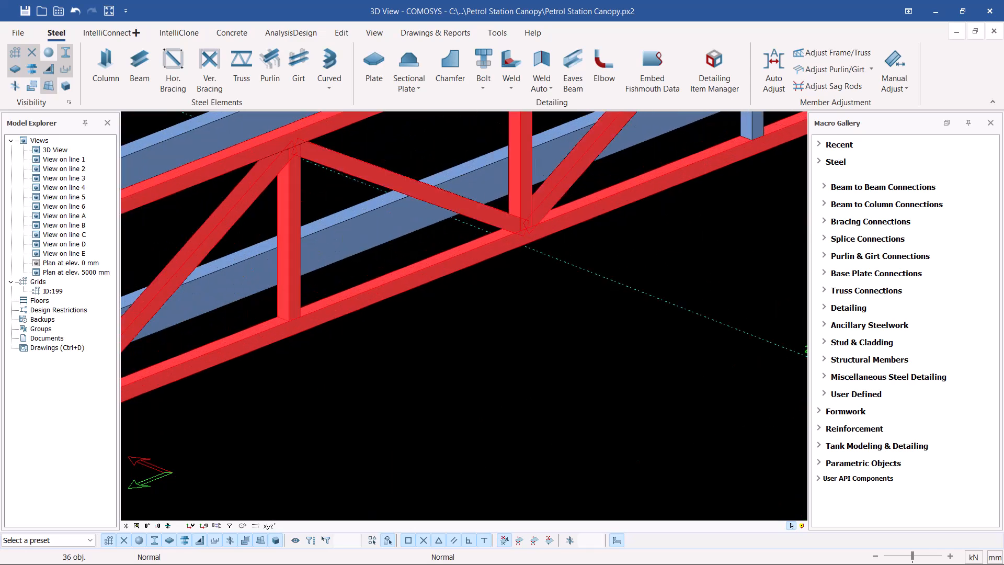
Step: Add the verticals and diagonals between grid line 2 and the fourth rafter to the selection
scroll(408, 280, down, 3)
scroll(629, 186, up, 3)
ctrl+click(395, 163)
ctrl+click(441, 136)
ctrl+click(627, 140)
ctrl+click(660, 156)
Step: Add the truss web members between the fourth rafter and the column beside it to the selection
scroll(395, 272, down, 5)
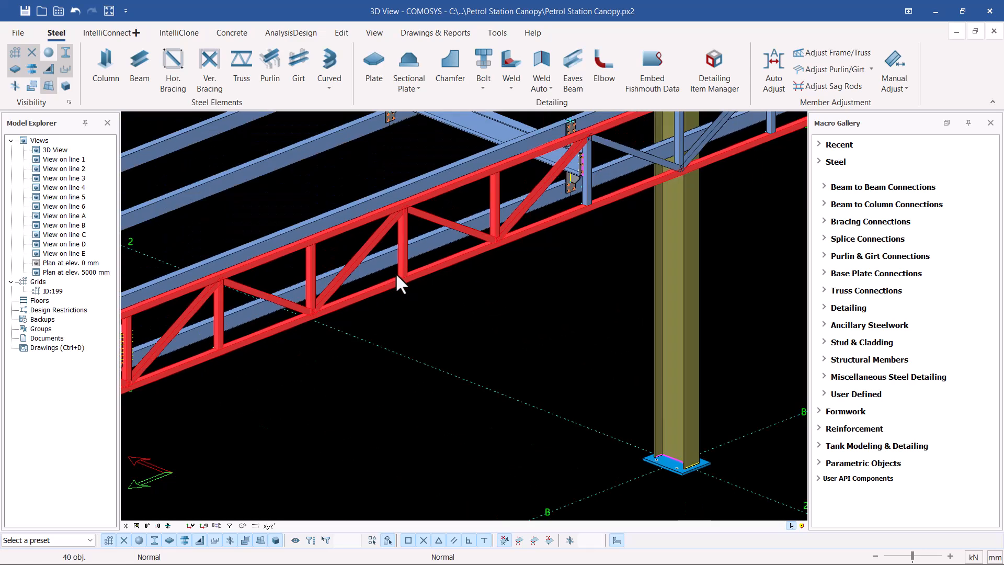
scroll(551, 197, up, 5)
ctrl+click(570, 174)
ctrl+click(701, 169)
scroll(379, 236, down, 5)
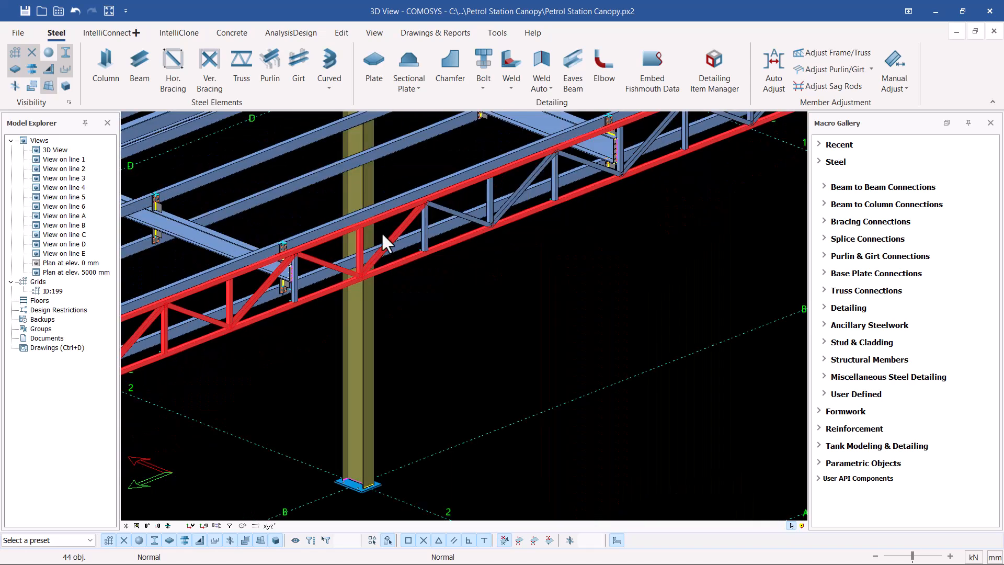
Step: Extend the selection with the verticals and diagonals beyond that column, toward the fifth rafter
scroll(473, 228, up, 7)
click(544, 156)
click(700, 124)
click(749, 145)
scroll(457, 237, down, 3)
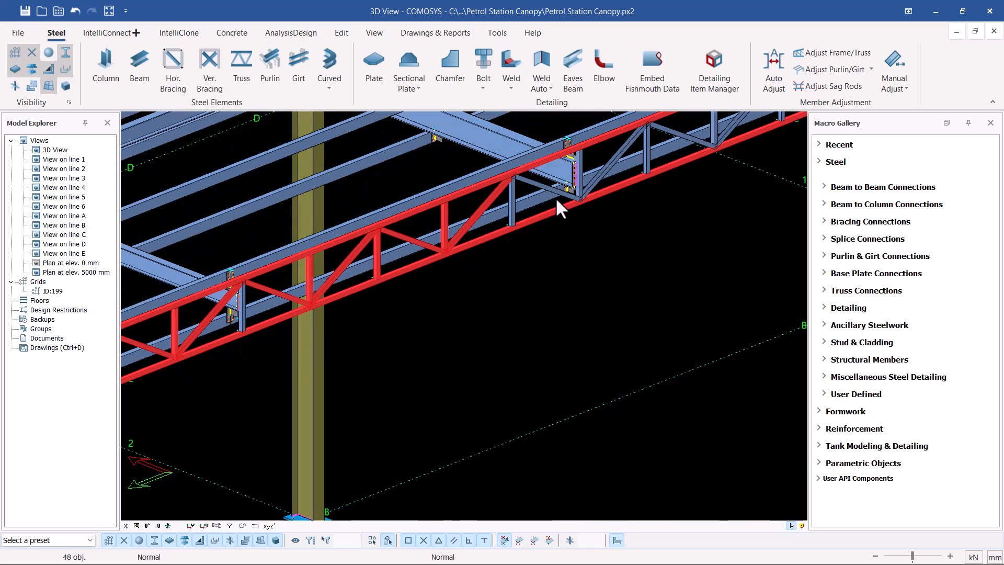
Step: Add the verticals and diagonals at the fifth rafter connection to the truss selection
scroll(510, 184, up, 4)
click(473, 204)
click(513, 177)
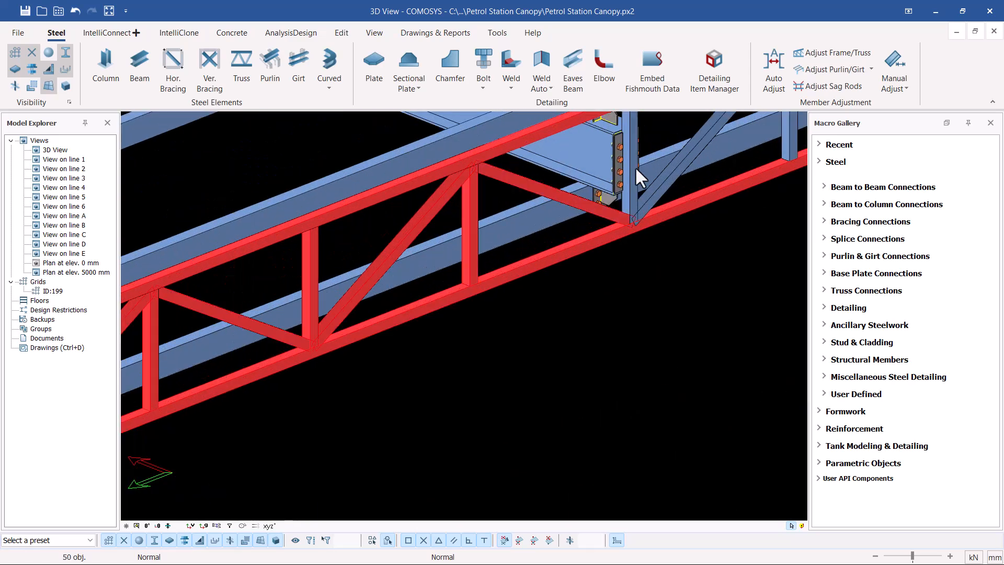
click(683, 157)
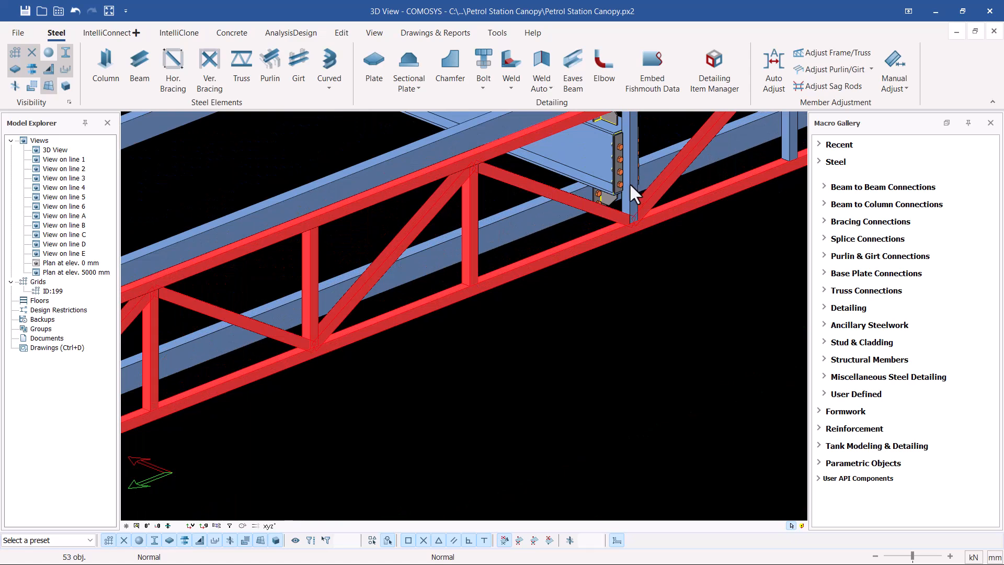
click(629, 203)
Step: Add the truss web members between the fifth rafter and the panels at grid line 1 to the selection
scroll(372, 281, down, 2)
scroll(569, 201, up, 3)
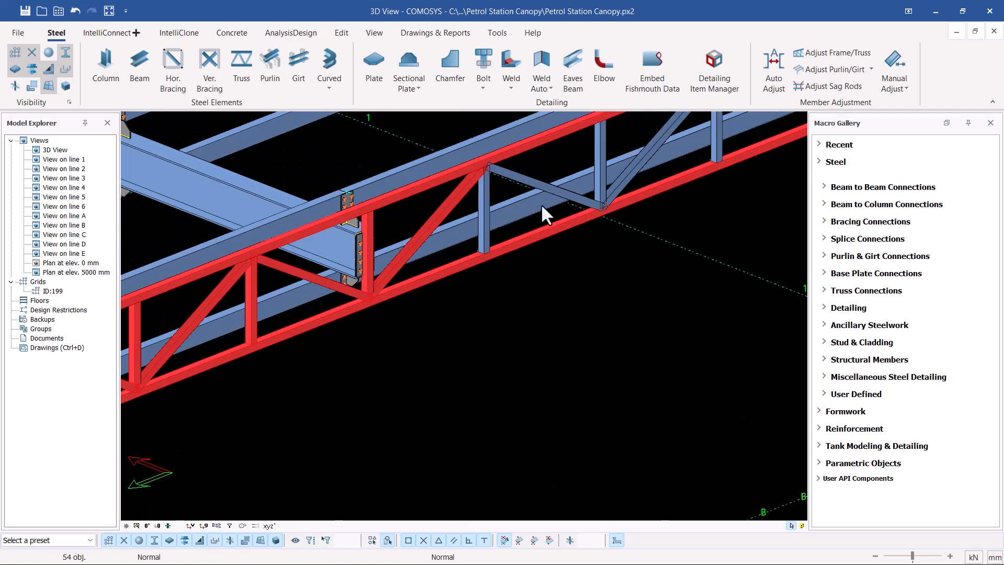
click(482, 199)
click(538, 169)
click(633, 146)
click(677, 147)
Step: Add the two verticals and two diagonals of the panels just past grid line 1 to the selection
scroll(308, 253, down, 2)
scroll(632, 156, up, 2)
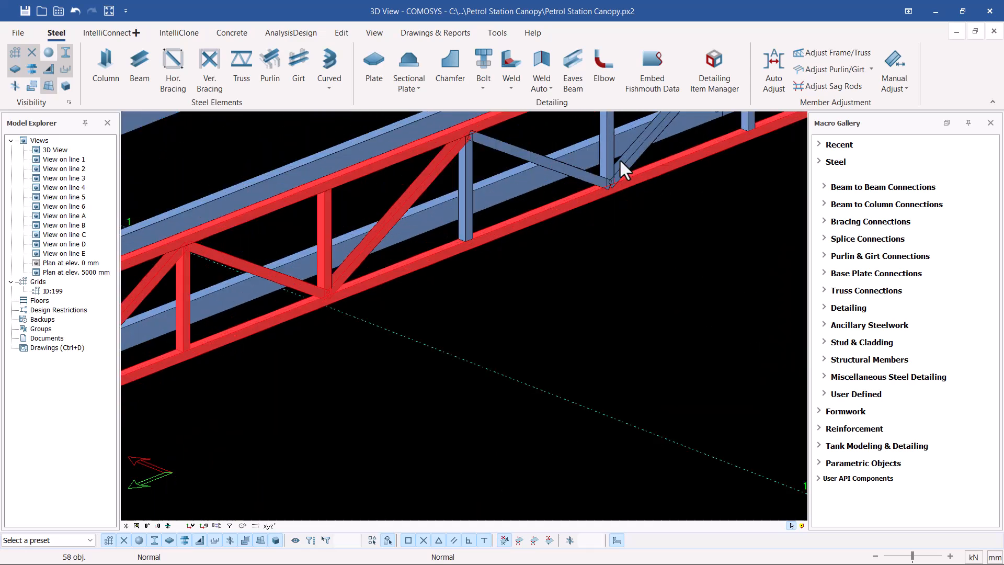
click(560, 165)
click(468, 170)
click(606, 151)
click(651, 136)
Step: Add the web members from the sixth rafter connection to the adjacent column to the selection
scroll(437, 227, down, 2)
scroll(661, 128, up, 2)
click(575, 152)
click(506, 192)
click(630, 141)
click(662, 145)
scroll(455, 249, down, 2)
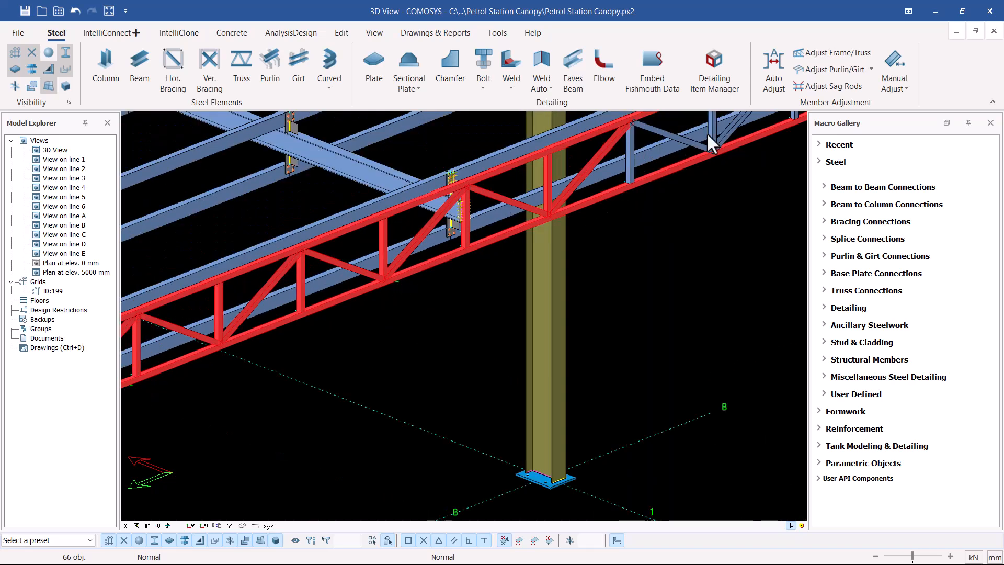
Step: Extend the selection with the truss verticals and diagonals just beyond the last column
scroll(703, 142, up, 3)
click(529, 157)
click(578, 131)
click(754, 143)
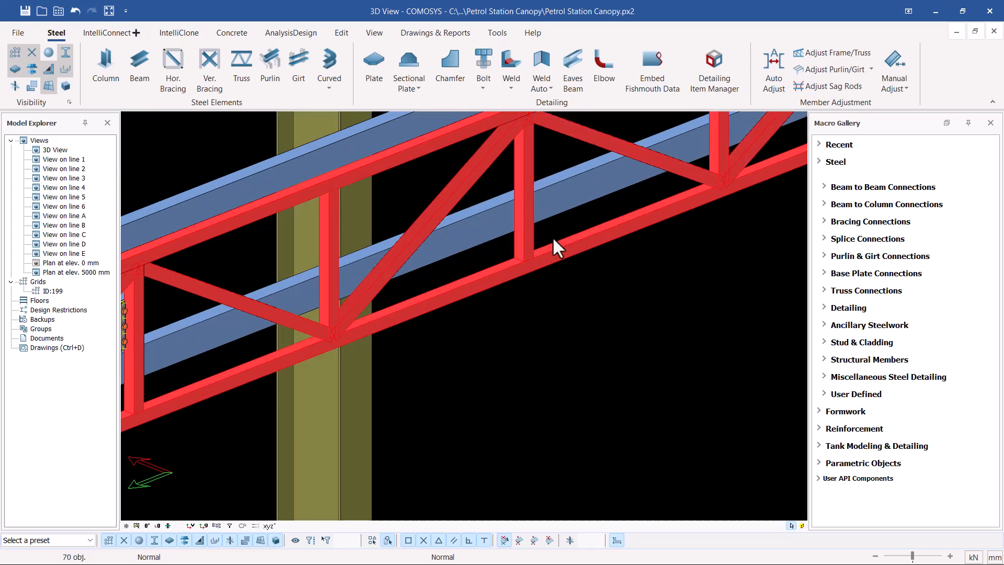
Step: Add the verticals and diagonals around the last rafter connection to the truss selection
scroll(298, 277, down, 4)
scroll(483, 197, up, 3)
click(481, 186)
click(518, 158)
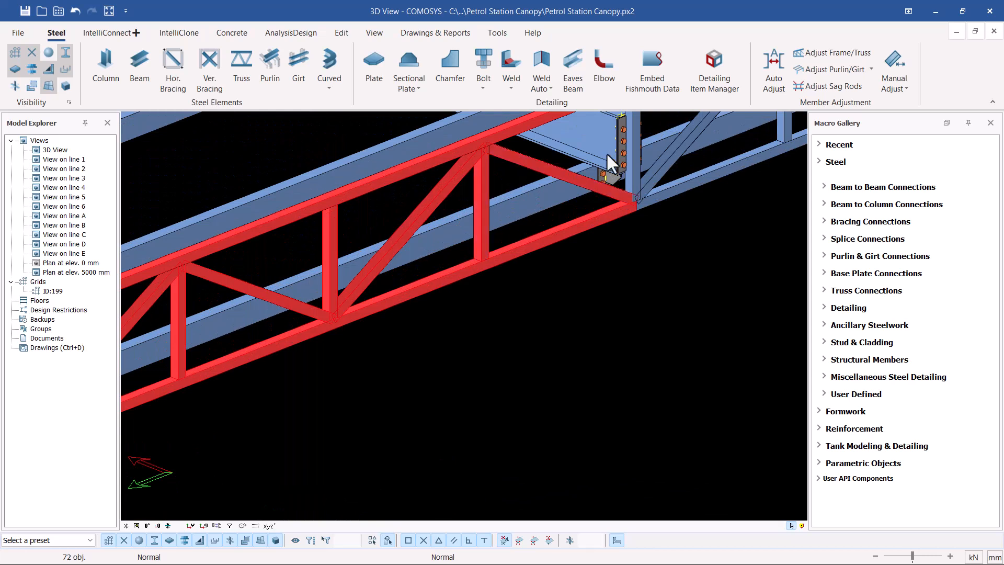
click(676, 146)
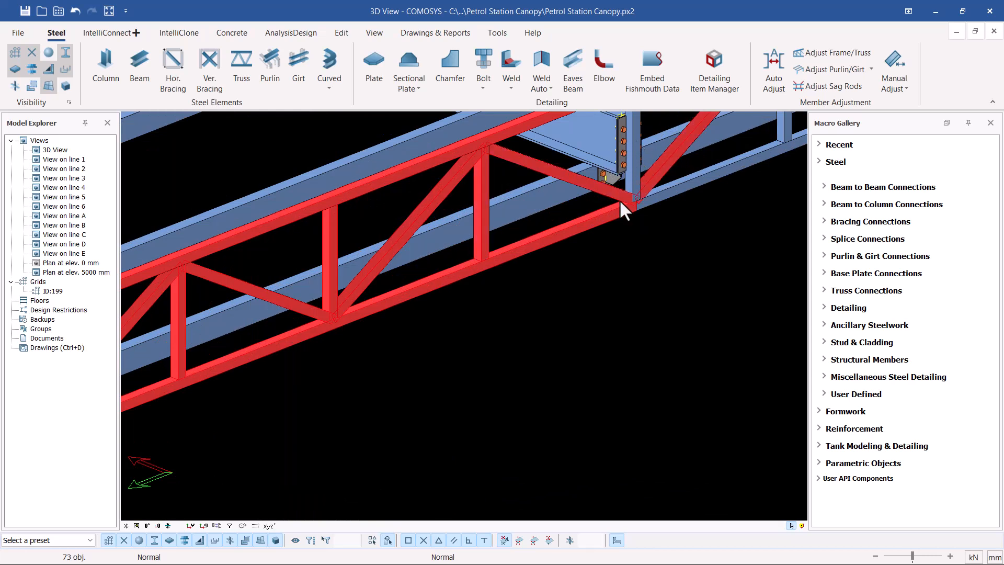
click(633, 179)
Step: Add the final top chord length and the web members of the panels past the last rafter to the selection
scroll(365, 245, down, 4)
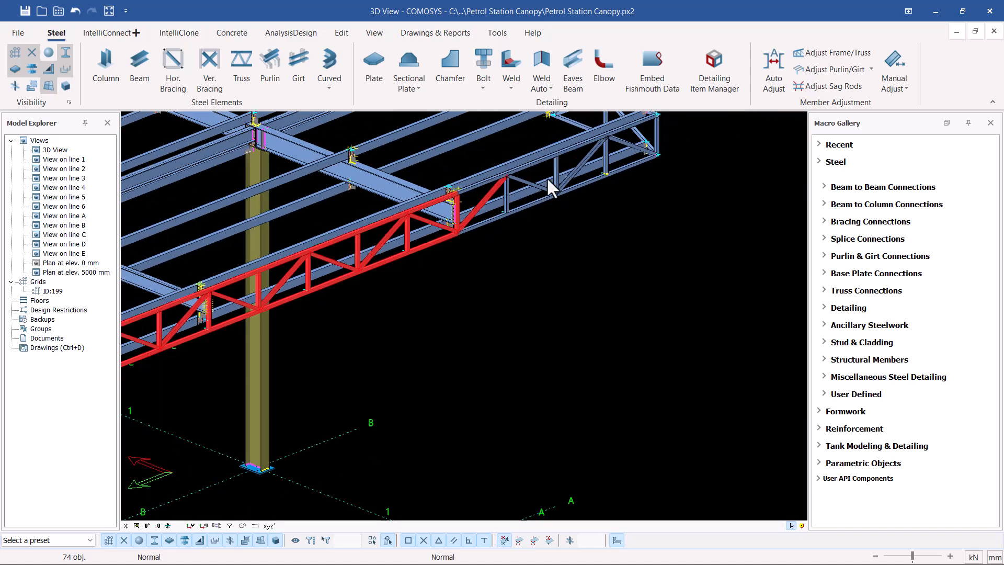
scroll(547, 176, up, 2)
click(472, 193)
click(498, 183)
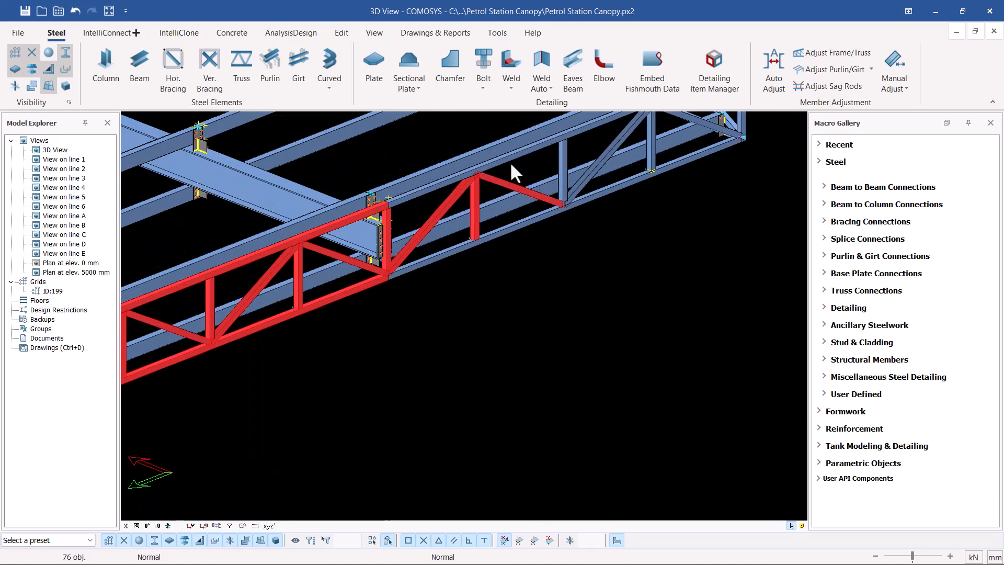
click(512, 159)
click(576, 194)
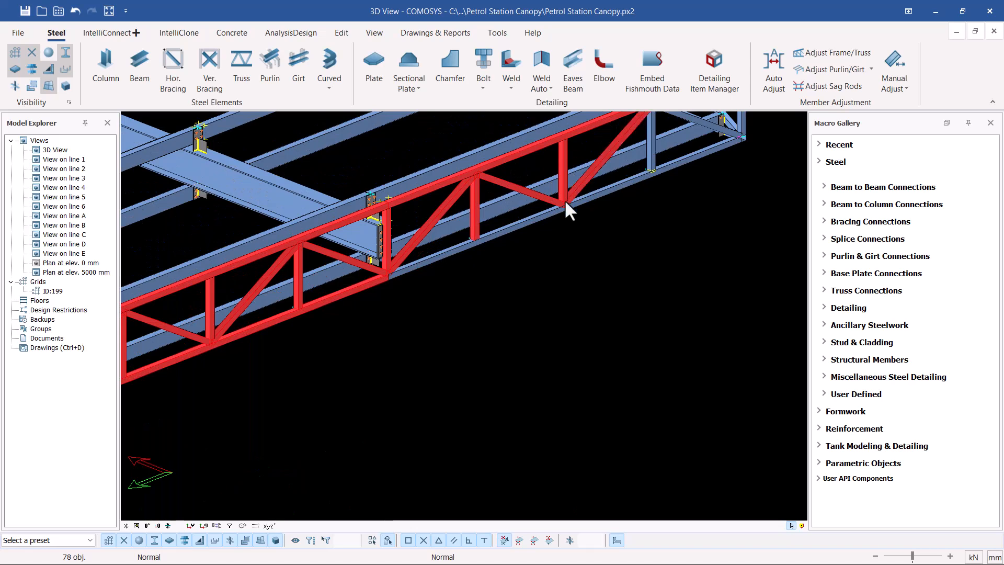
Step: Complete the selection with the final bottom chord length, last inner vertical, last diagonal and end vertical at the far corner
click(531, 221)
click(648, 147)
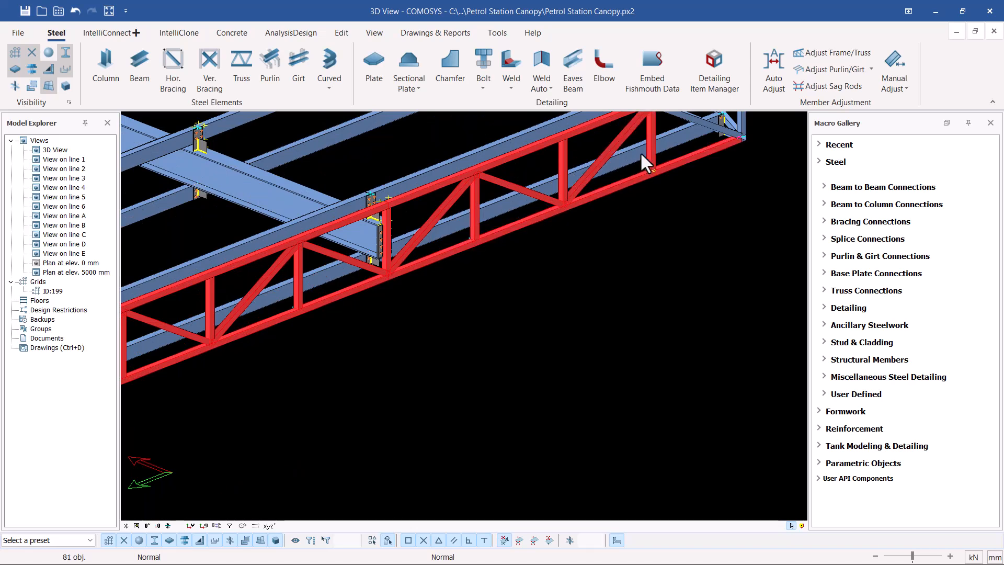
scroll(594, 208, down, 2)
scroll(633, 165, up, 3)
click(544, 153)
click(627, 146)
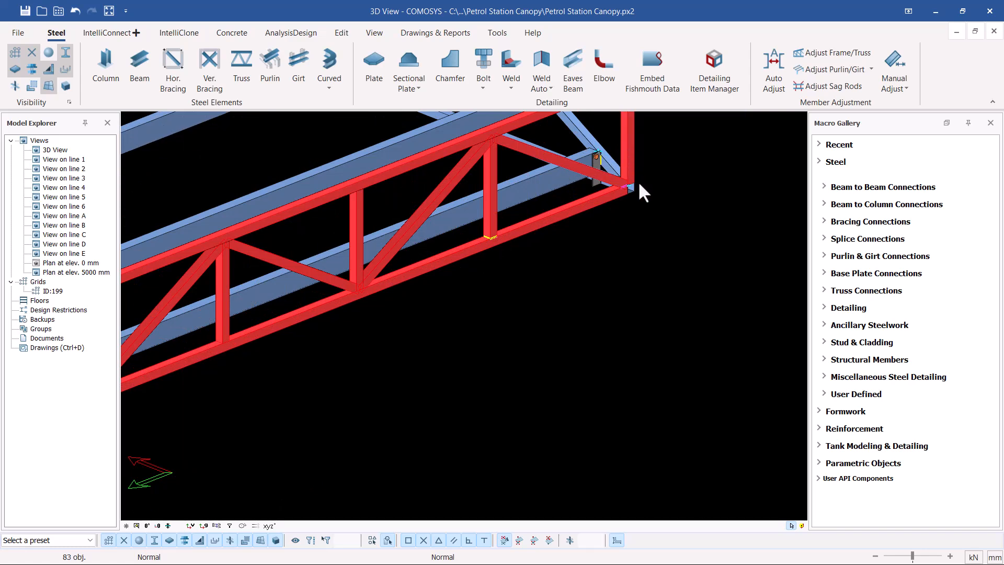
Step: Remove the end vertical at the far corner from the truss selection
scroll(633, 178, up, 3)
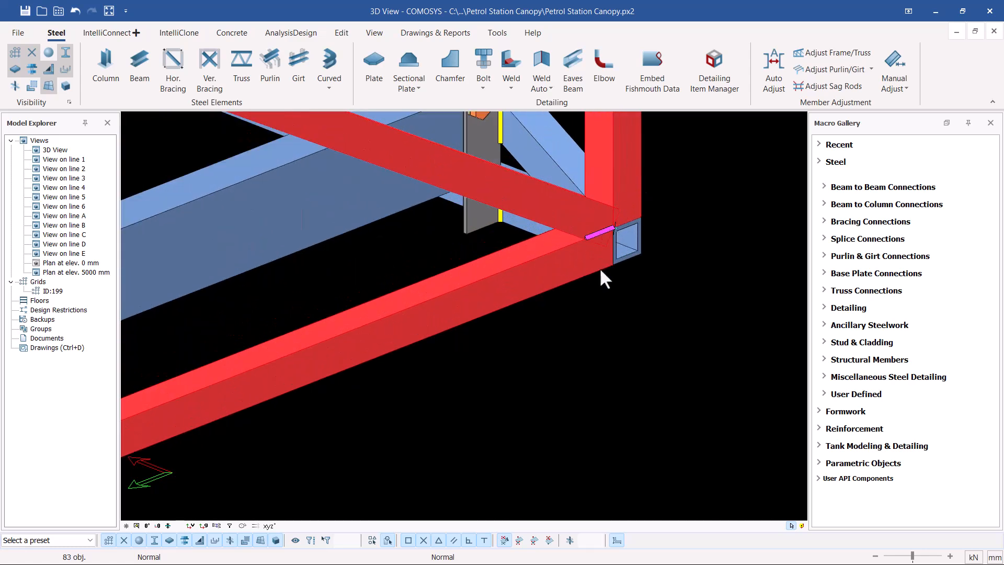
scroll(614, 256, down, 3)
scroll(609, 150, up, 3)
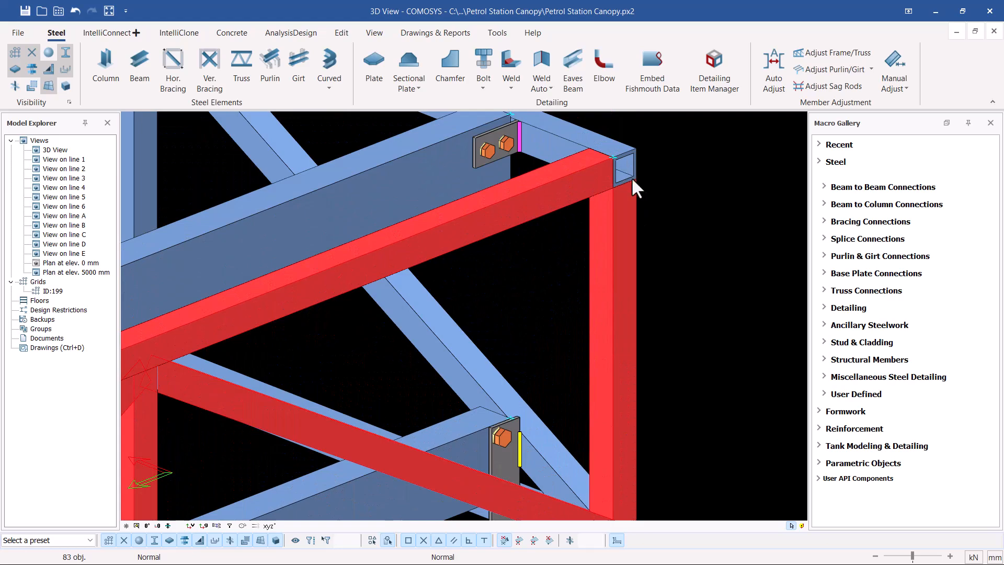
ctrl+click(623, 229)
scroll(680, 202, down, 5)
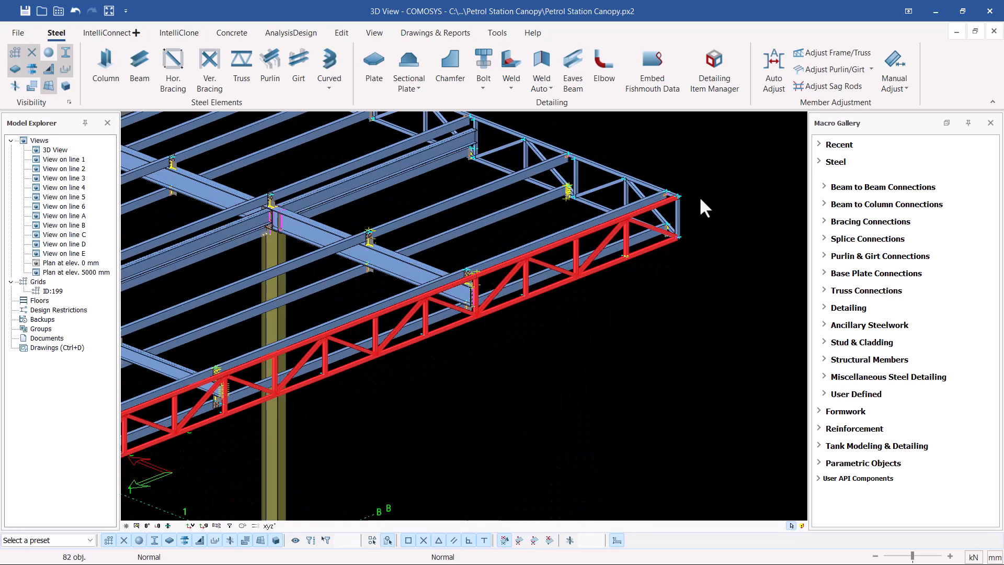
scroll(700, 206, down, 4)
Step: Weld all the selected edge truss members together with Automatic Multiple Objects Welding and clear the selection
scroll(396, 325, up, 6)
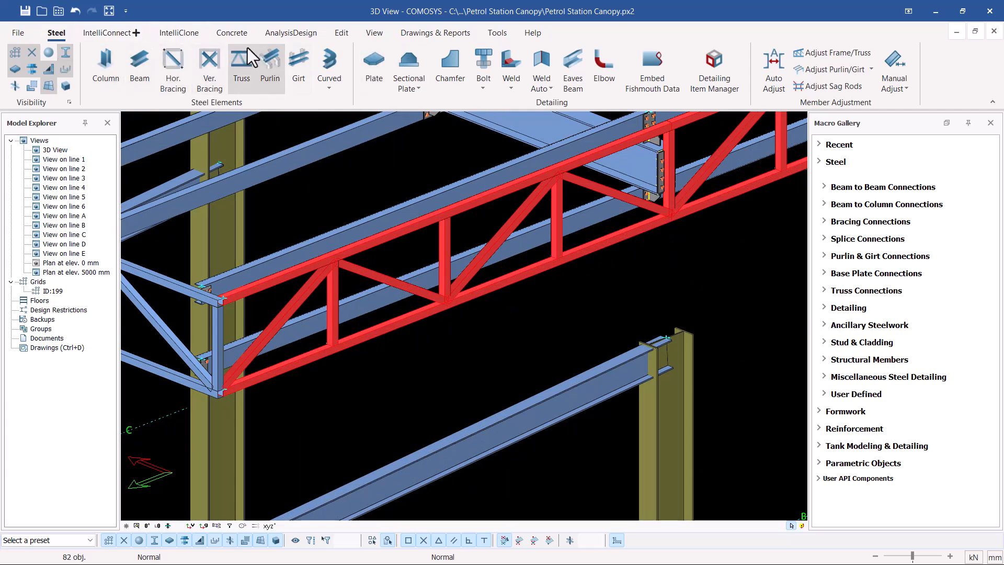
click(553, 87)
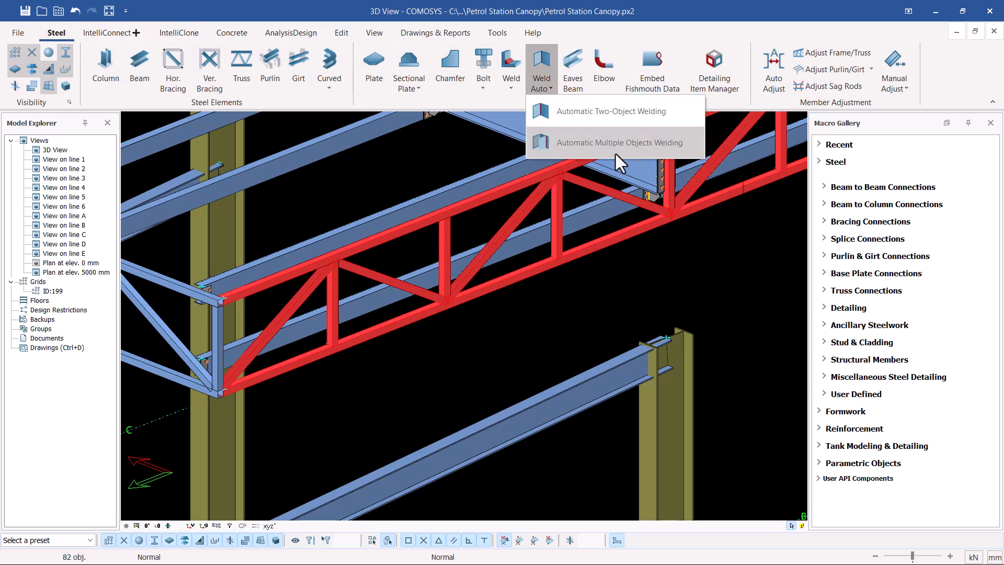
click(613, 146)
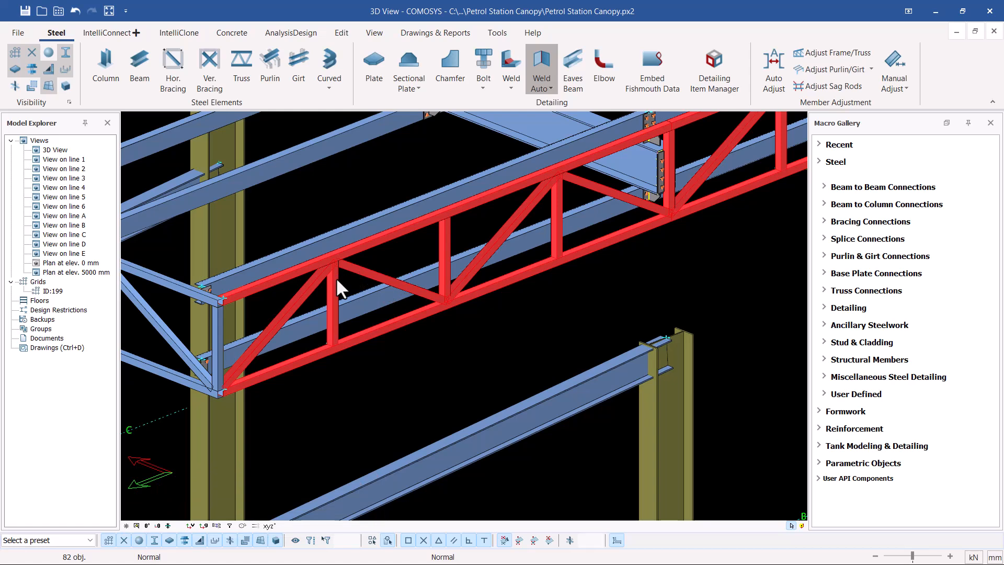
scroll(336, 277, up, 2)
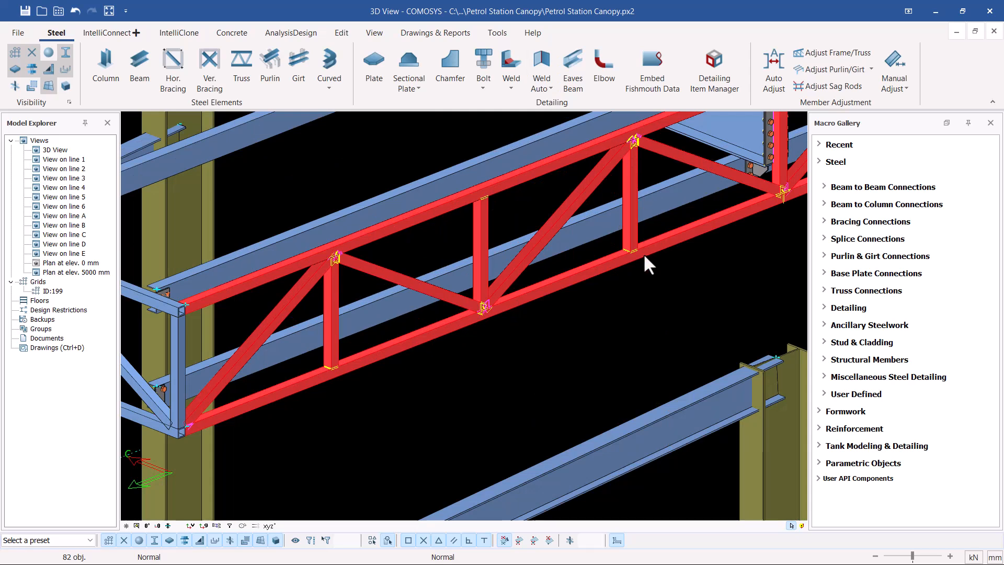
click(670, 281)
Step: Inspect the welds at the chord, vertical and diagonal joints along the edge truss up to the near corner
scroll(494, 323, up, 2)
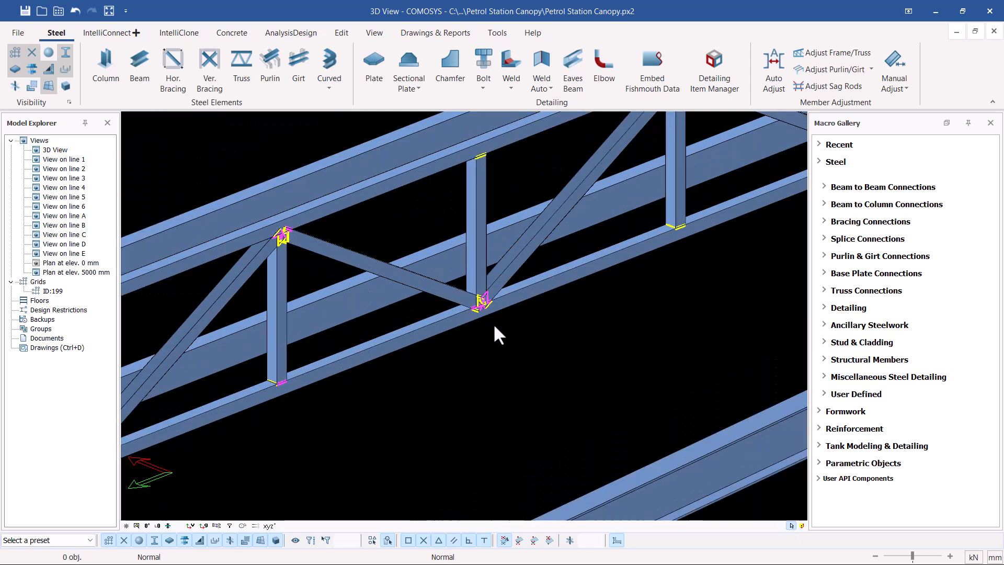
scroll(493, 324, up, 2)
scroll(502, 319, up, 1)
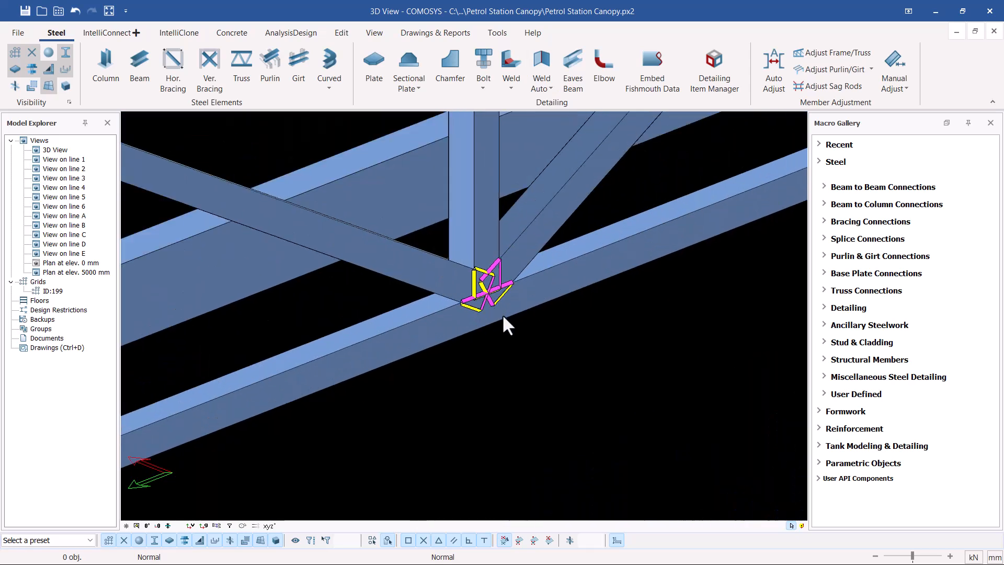
scroll(531, 328, down, 3)
scroll(199, 210, up, 4)
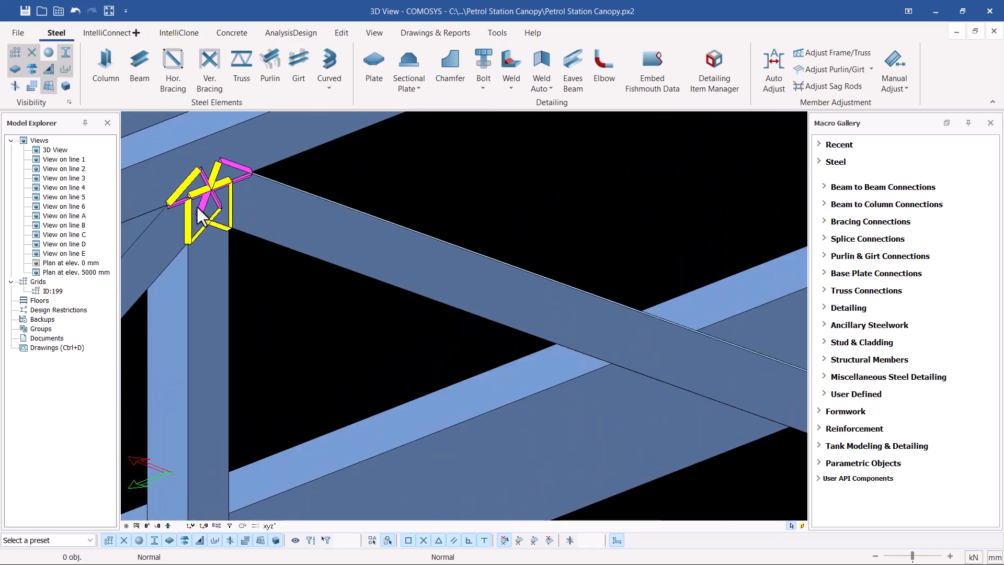
scroll(290, 248, down, 5)
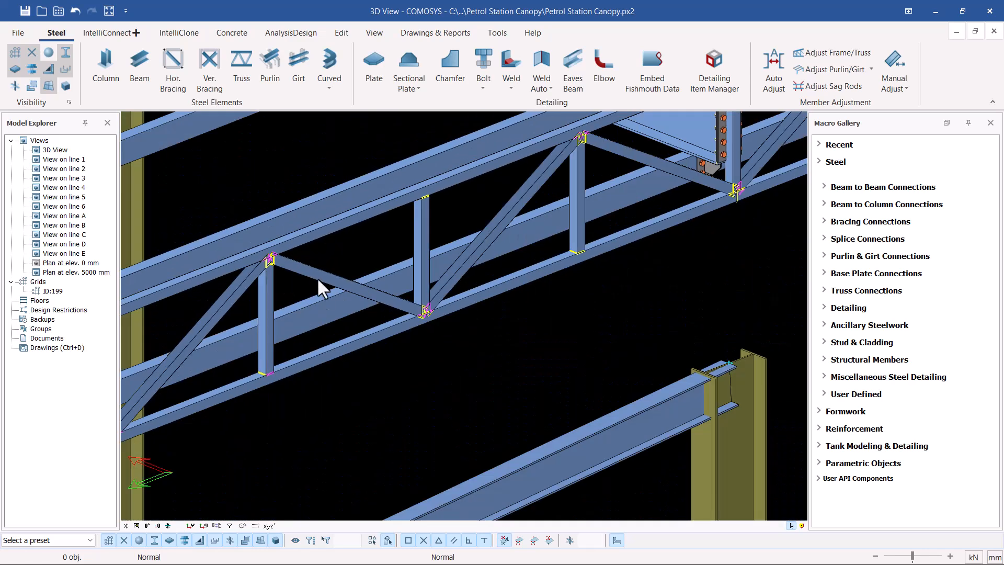
scroll(622, 251, down, 4)
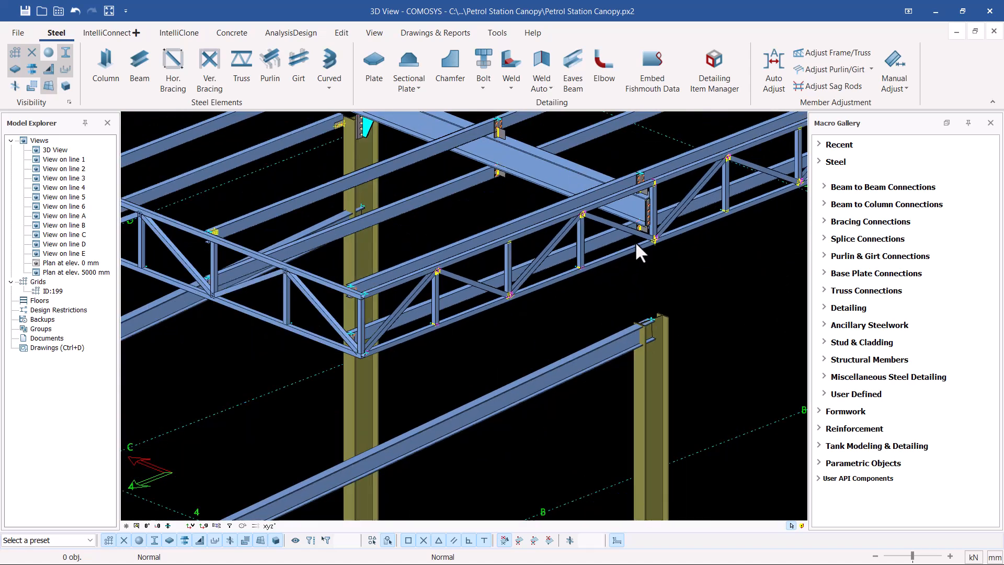
scroll(284, 275, up, 3)
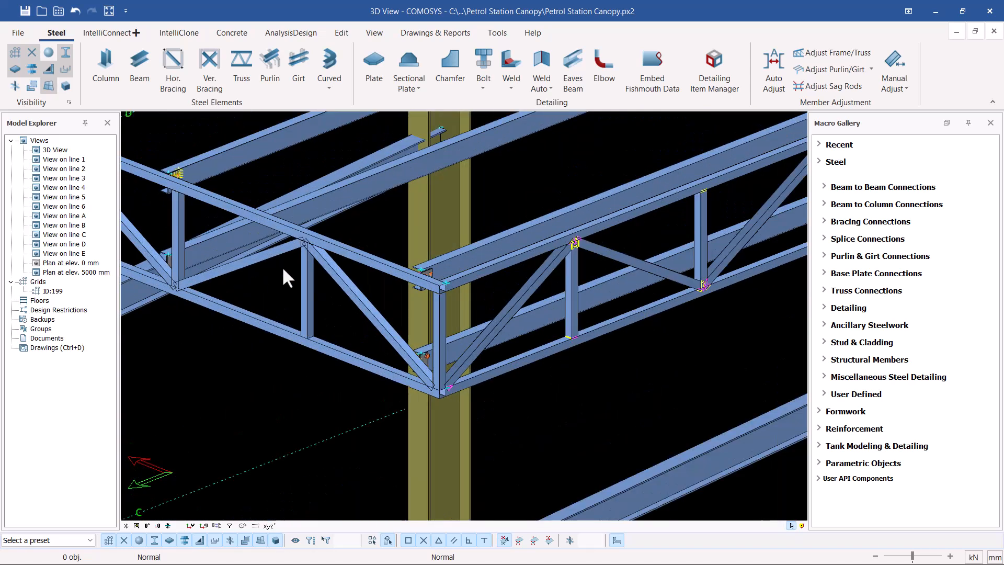
scroll(488, 292, down, 3)
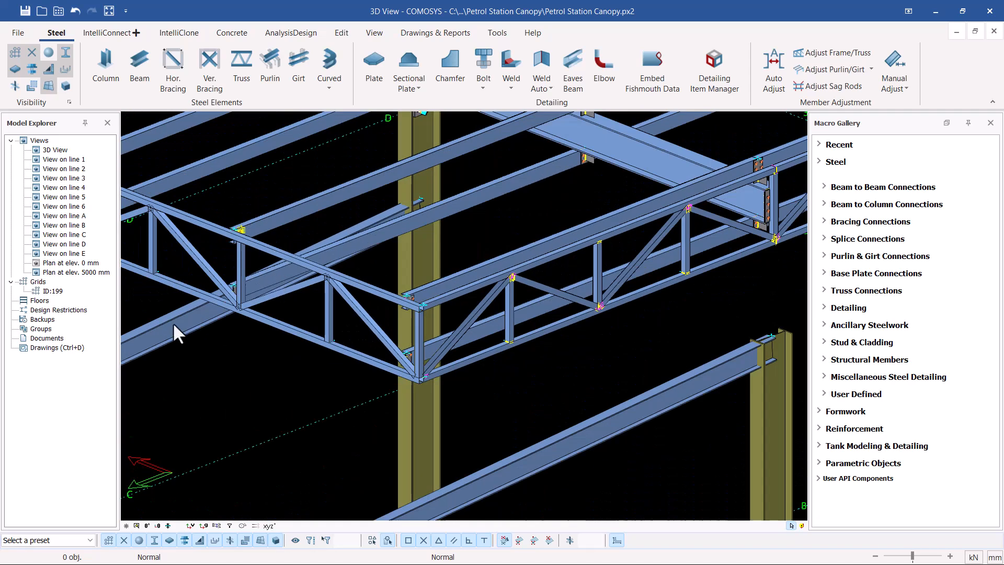
scroll(181, 327, down, 3)
scroll(755, 157, up, 3)
Step: Select the assembly of a truss vertical beside a rafter, check its extent at both truss ends, and clear the selection
scroll(601, 256, up, 2)
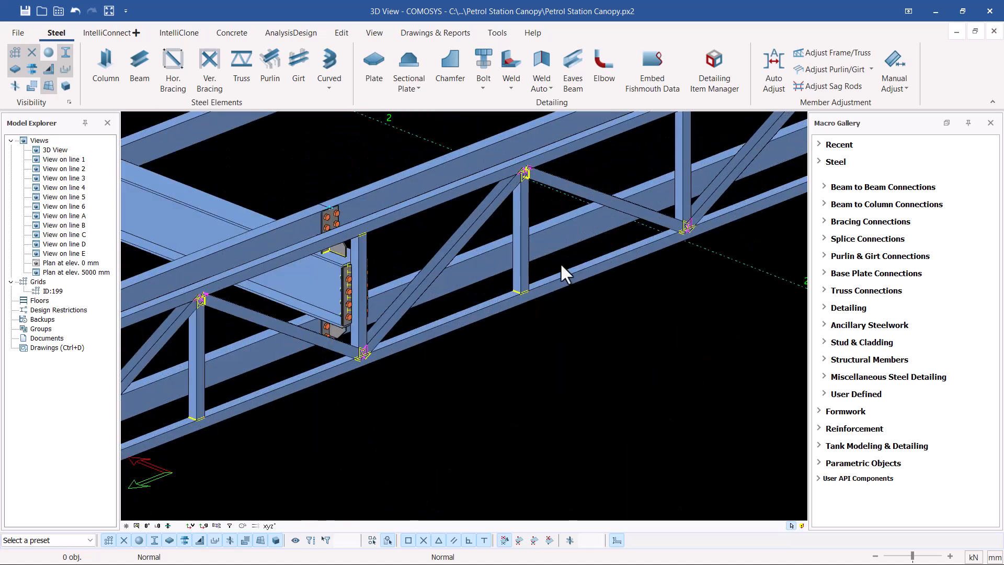
scroll(491, 283, up, 2)
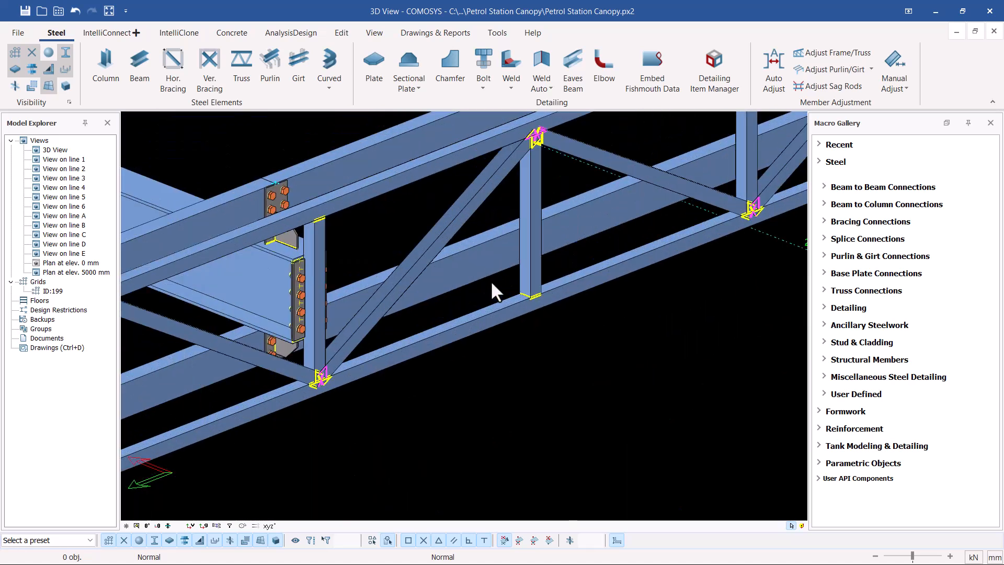
click(535, 185)
right_click(535, 185)
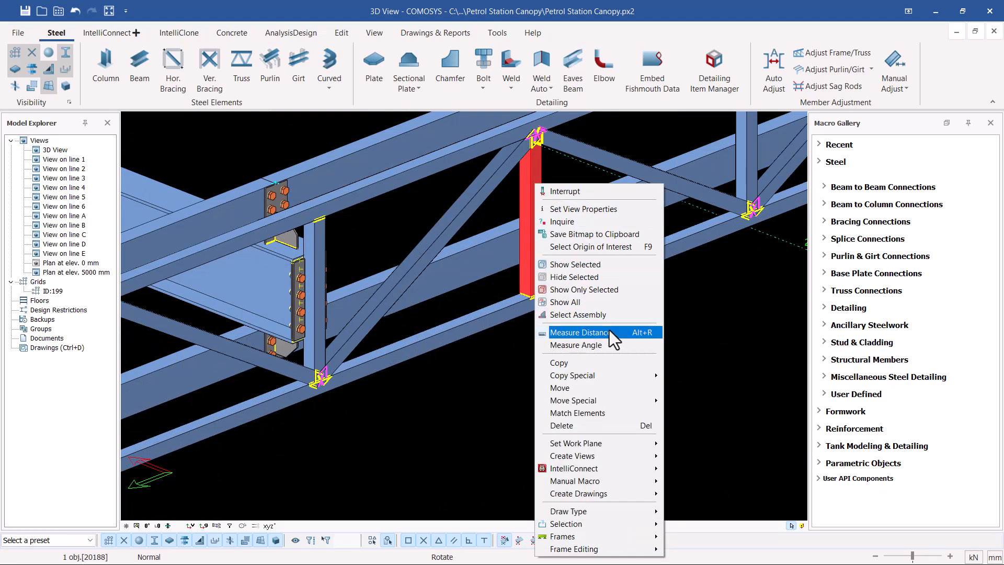
click(606, 315)
scroll(592, 300, down, 6)
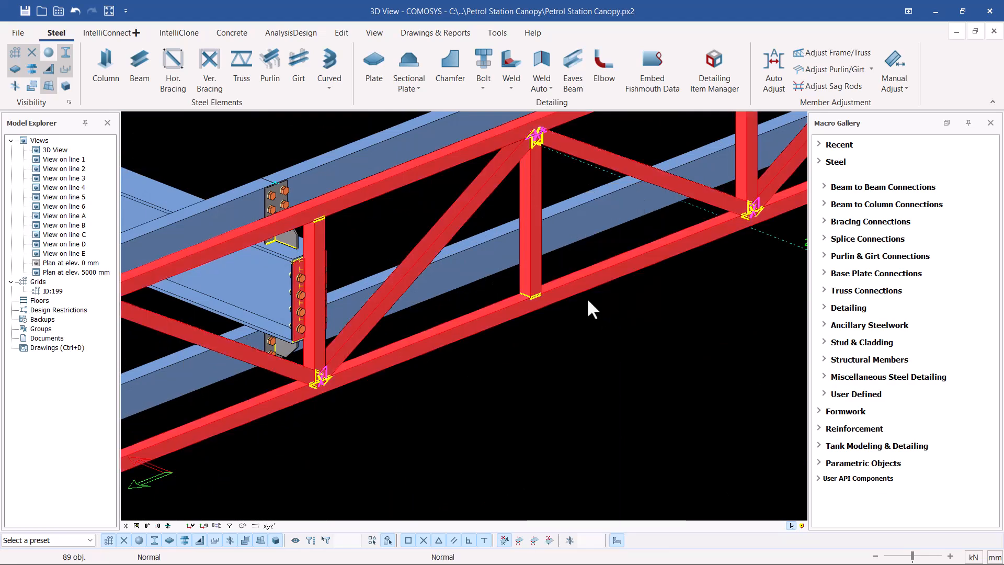
scroll(240, 384, down, 3)
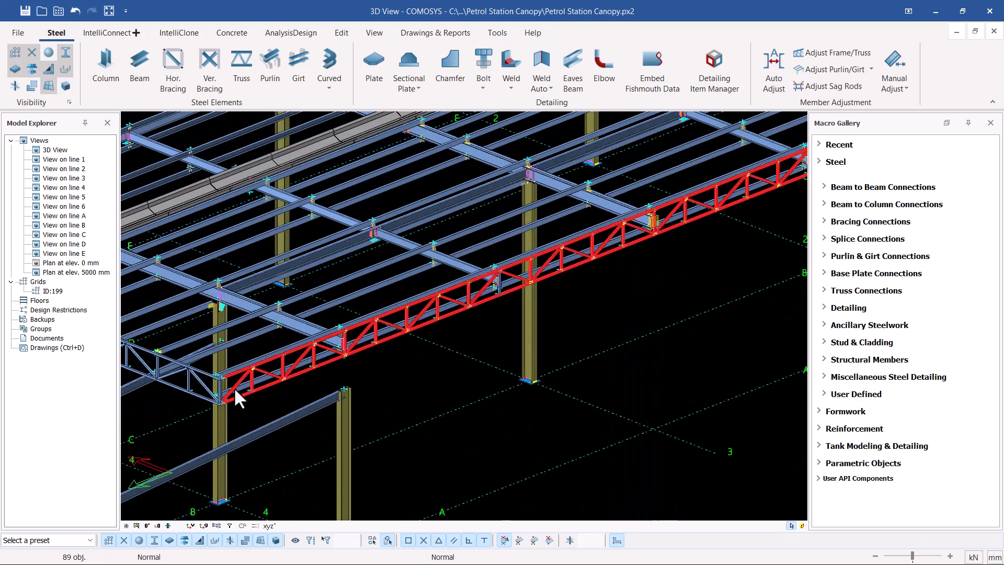
scroll(751, 219, up, 6)
scroll(327, 353, down, 4)
scroll(601, 222, up, 4)
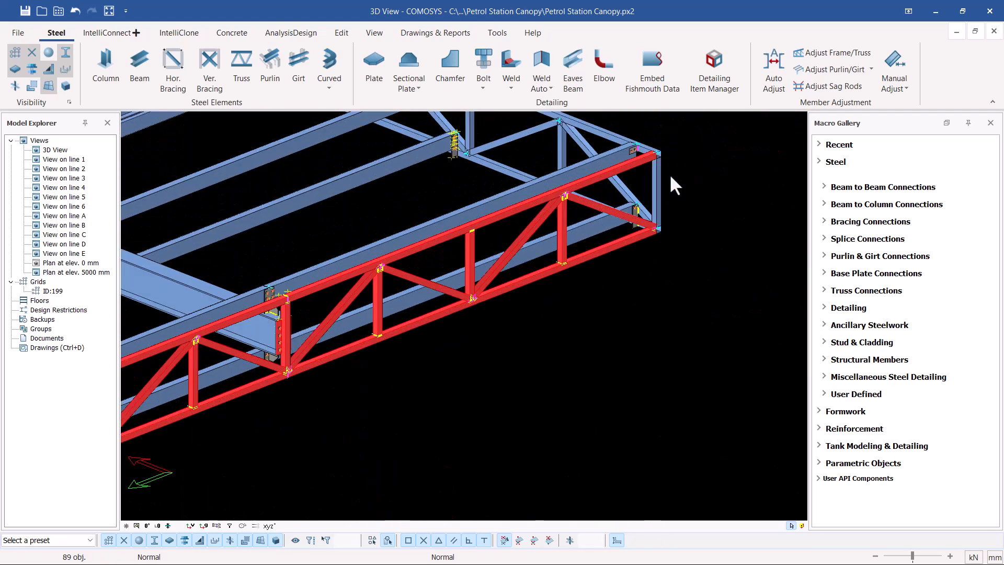
scroll(664, 177, up, 2)
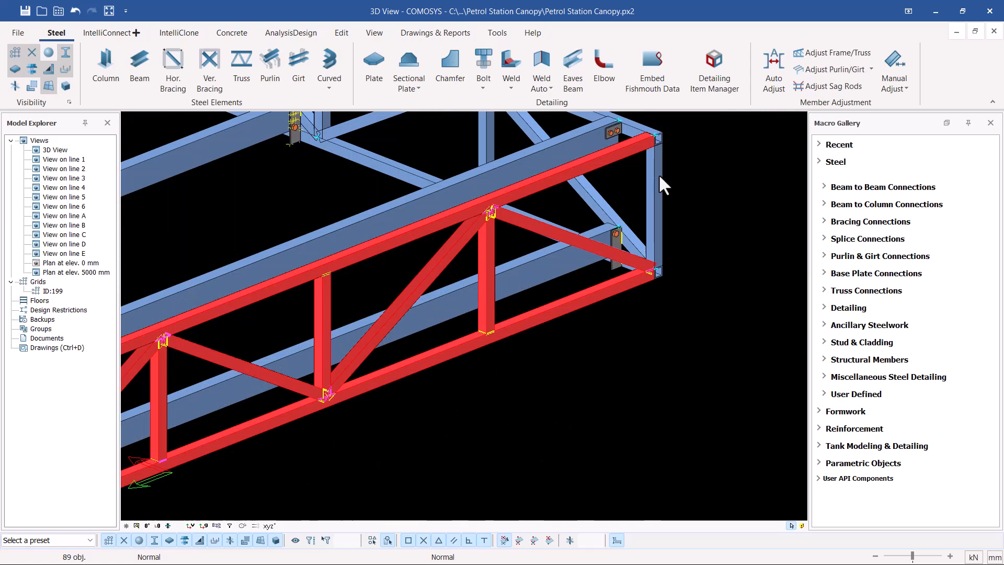
click(712, 158)
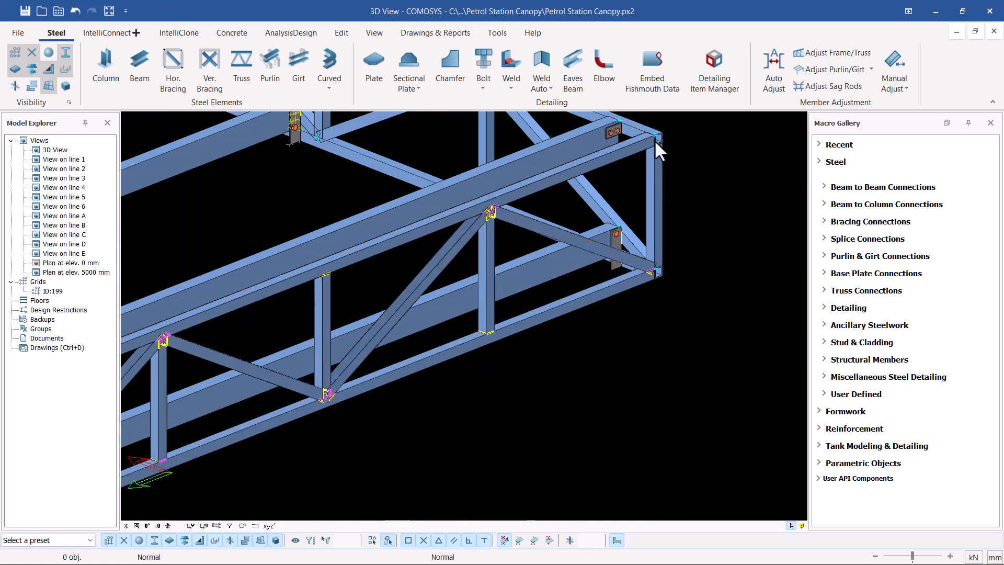
Step: Examine the far-corner joint and the bolted rafter connections along the edge truss, back to the near corner
scroll(707, 142, down, 3)
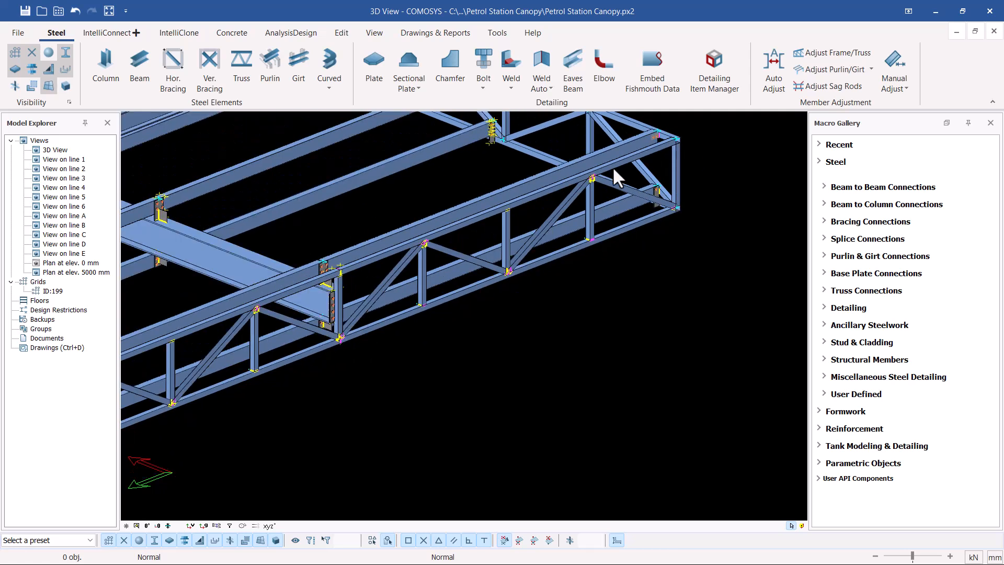
scroll(623, 158, up, 2)
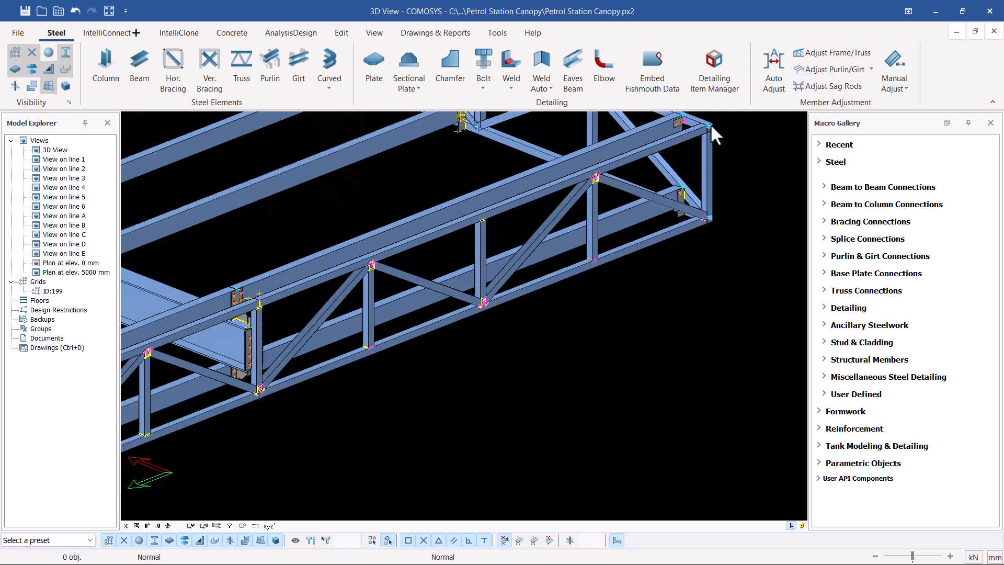
scroll(615, 175, down, 1)
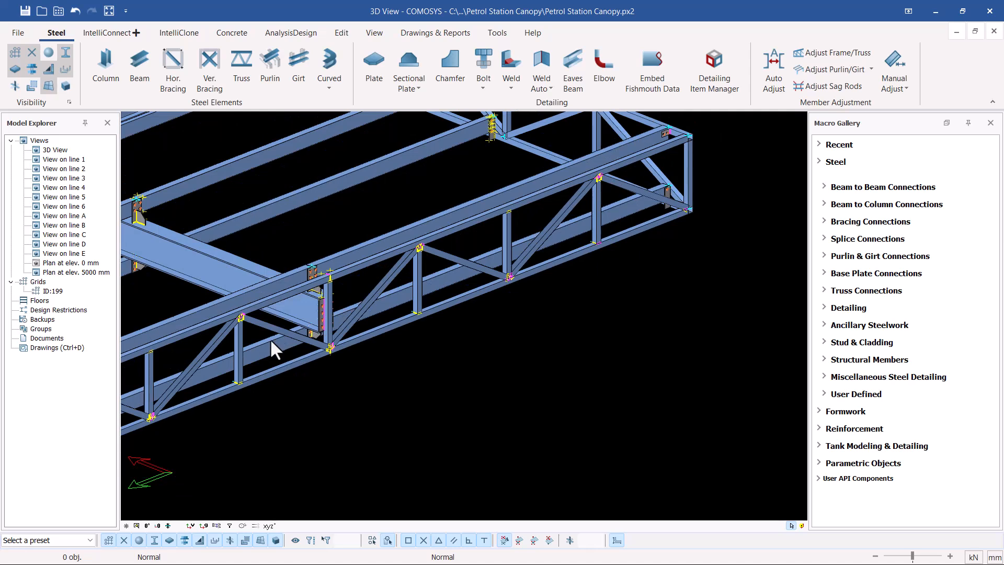
scroll(225, 348, up, 2)
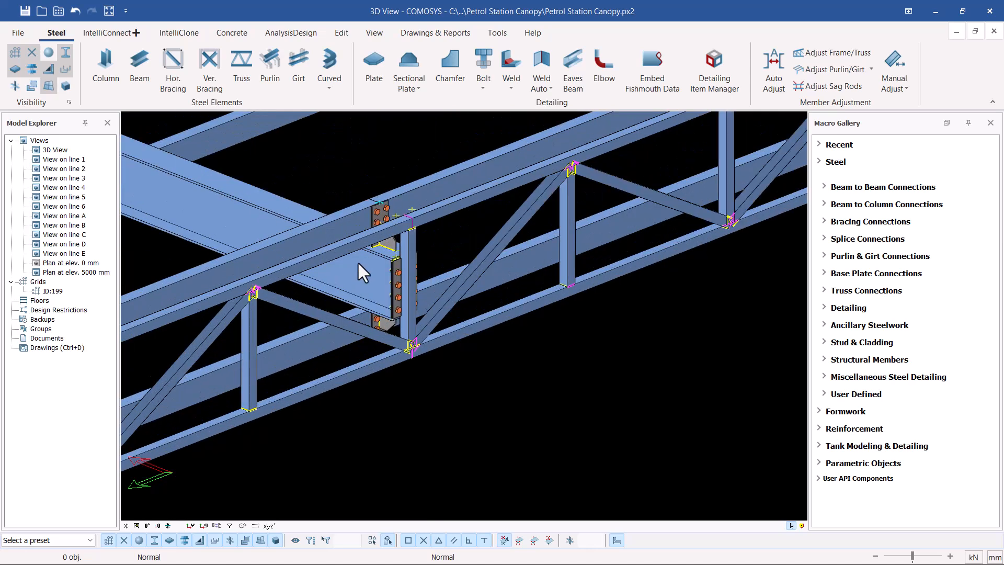
scroll(441, 259, down, 3)
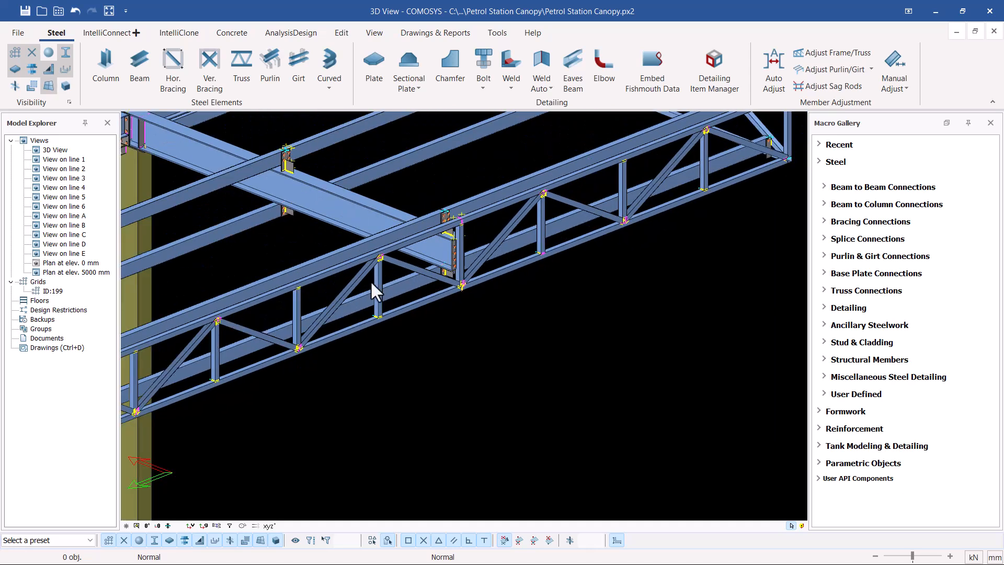
scroll(342, 310, up, 1)
scroll(370, 271, down, 1)
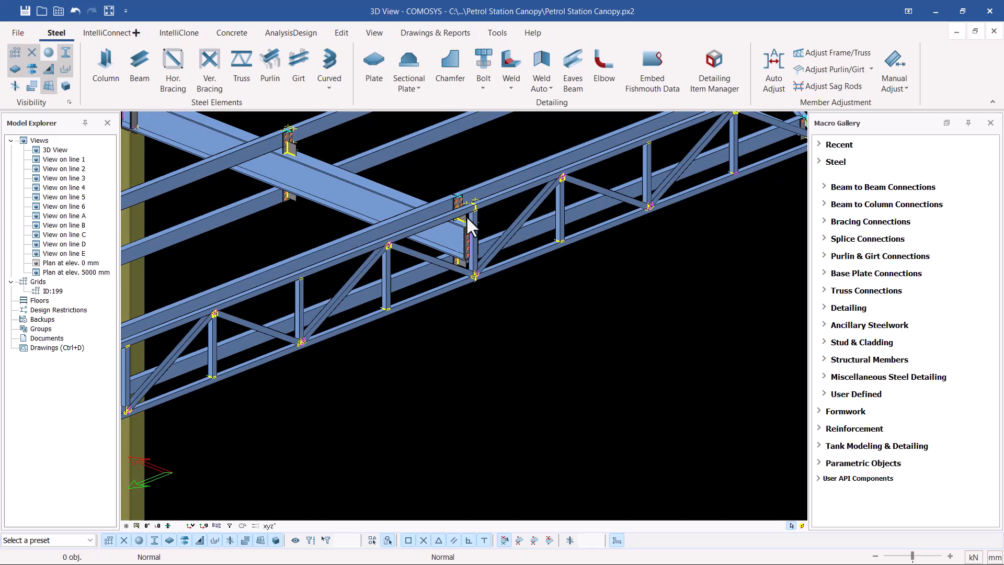
scroll(467, 219, up, 2)
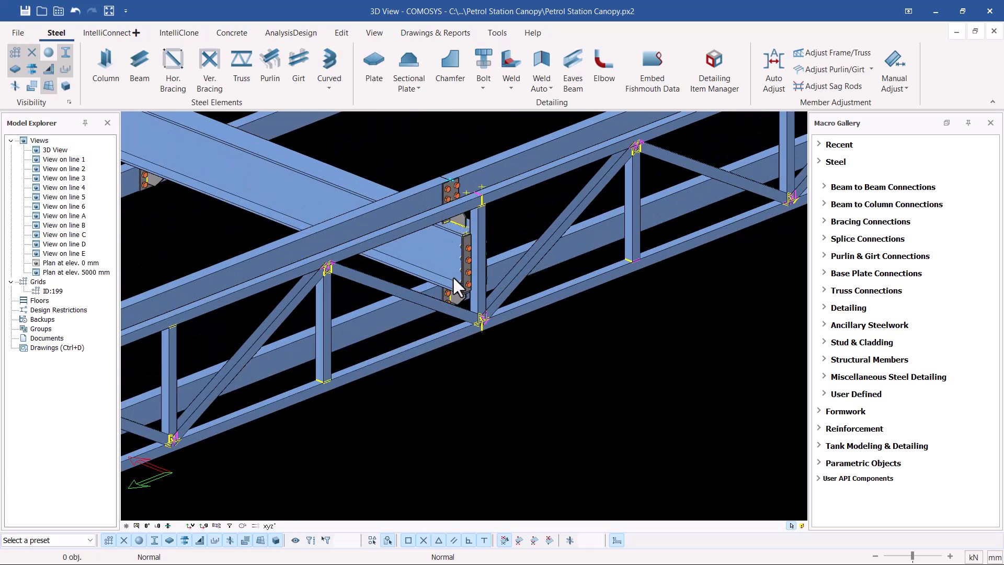
scroll(449, 332, down, 6)
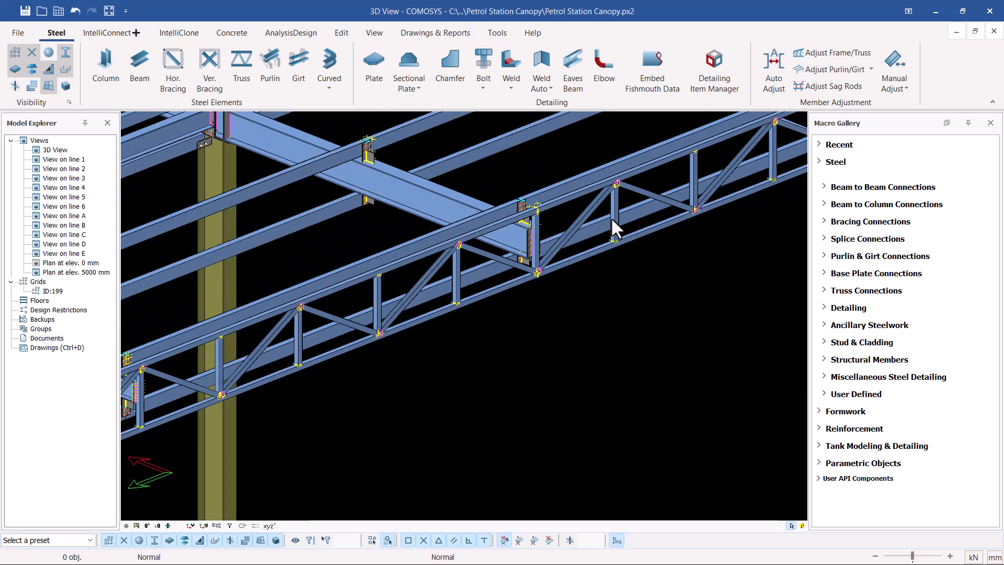
scroll(439, 289, up, 5)
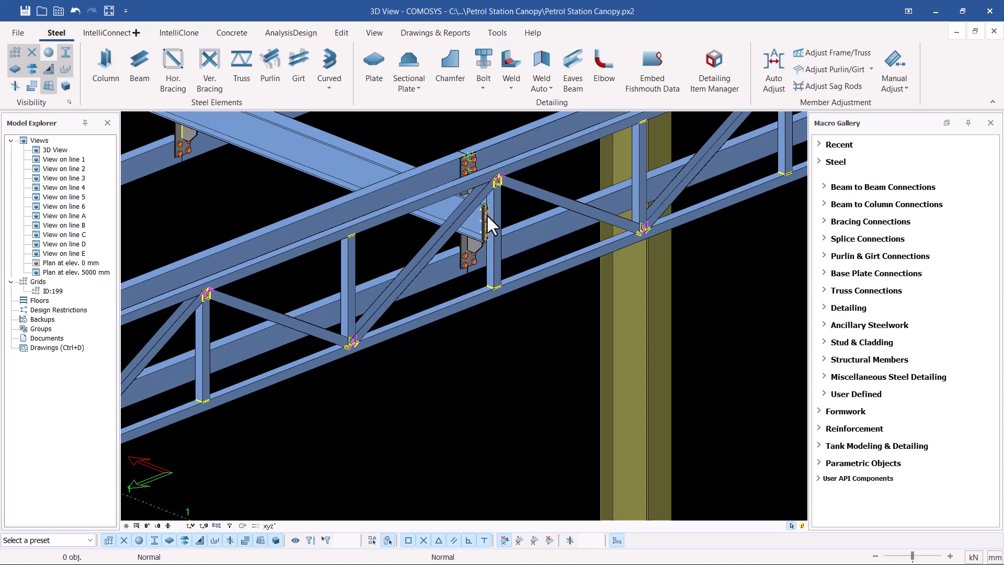
scroll(492, 222, down, 5)
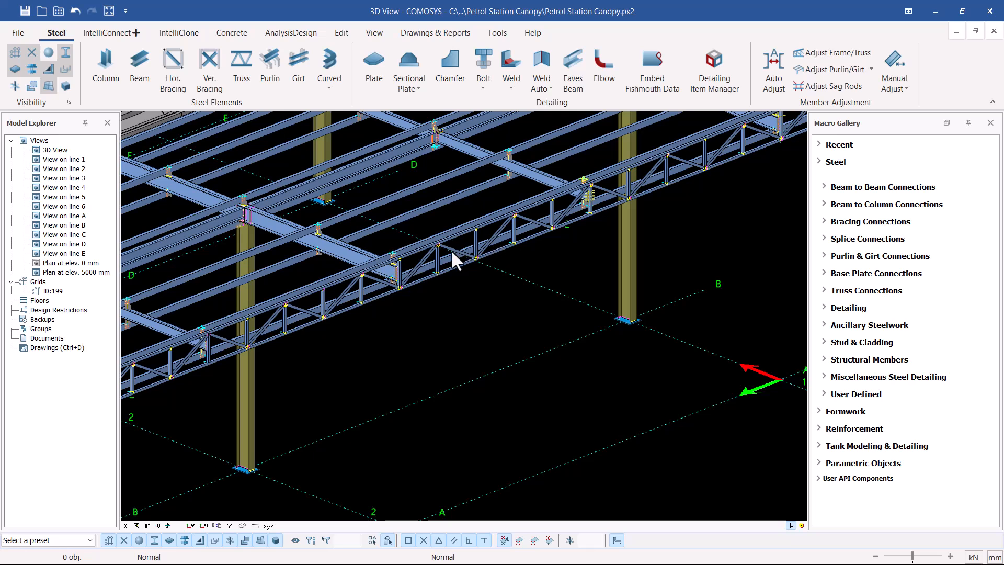
scroll(609, 221, down, 1)
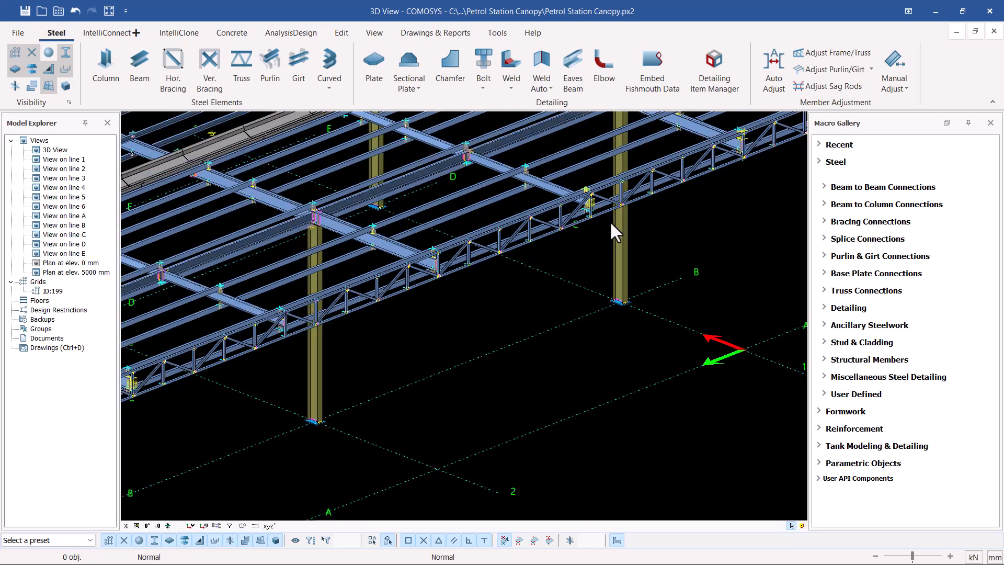
scroll(663, 240, down, 3)
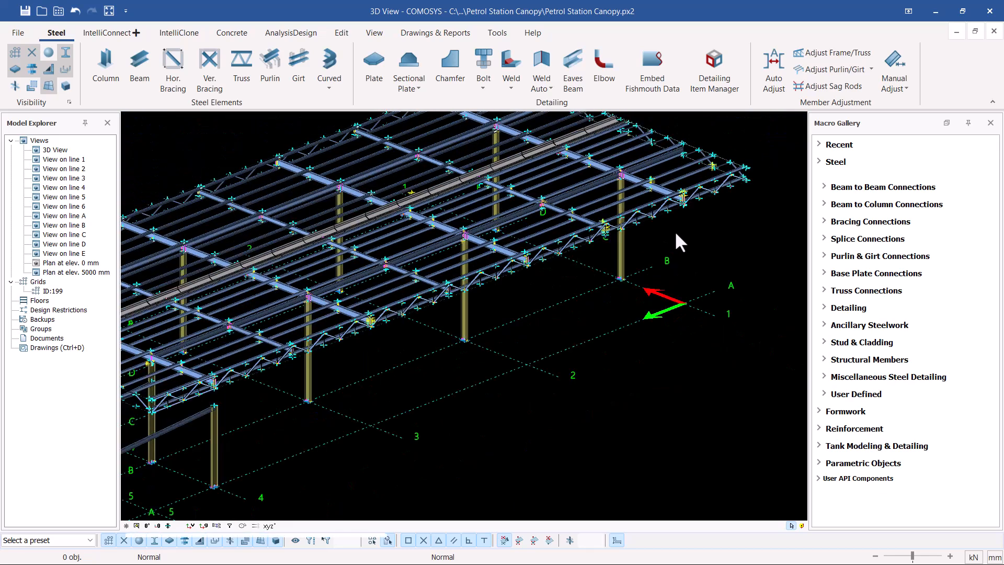
scroll(259, 377, up, 4)
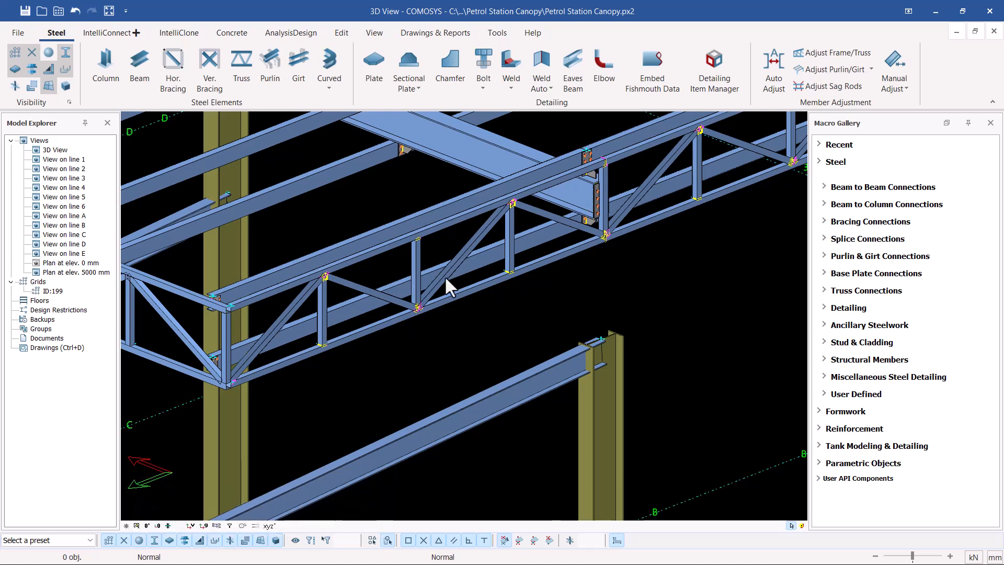
Step: Break the edge truss's top chord in the bay beside the rafter connection, about midway between the rafter vertical and the diagonal's upper joint
scroll(617, 176, up, 1)
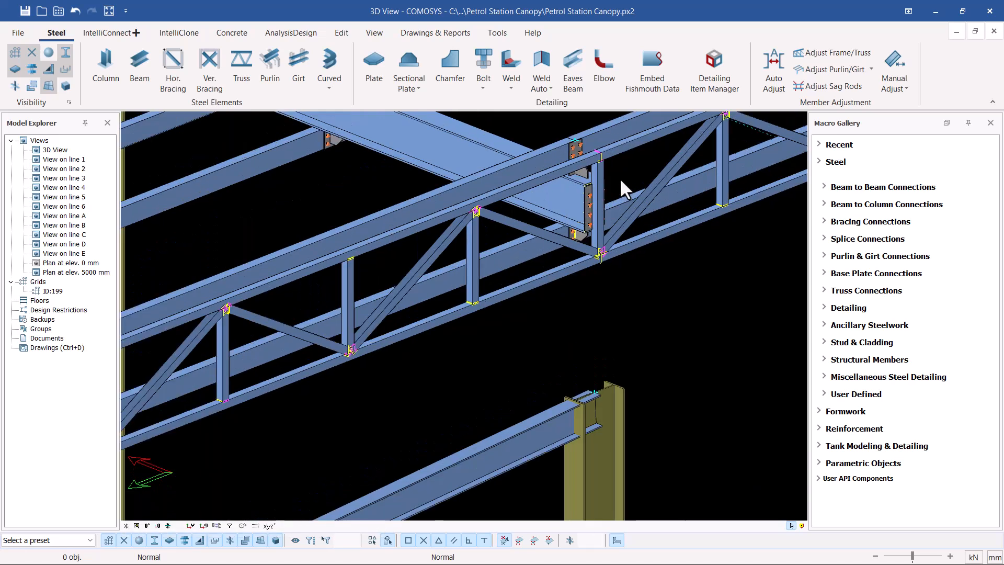
scroll(616, 155, up, 2)
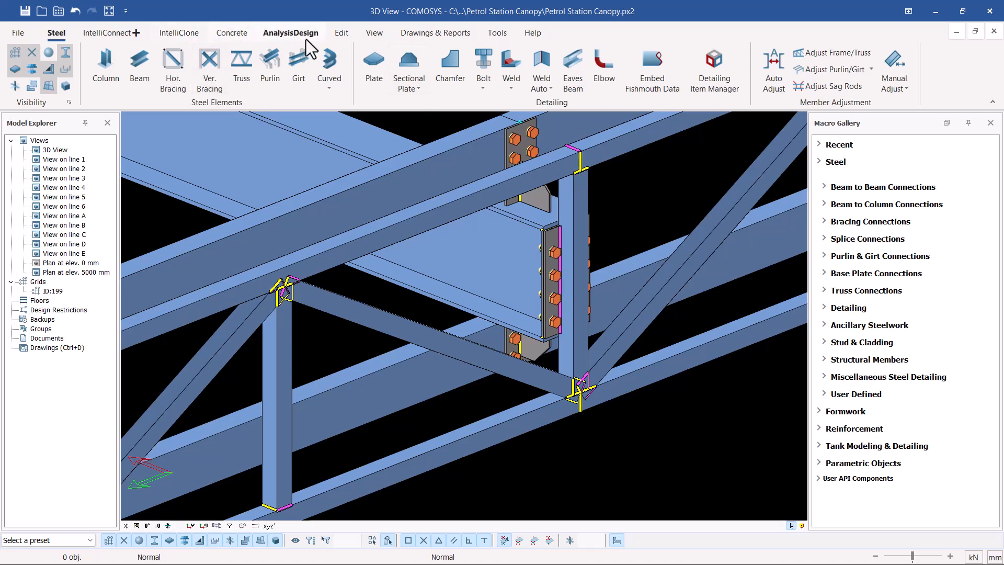
click(343, 36)
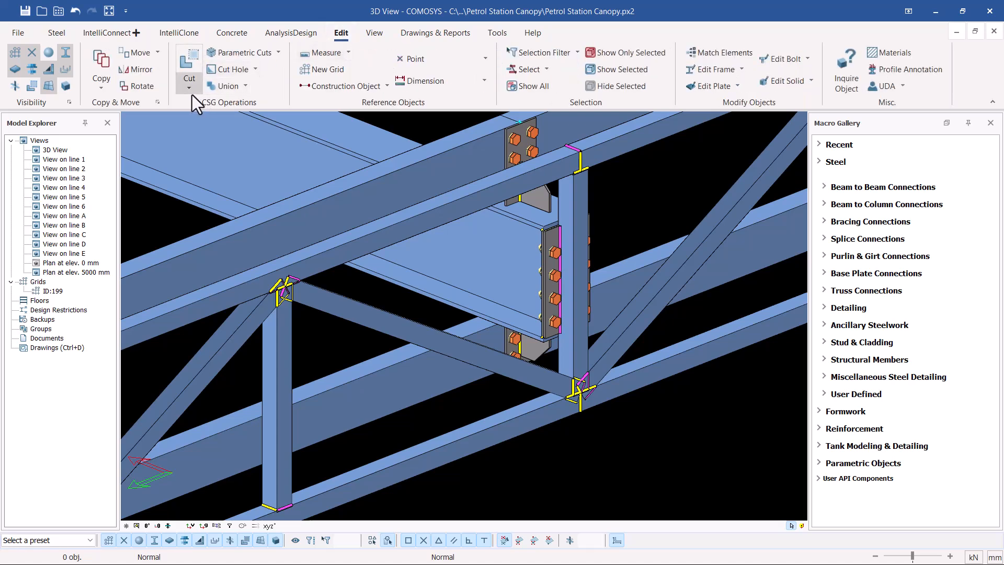
click(740, 70)
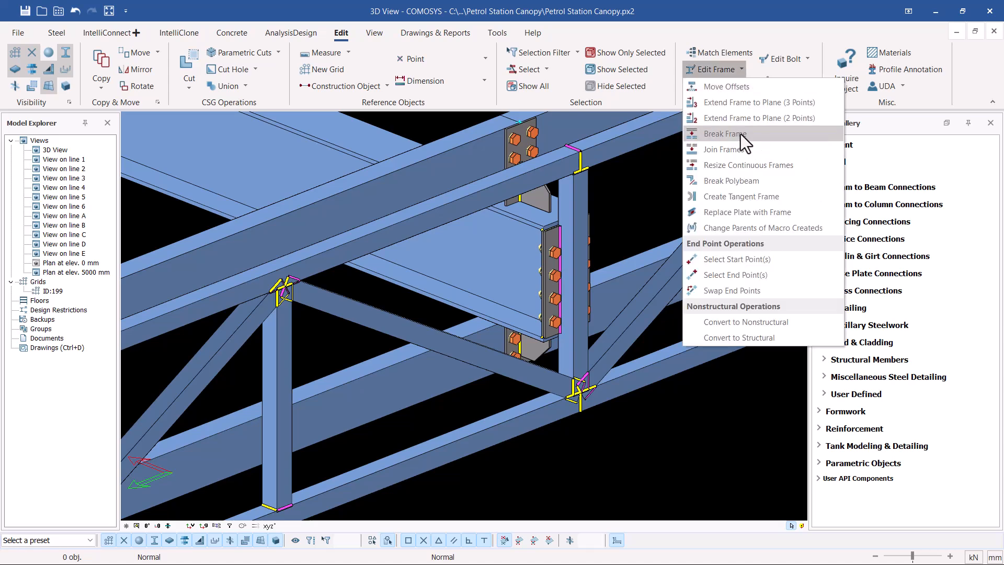
click(739, 134)
scroll(397, 267, down, 1)
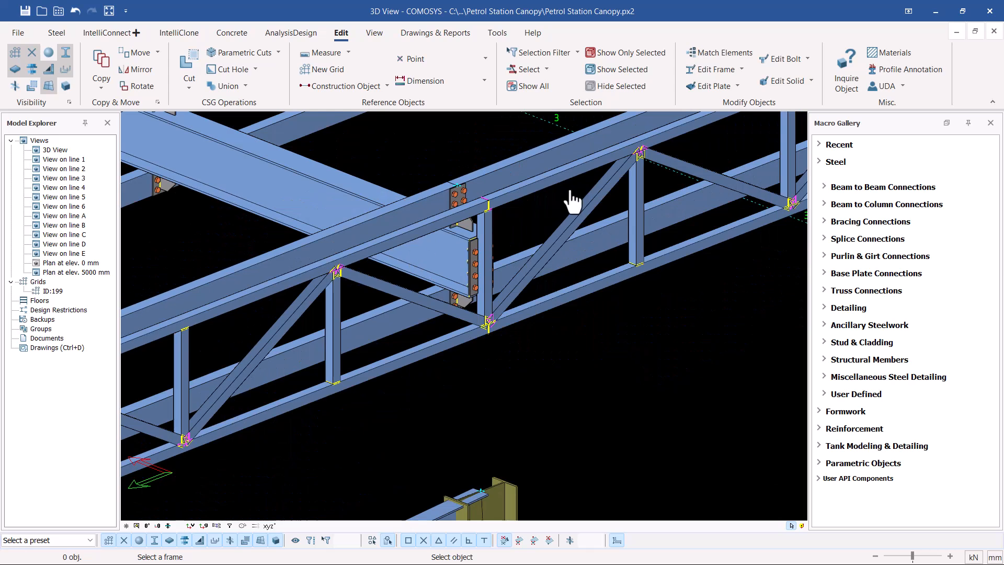
scroll(549, 207, up, 1)
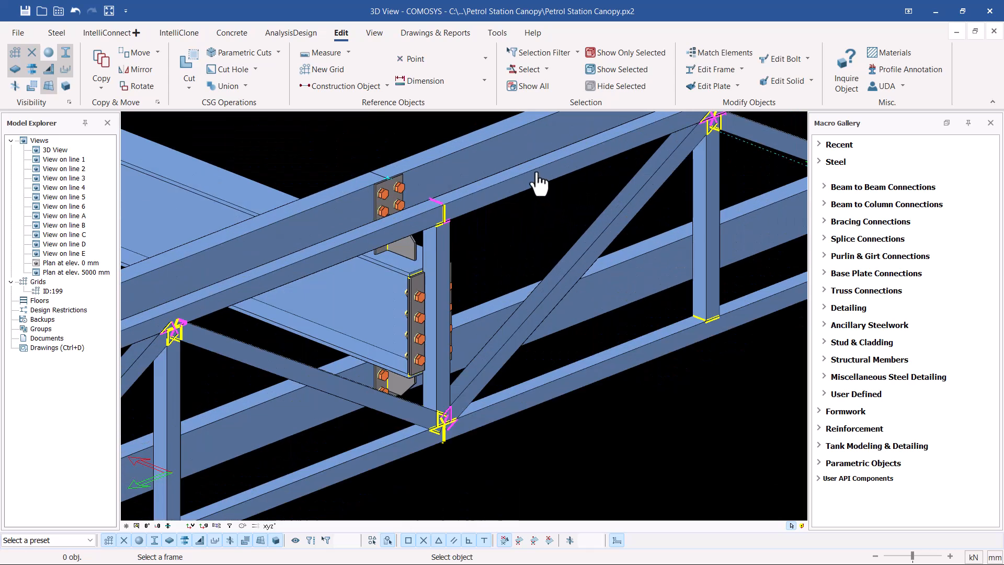
click(537, 173)
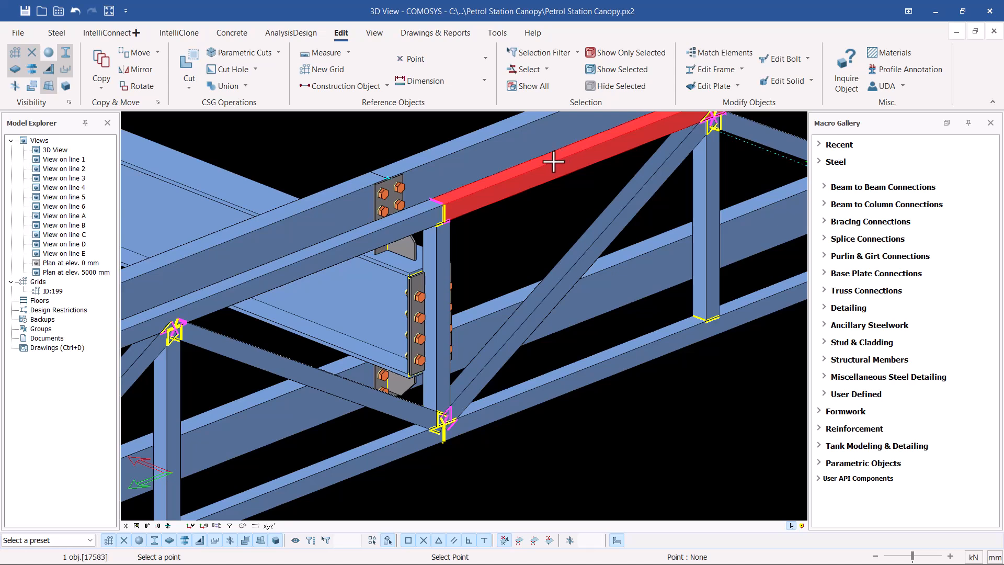
click(551, 163)
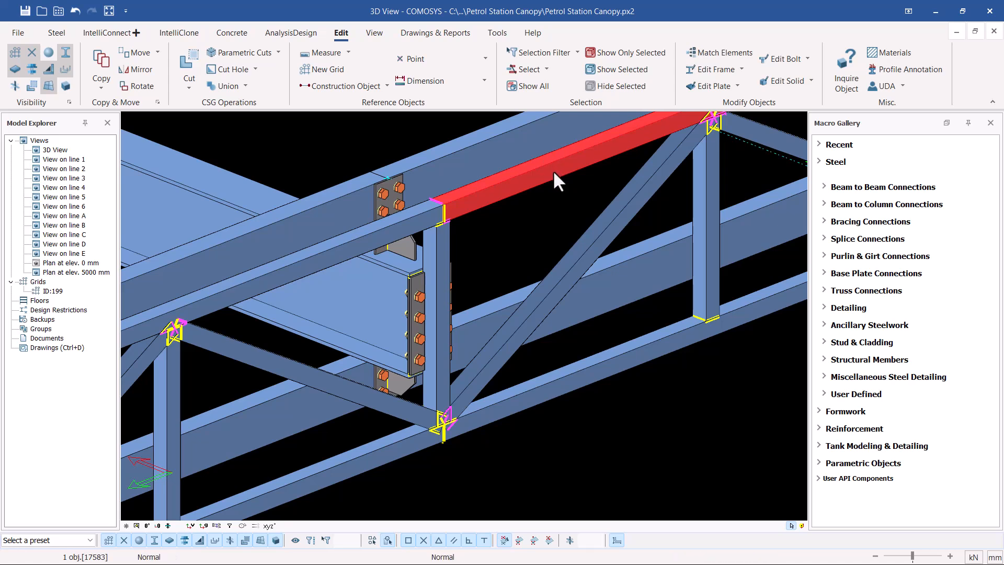
scroll(554, 170, up, 2)
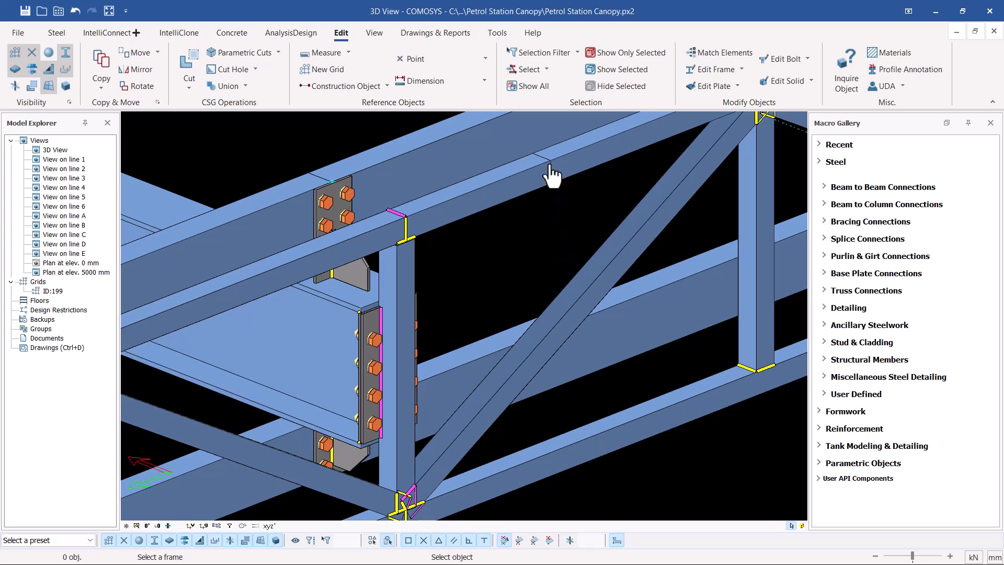
Step: Place a reference point at the lower edge of the top chord's break and end the point command
scroll(554, 184, down, 1)
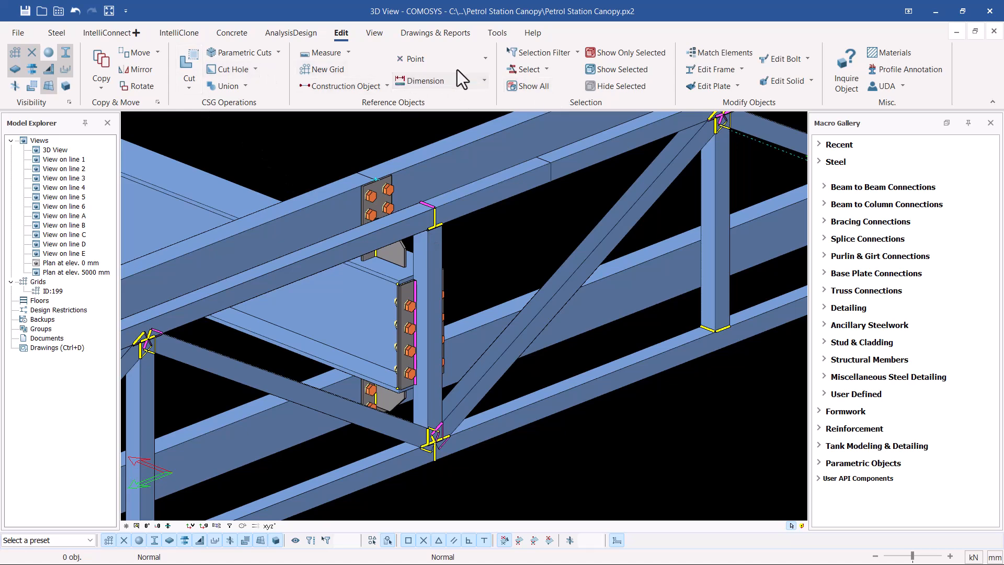
click(485, 63)
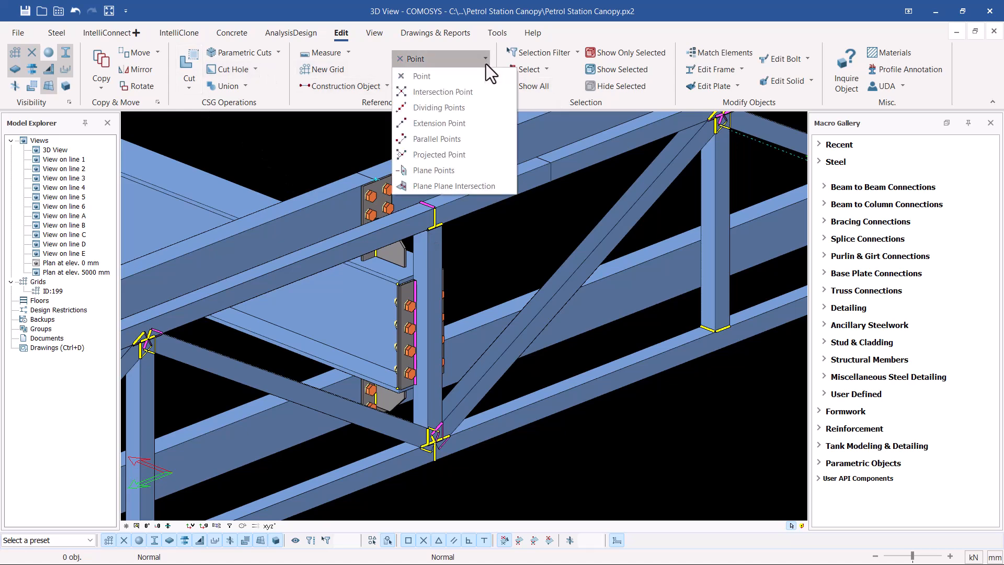
click(424, 82)
click(550, 182)
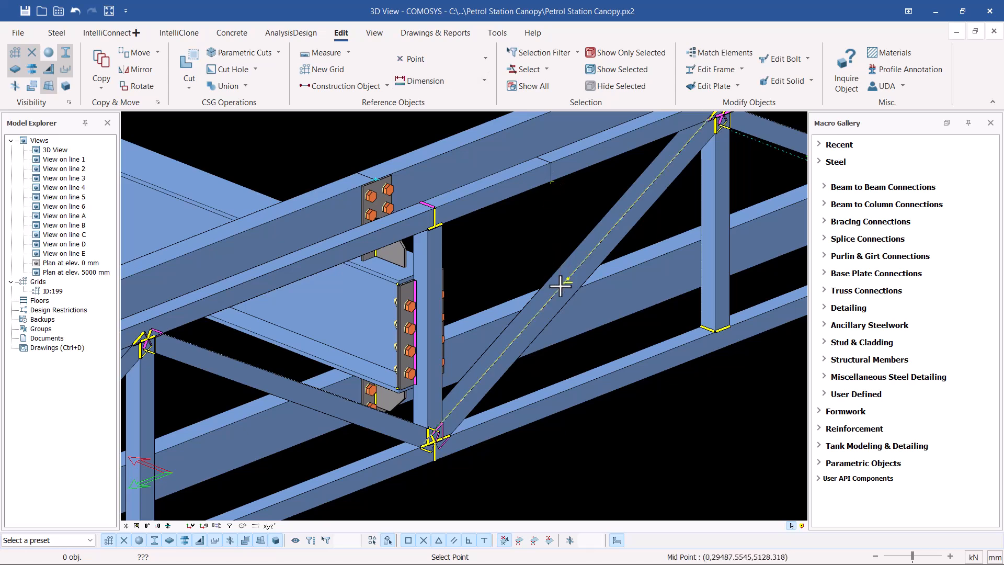
click(568, 281)
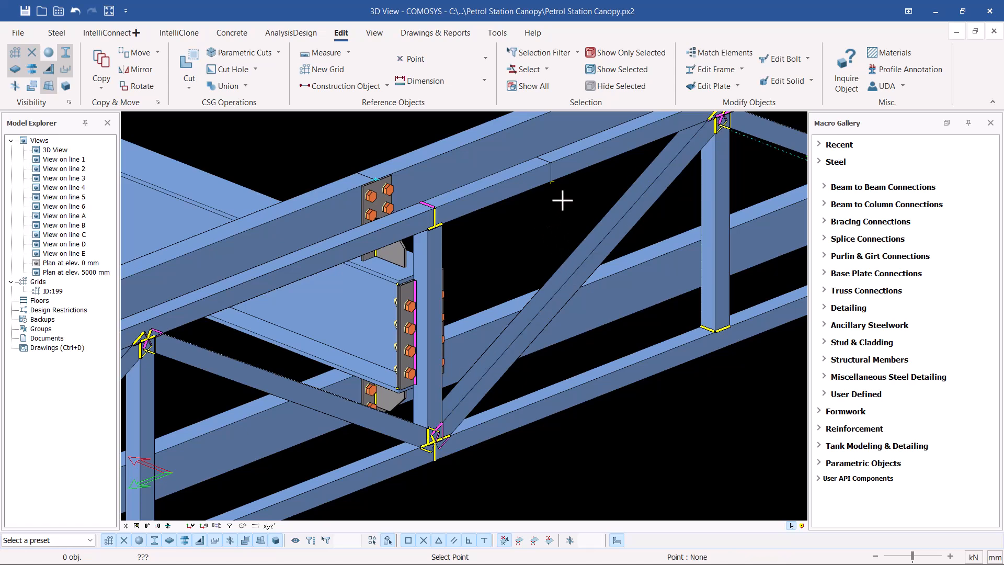
scroll(562, 200, up, 2)
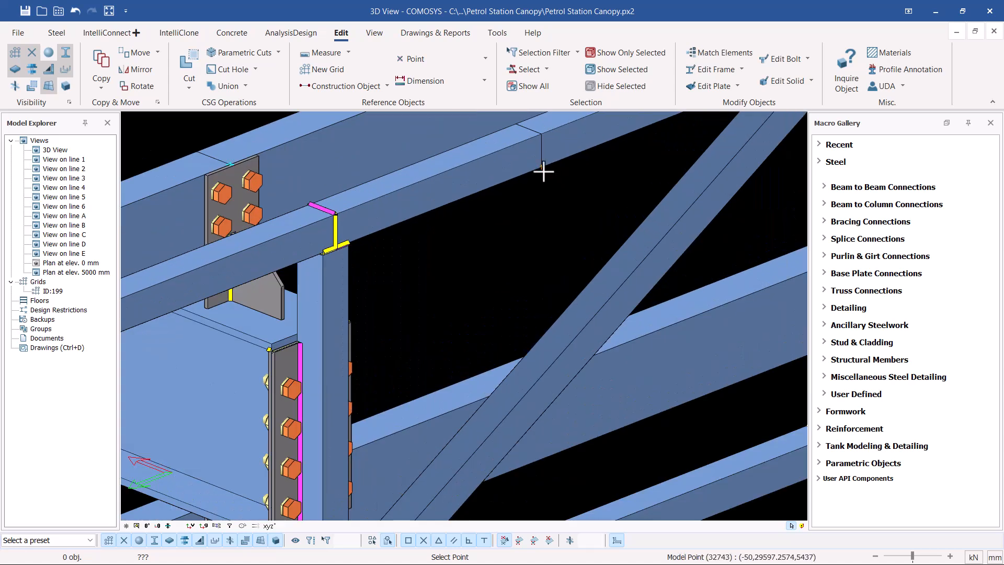
right_click(557, 176)
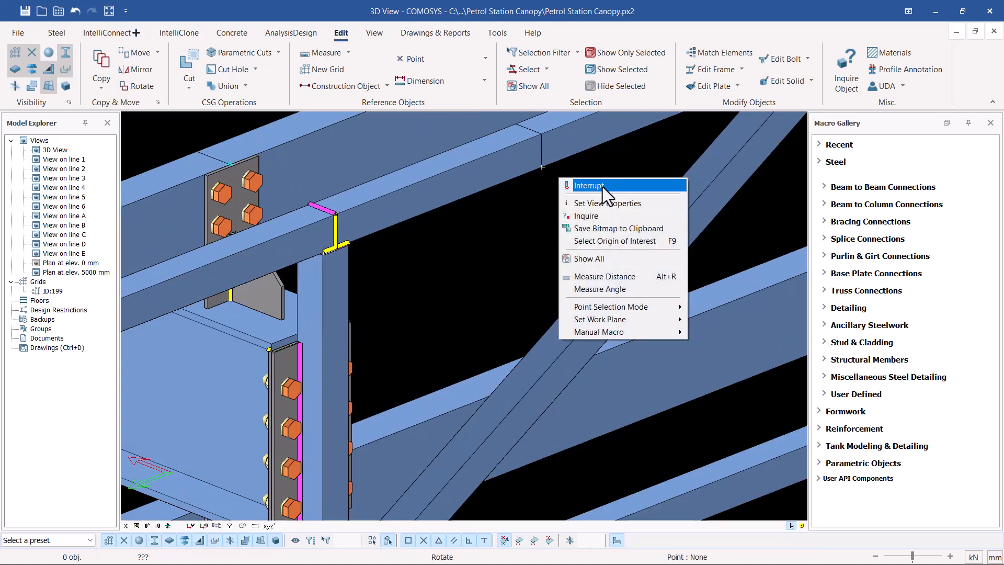
click(601, 186)
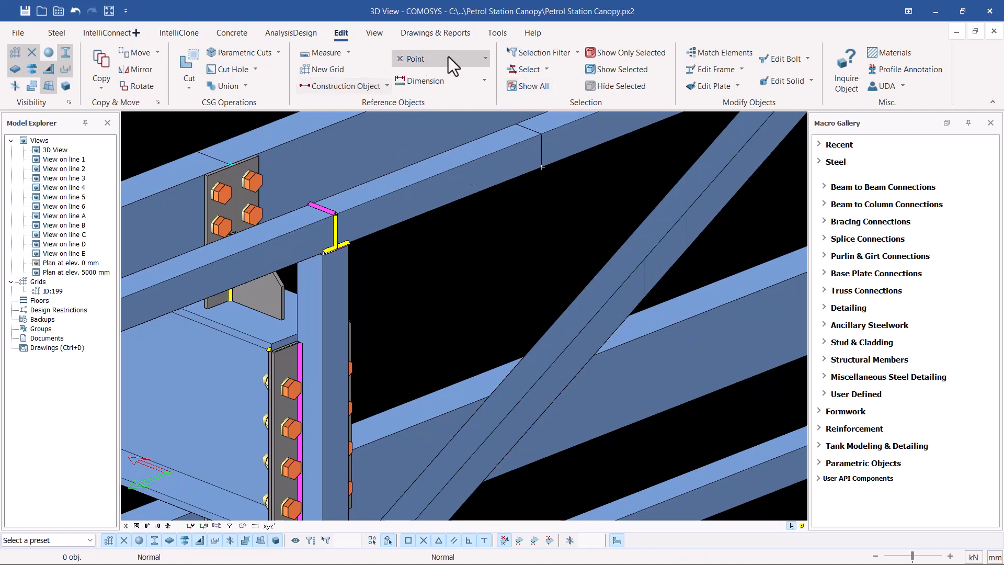
Step: Project the top chord's break point onto the centerline of the diagonal in the same bay with Projected Point
click(476, 58)
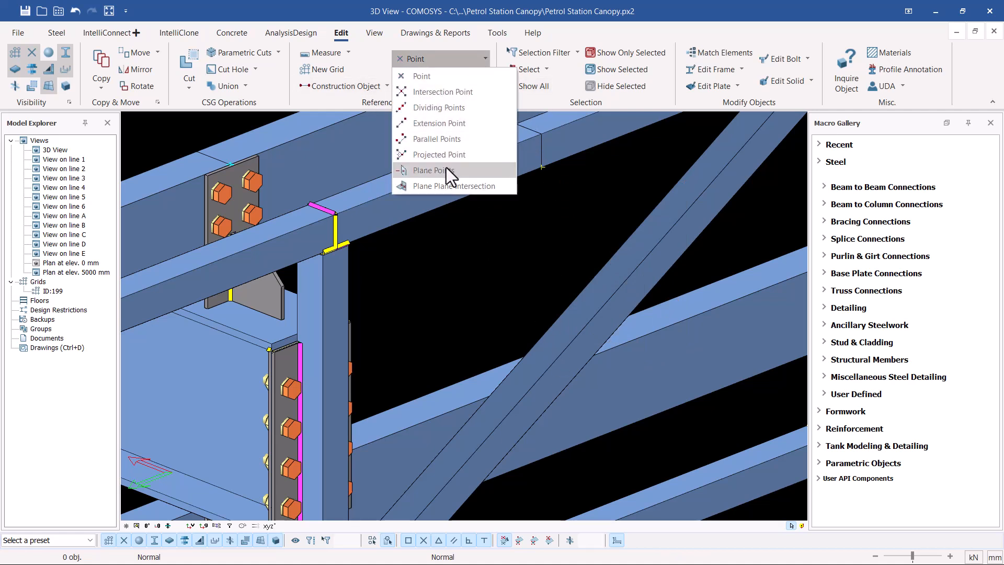
click(441, 155)
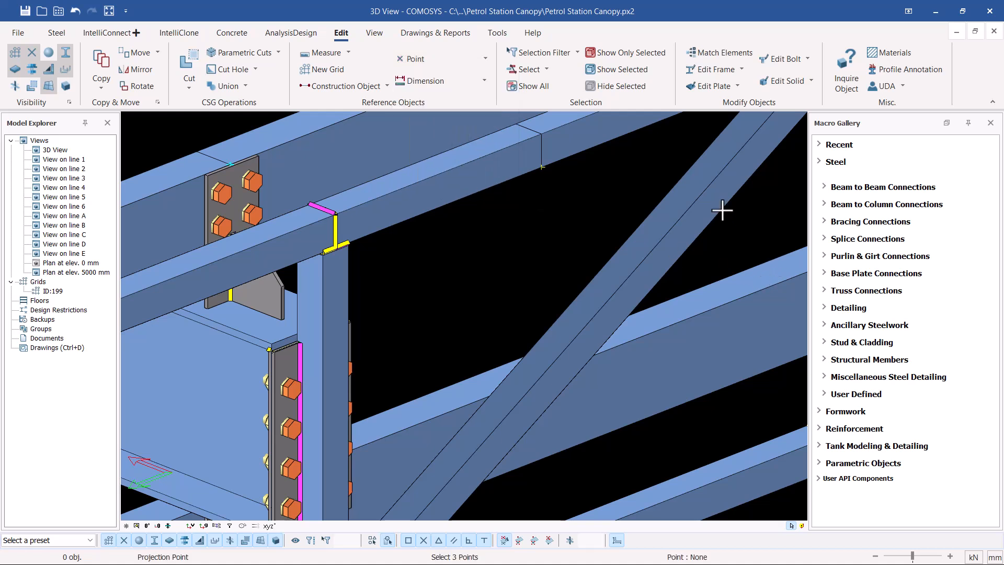
click(708, 186)
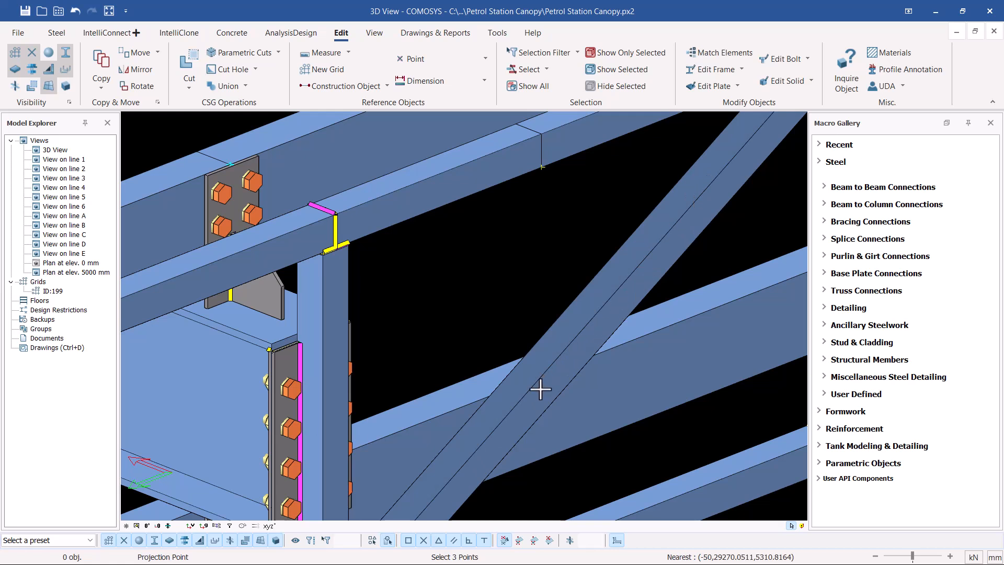
click(518, 403)
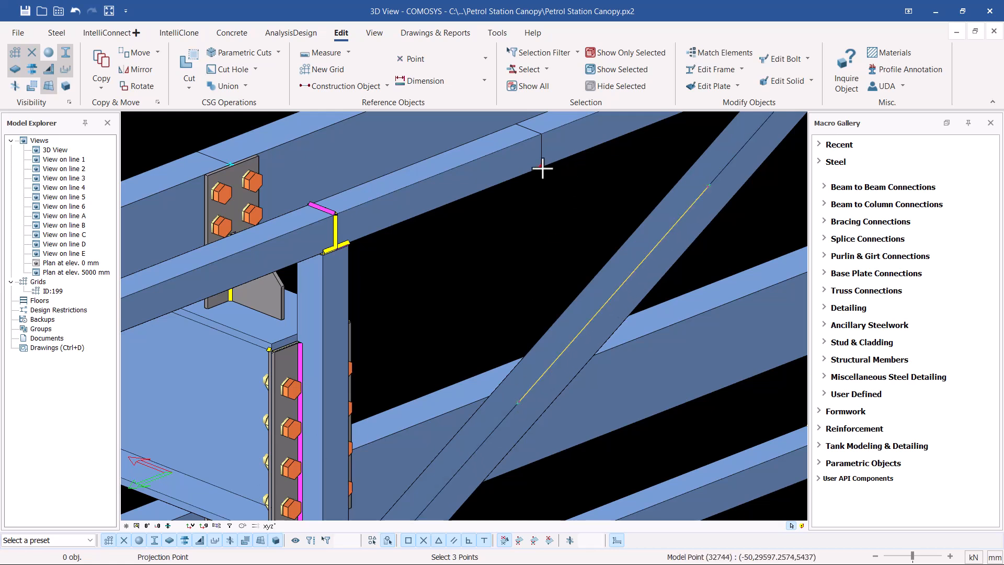
right_click(579, 206)
click(593, 213)
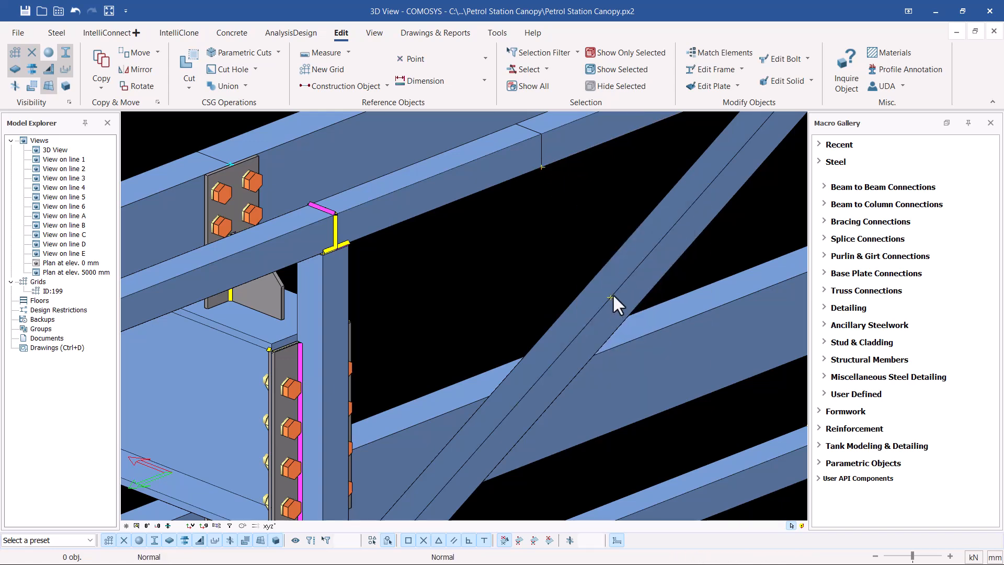
Step: Project the top chord's break point onto the bottom chord of the same bay as another reference point
scroll(582, 241, down, 2)
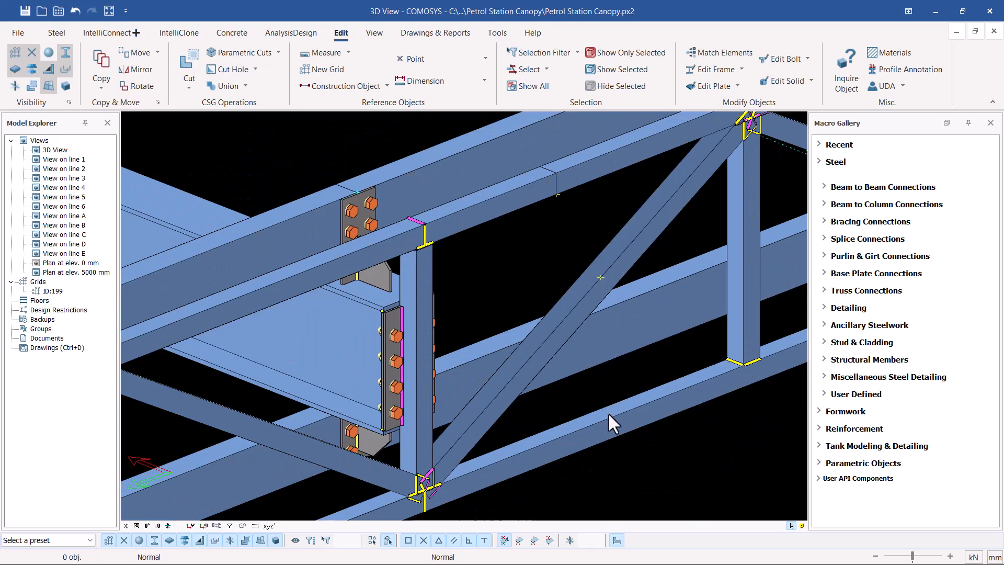
scroll(635, 259, down, 3)
scroll(617, 368, up, 2)
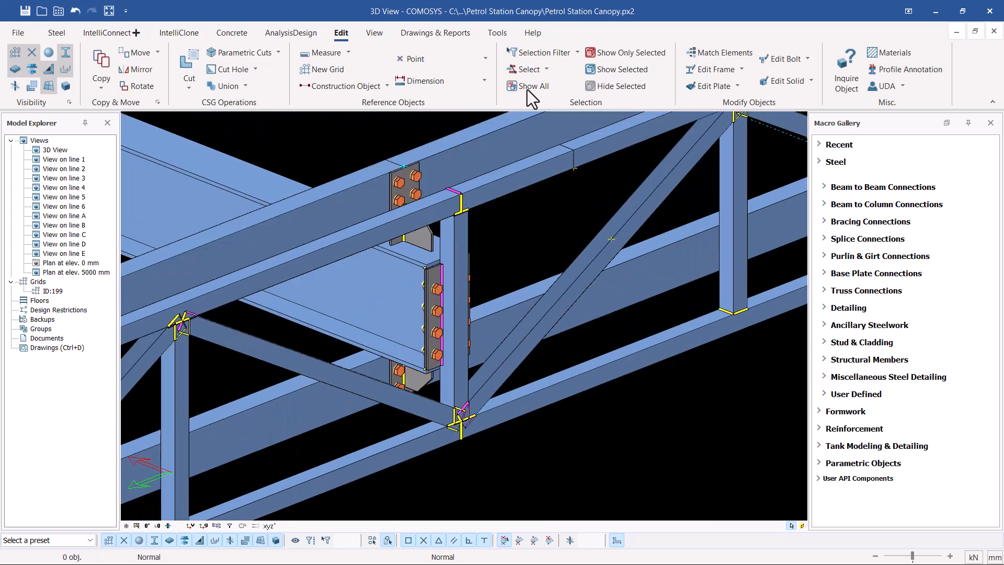
click(479, 59)
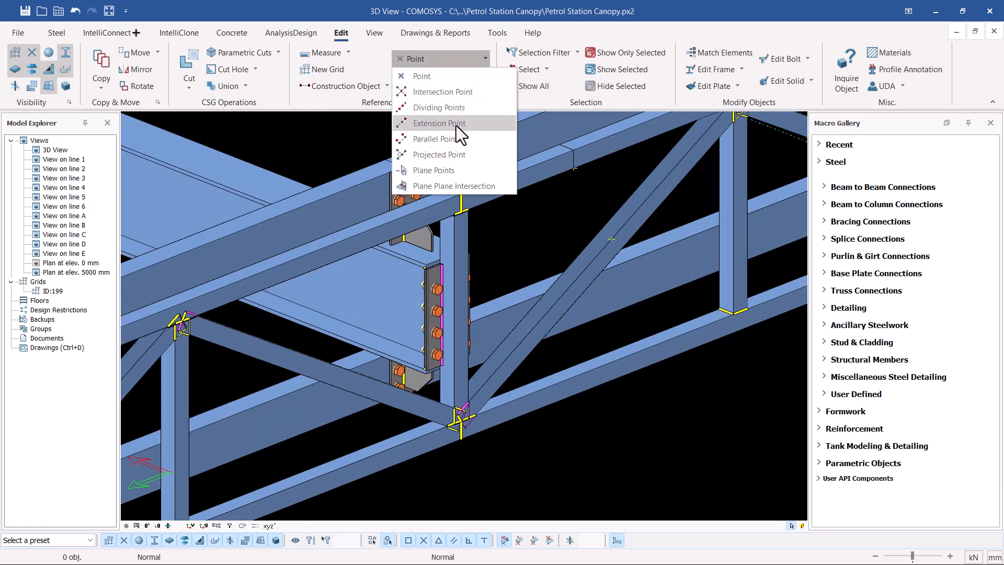
click(447, 156)
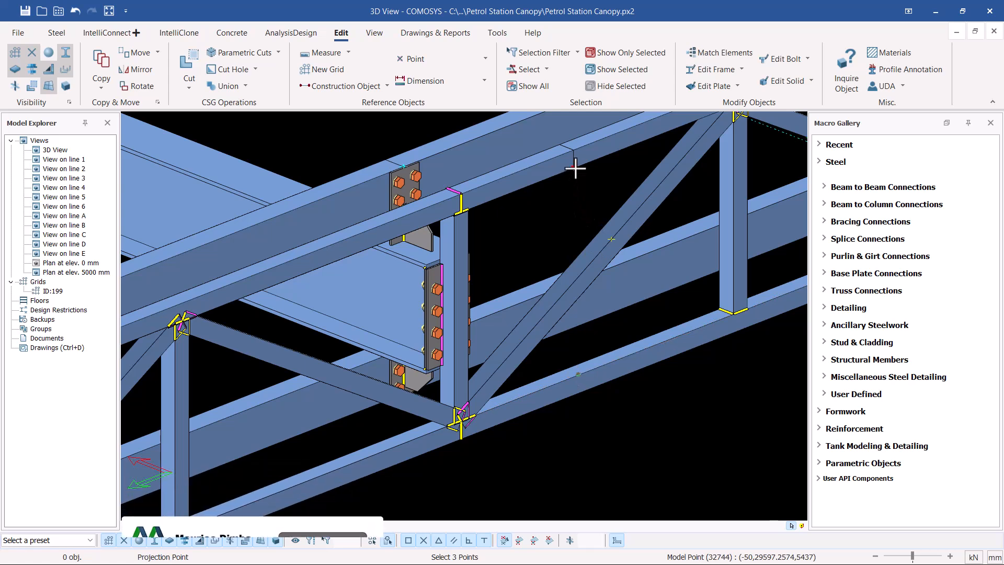
right_click(616, 333)
click(638, 338)
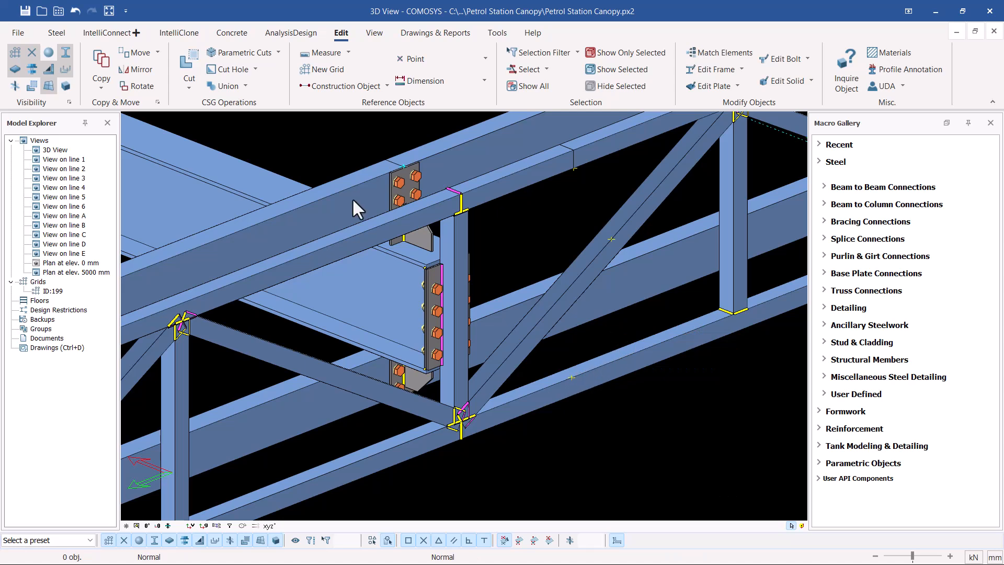
Step: Break the diagonal at its projected reference point with Break Frame
click(740, 69)
click(734, 135)
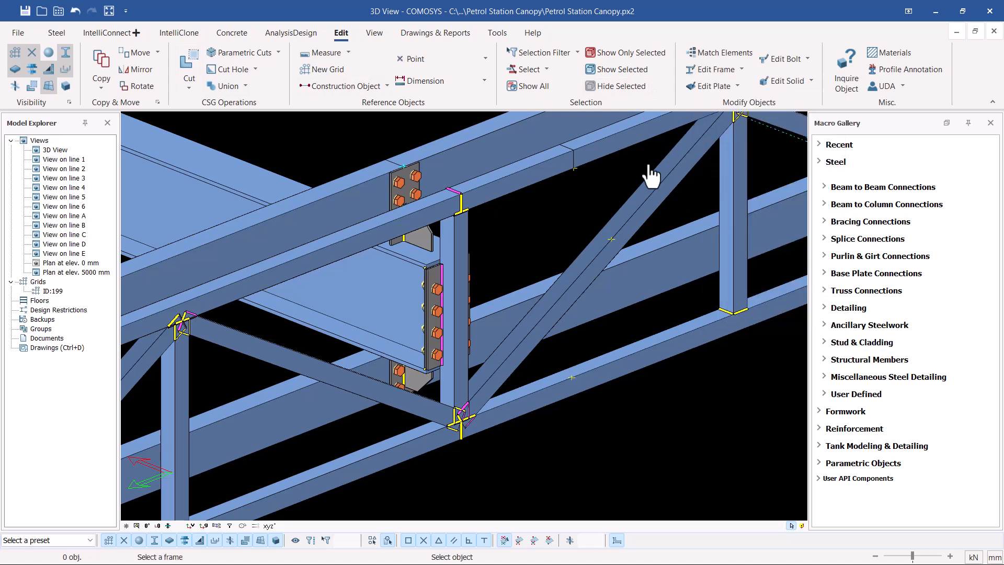
scroll(604, 279, up, 1)
click(637, 217)
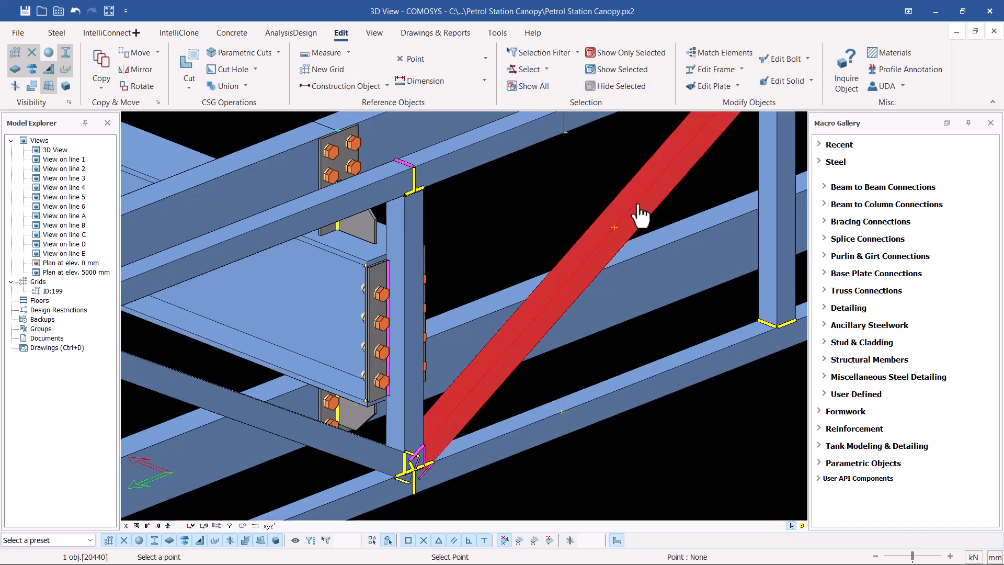
click(615, 227)
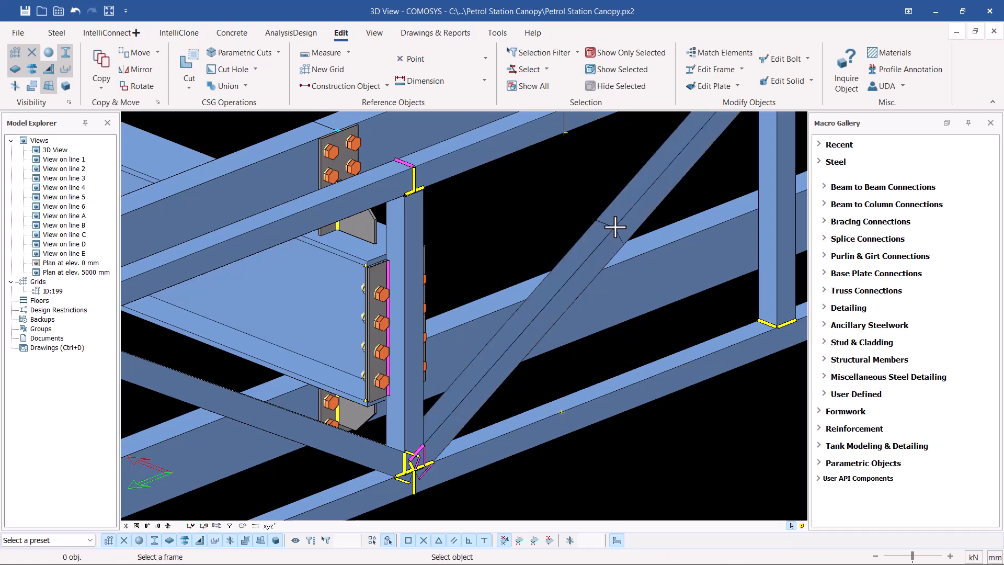
Step: Break the bottom chord at its projected reference point and end the command
scroll(649, 264, down, 1)
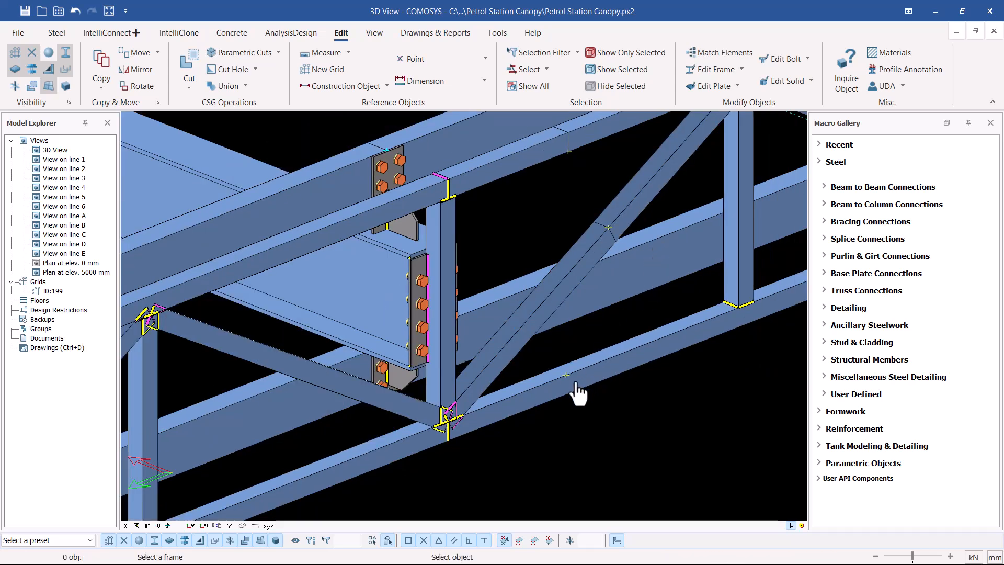
click(596, 371)
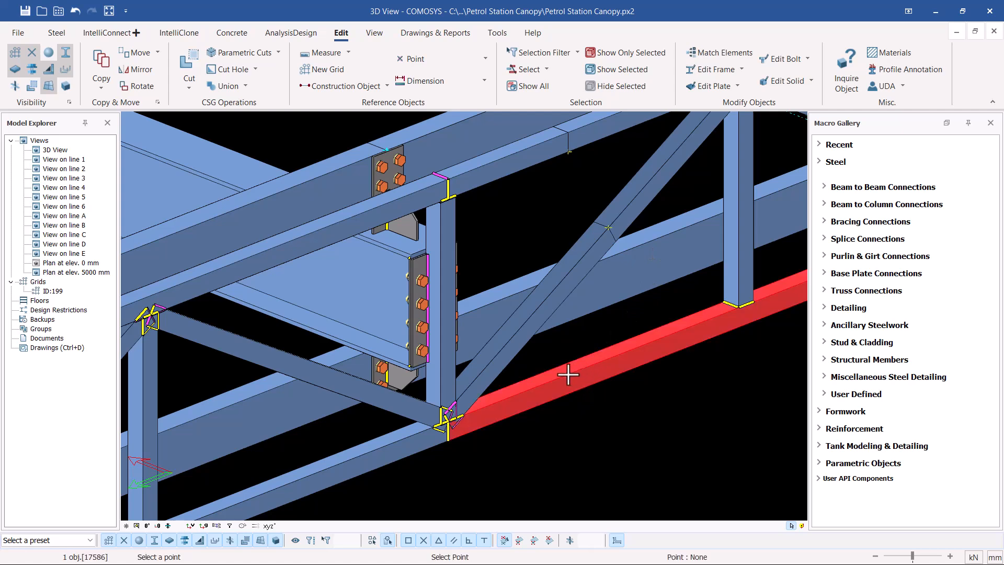
click(567, 375)
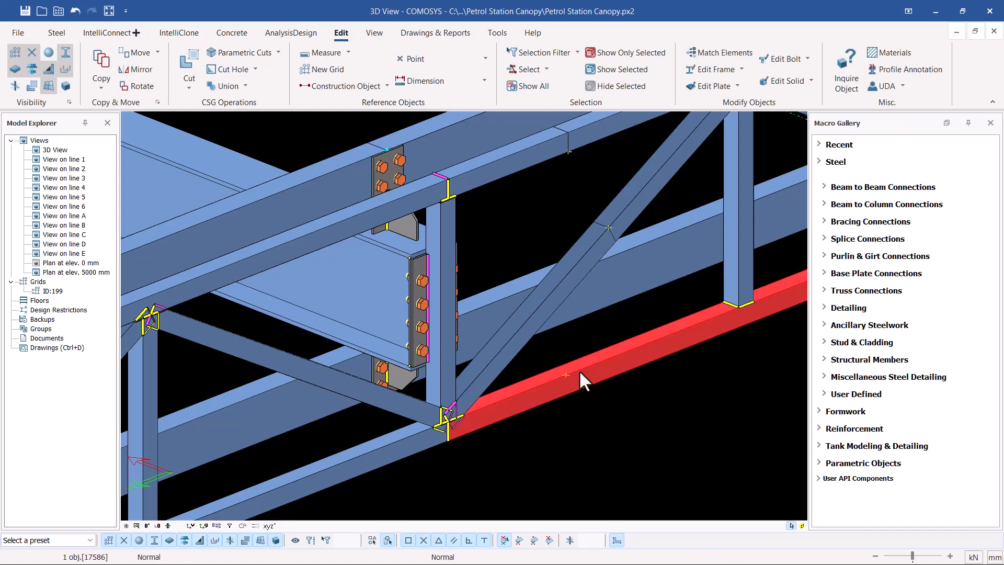
click(579, 372)
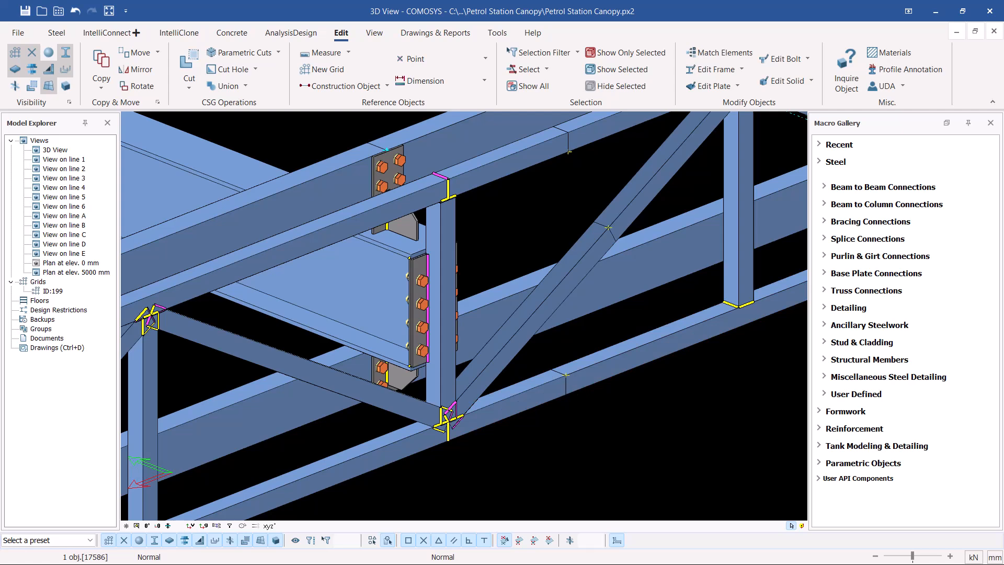
Step: Select the assembly of the bottom chord part beyond the break, away from the rafter, to check how the truss is divided
scroll(529, 360, down, 3)
click(613, 344)
right_click(617, 347)
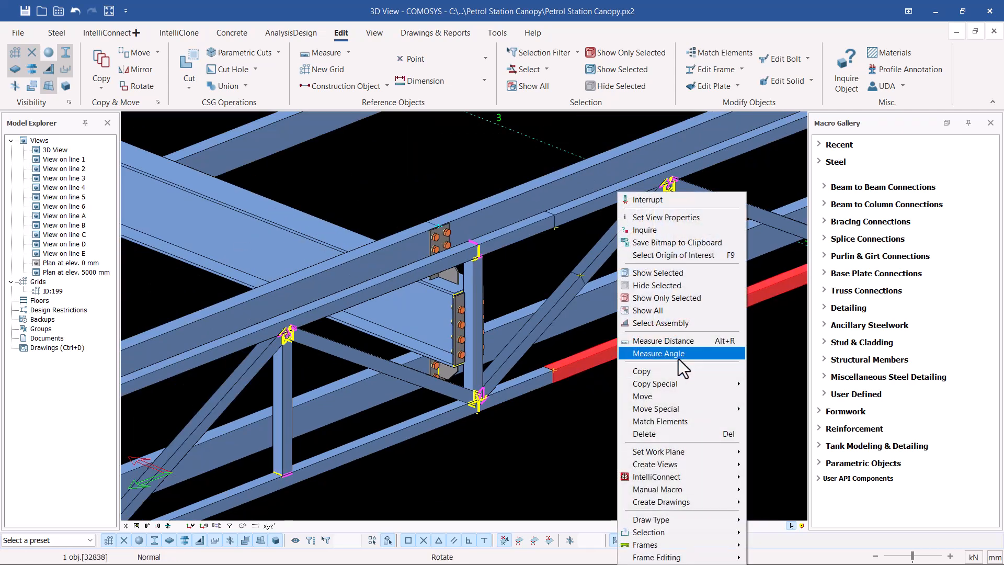
click(678, 323)
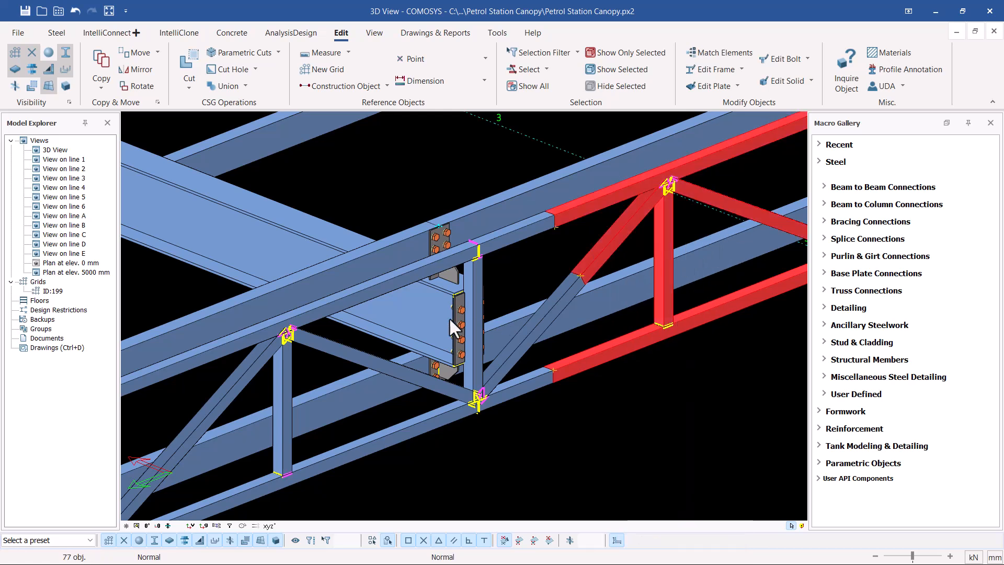
Step: Select the whole assembly of the top chord part on the rafter side of the break to check its extent
scroll(473, 318, down, 3)
scroll(628, 259, up, 2)
scroll(480, 325, up, 3)
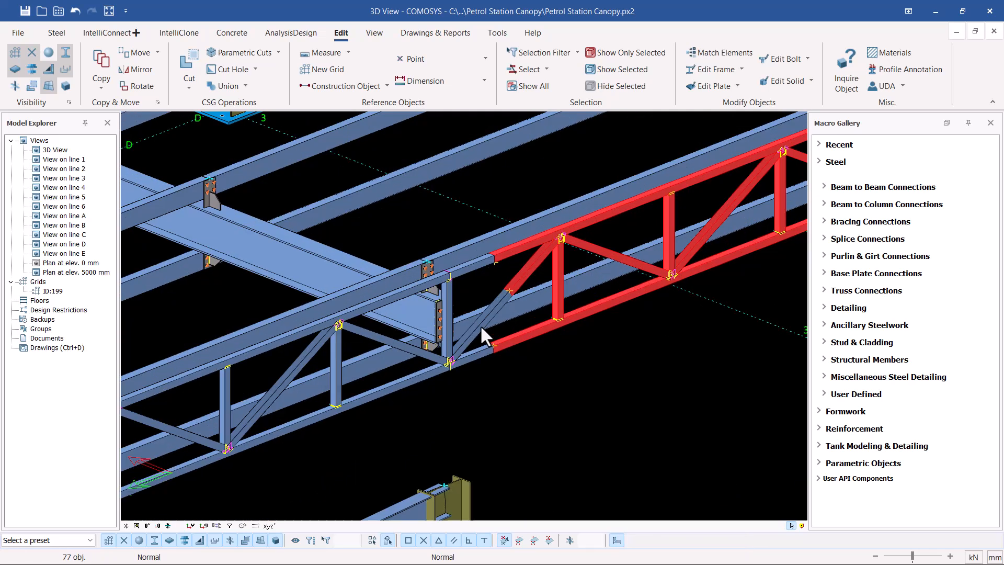
click(394, 295)
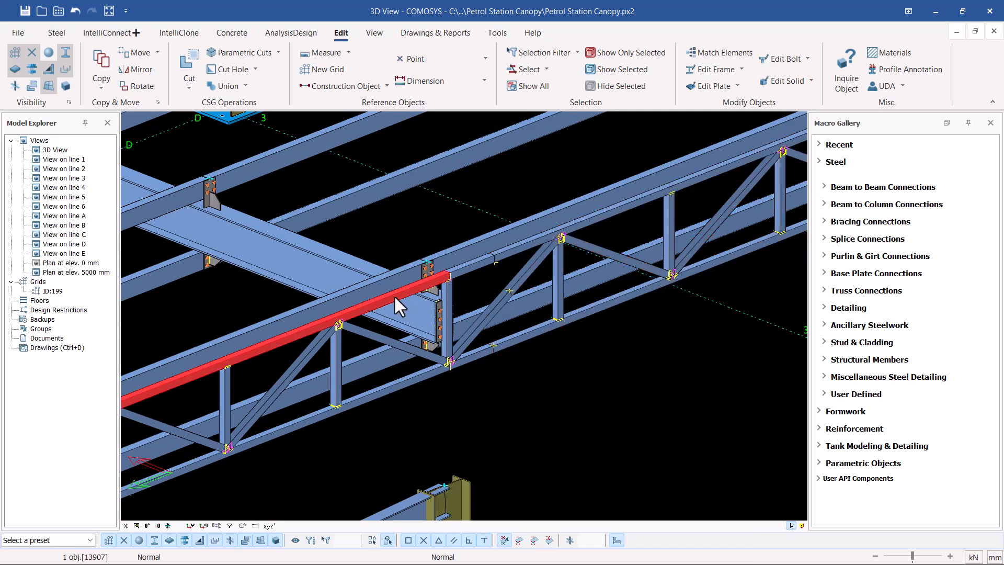
right_click(394, 295)
click(452, 323)
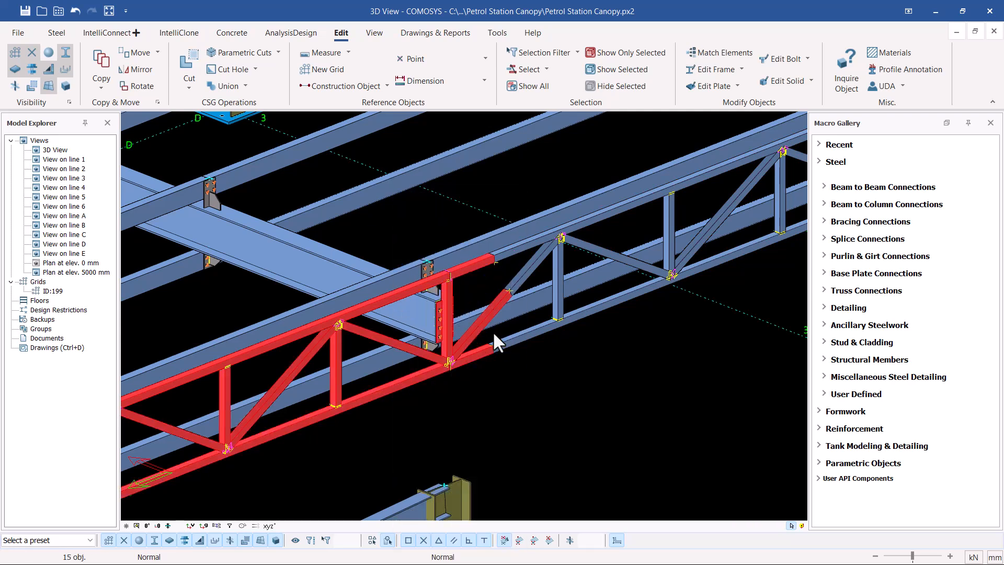
Step: Examine the selected truss assembly and the break locations on its top chord, diagonal and bottom chord, and clear the selection
scroll(576, 287, down, 2)
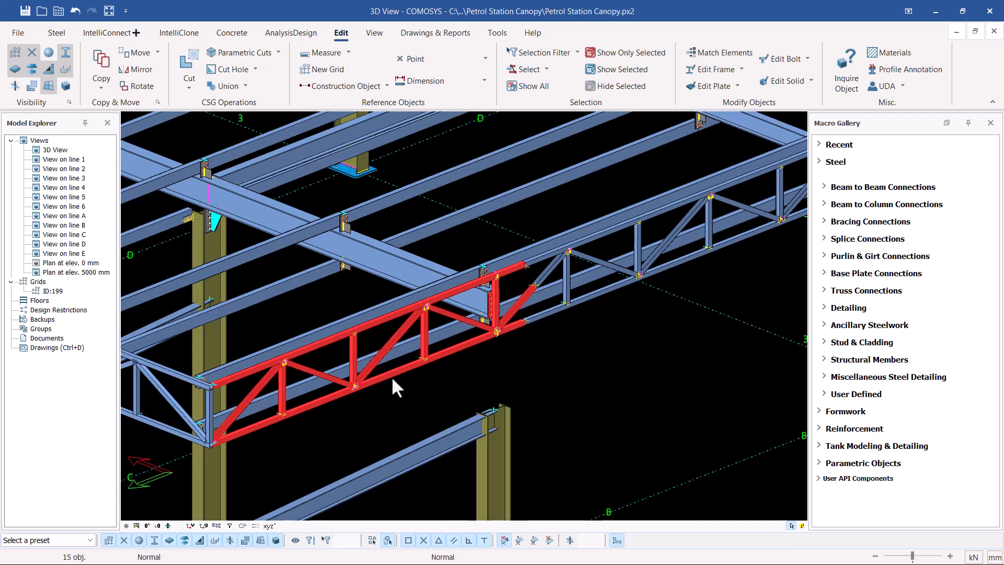
scroll(560, 277, up, 2)
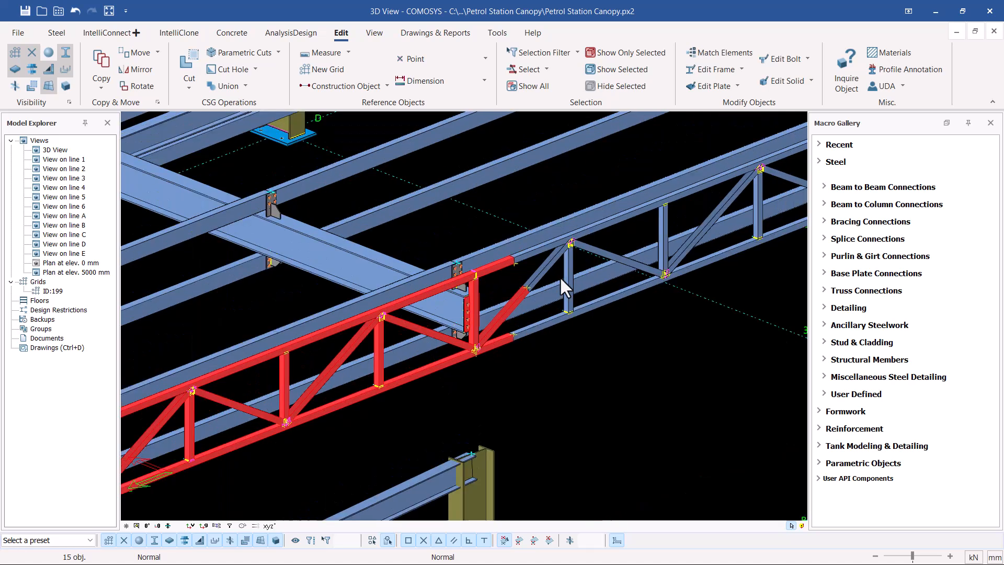
scroll(510, 301, up, 2)
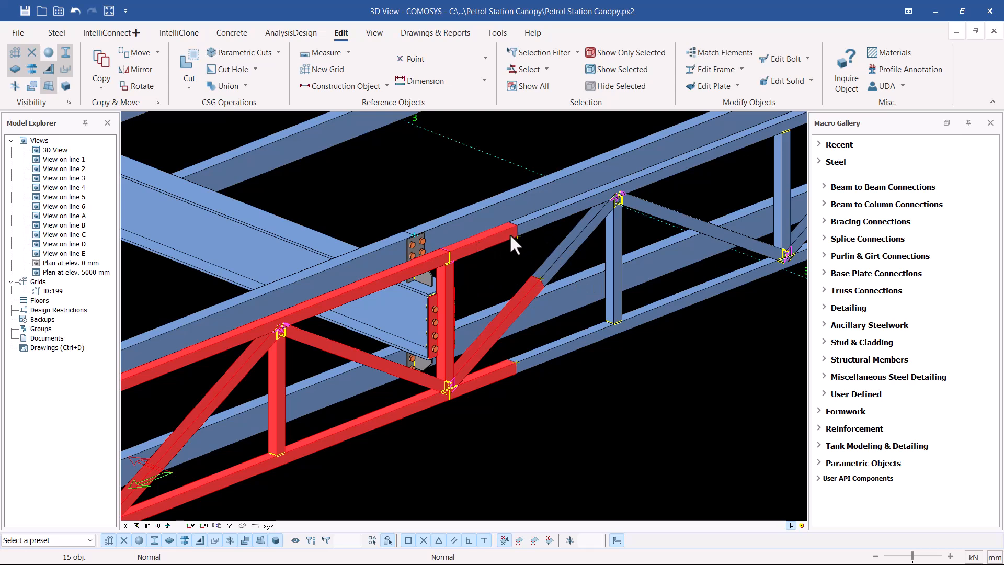
scroll(497, 250, up, 2)
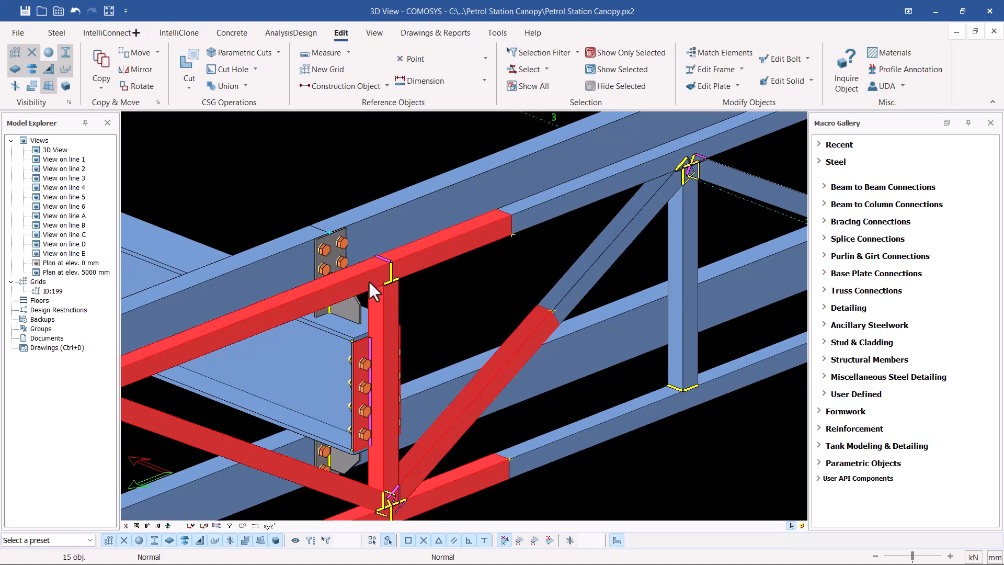
scroll(368, 280, down, 1)
scroll(320, 272, down, 2)
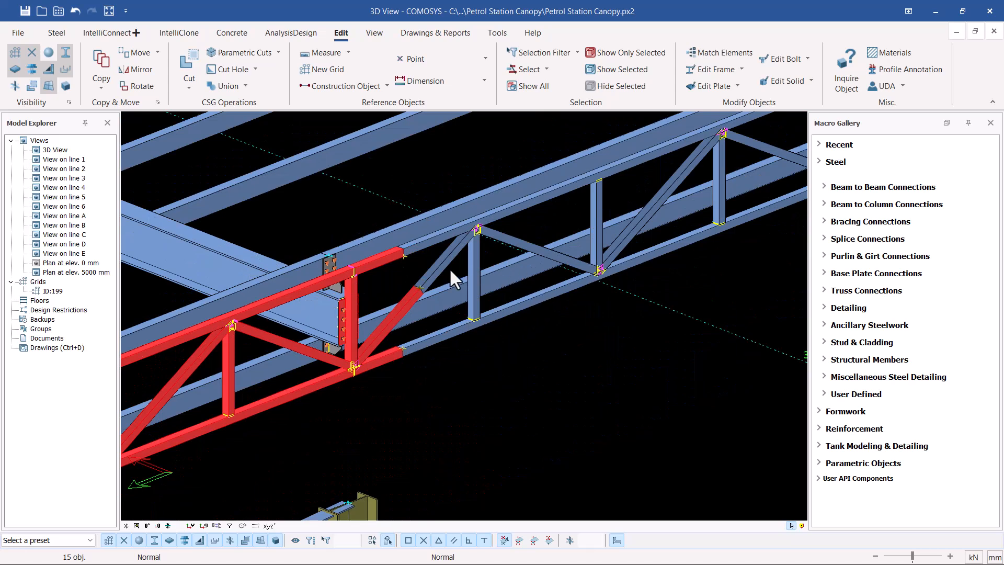
scroll(383, 296, down, 1)
scroll(383, 298, down, 1)
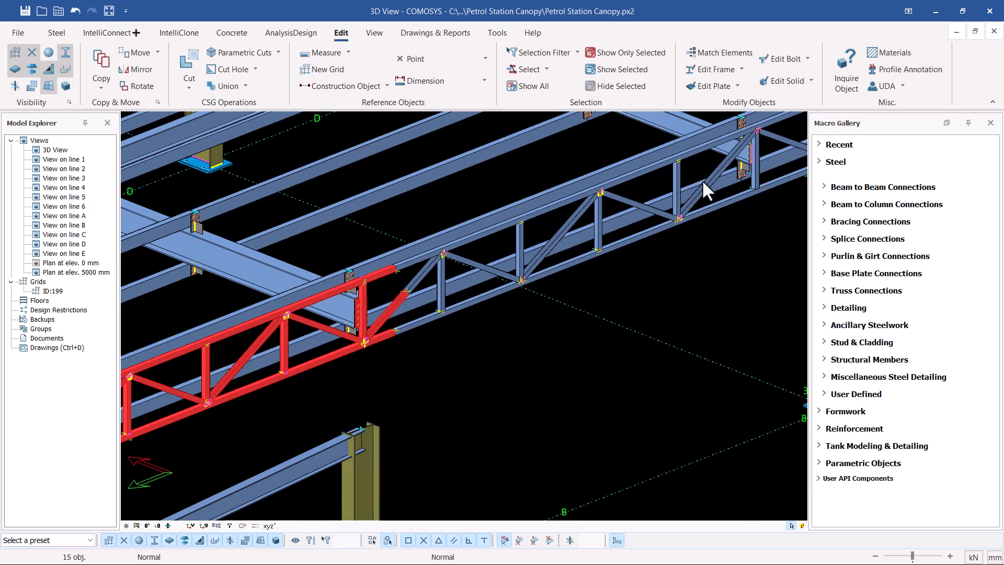
scroll(400, 308, up, 2)
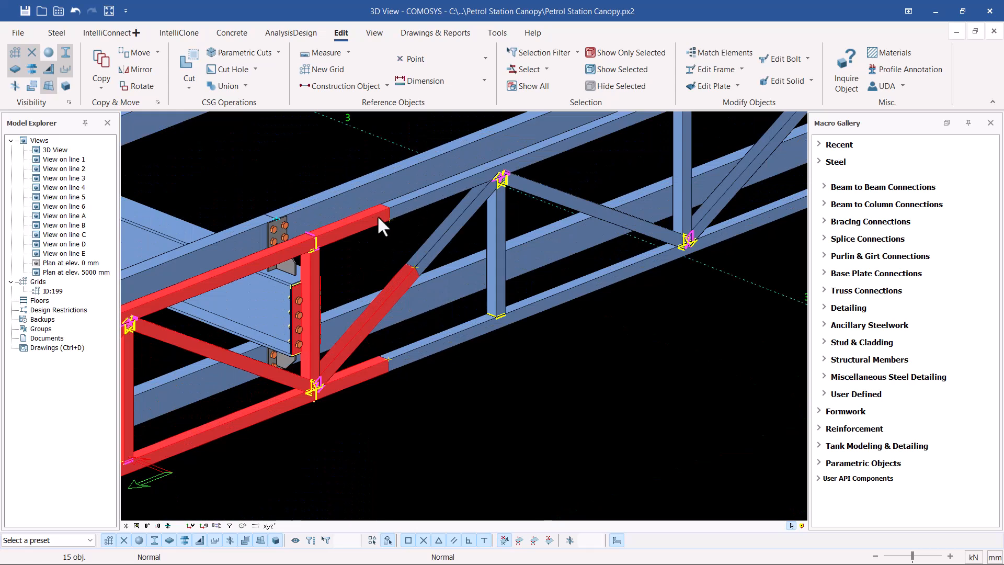
scroll(371, 215, up, 3)
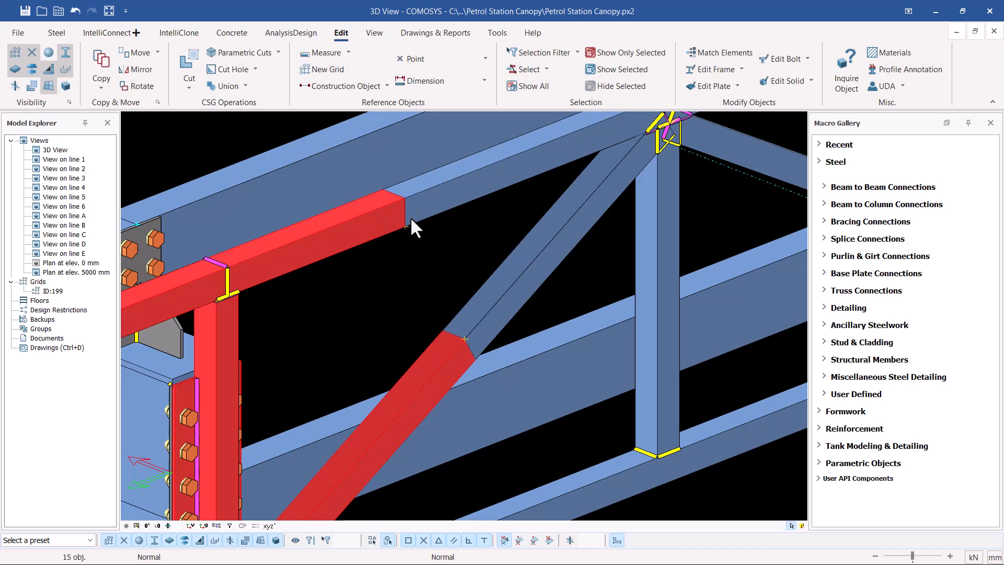
click(453, 294)
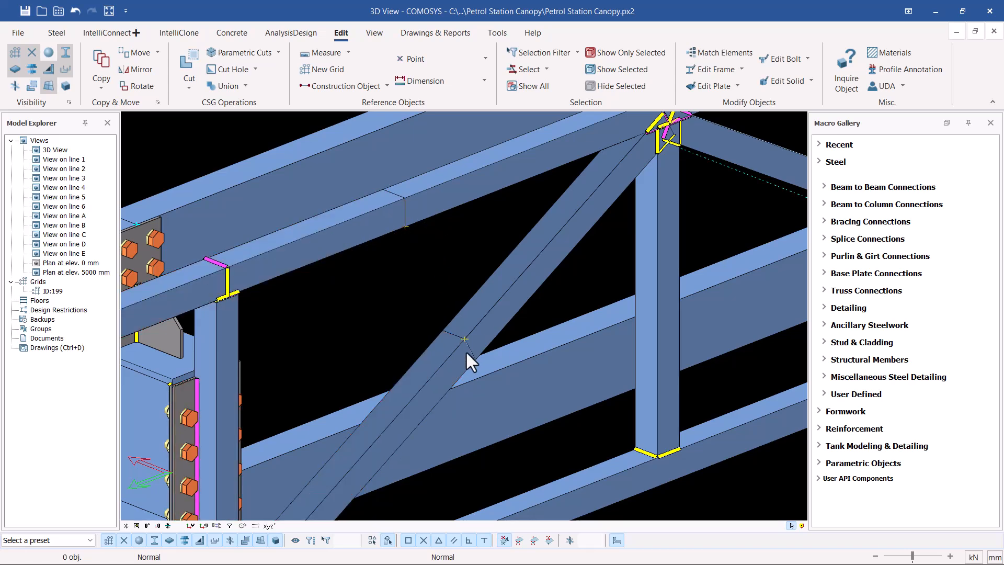
scroll(314, 308, down, 2)
scroll(308, 319, down, 3)
scroll(309, 331, up, 6)
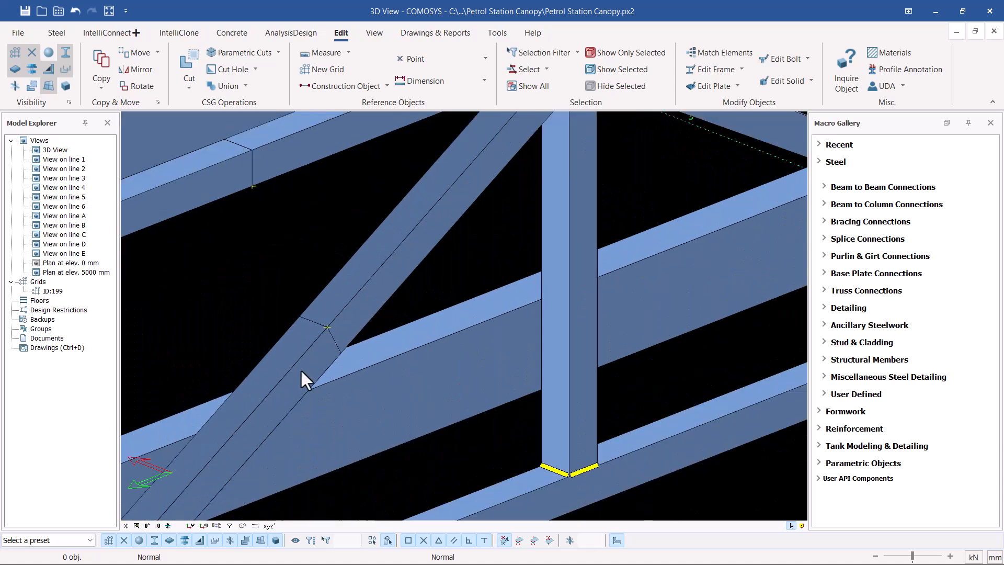
Step: Place a reference point on the top chord in the bay just past the next rafter connection
scroll(247, 366, down, 3)
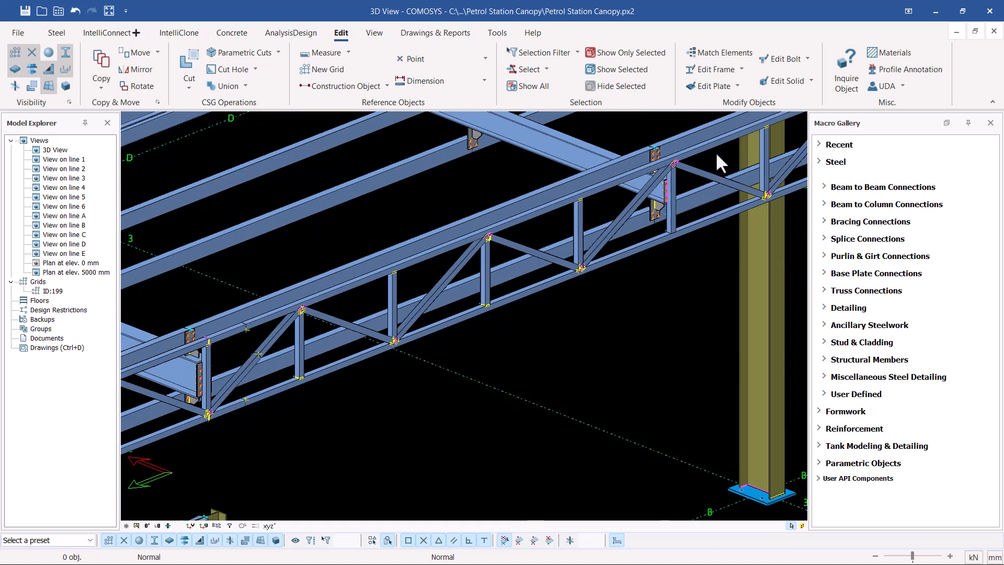
scroll(712, 149, up, 5)
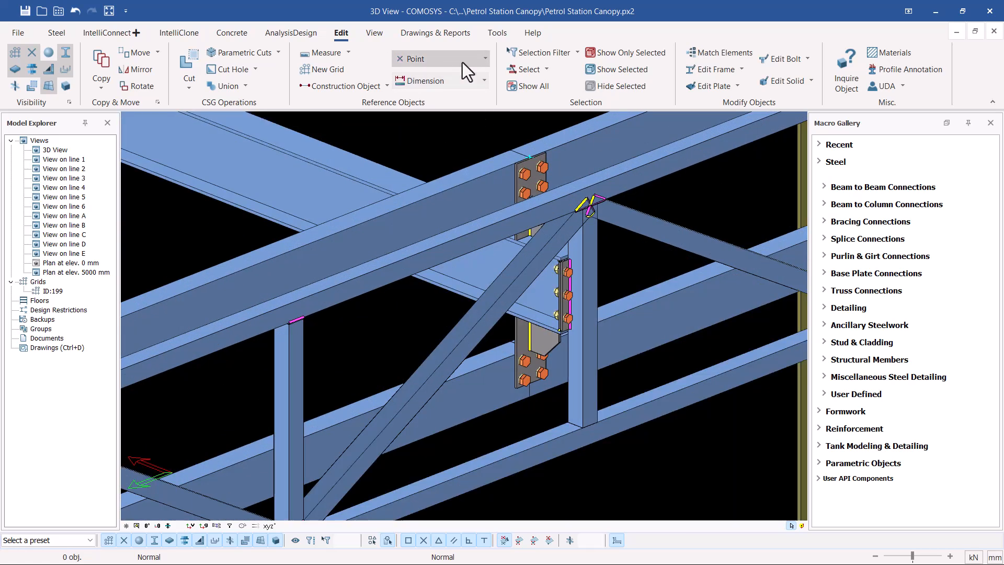
click(463, 62)
click(441, 78)
scroll(487, 250, down, 2)
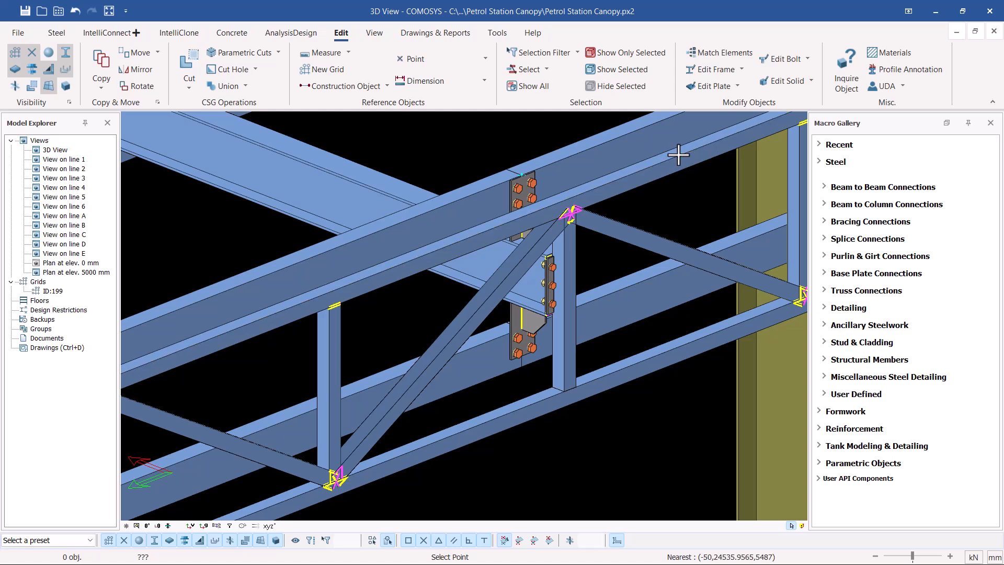
right_click(705, 181)
click(721, 190)
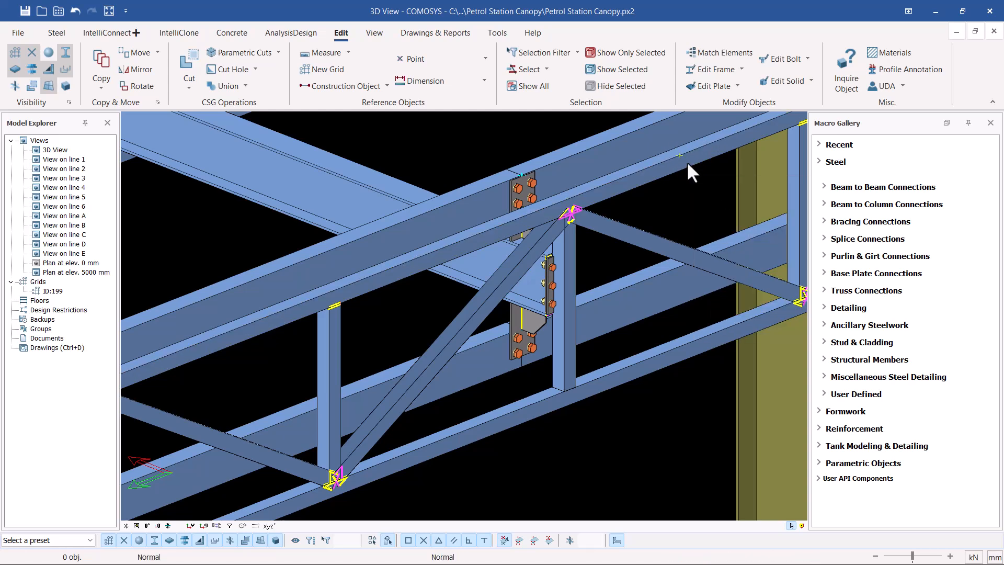
Step: Project the new top chord point onto the diagonal below it as a reference point
scroll(694, 300, up, 4)
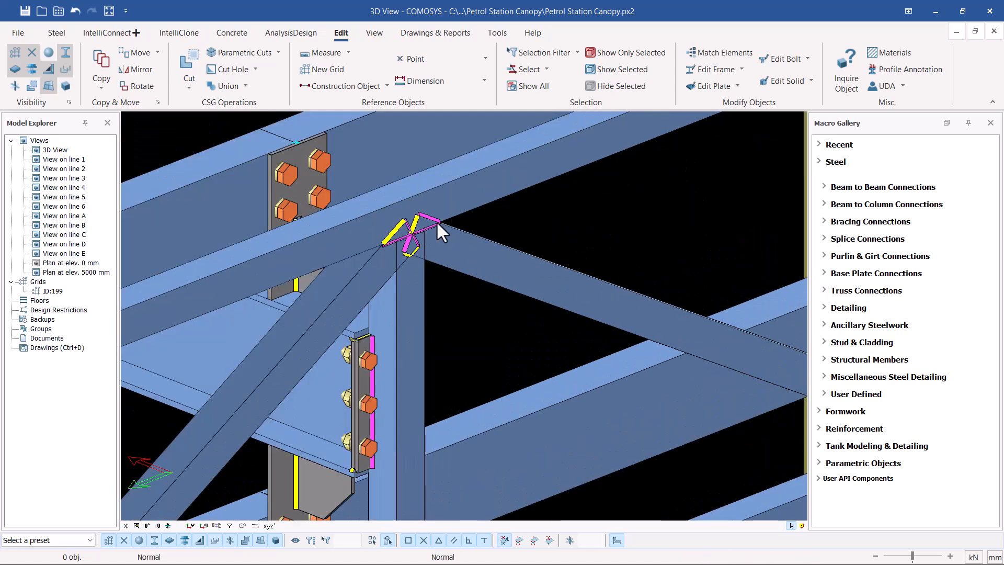
click(429, 218)
middle_drag(429, 219, 345, 228)
scroll(345, 228, down, 2)
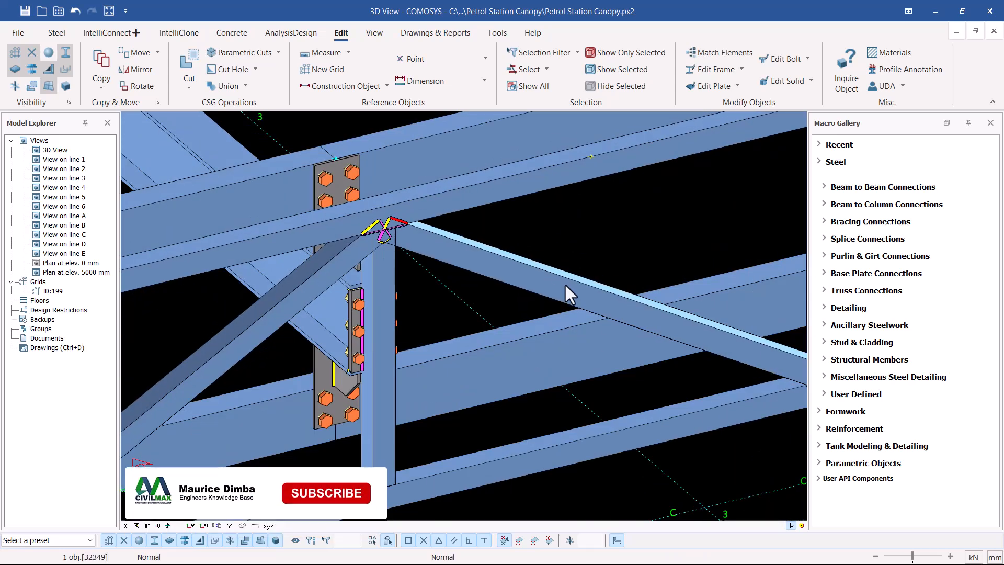
click(463, 59)
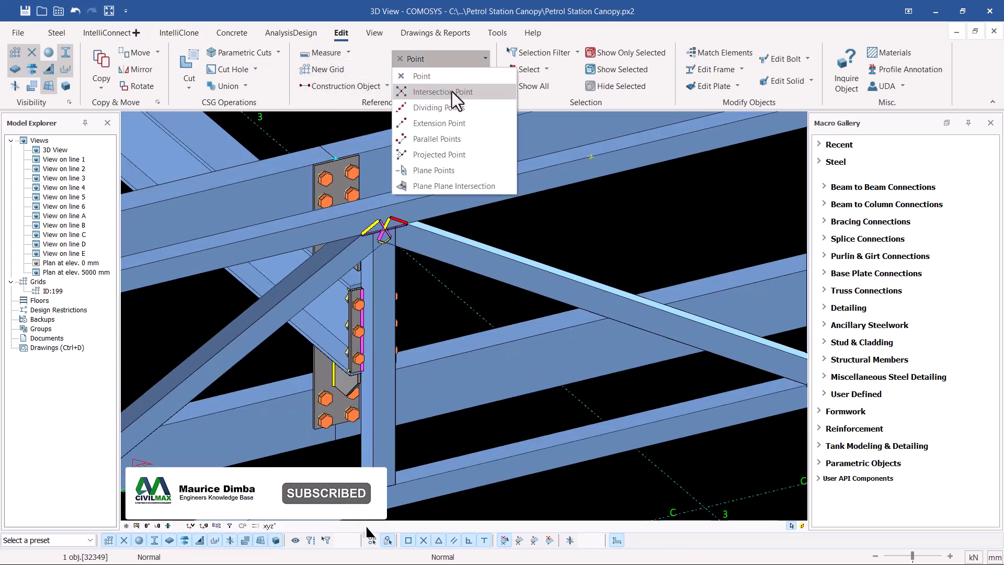
click(425, 155)
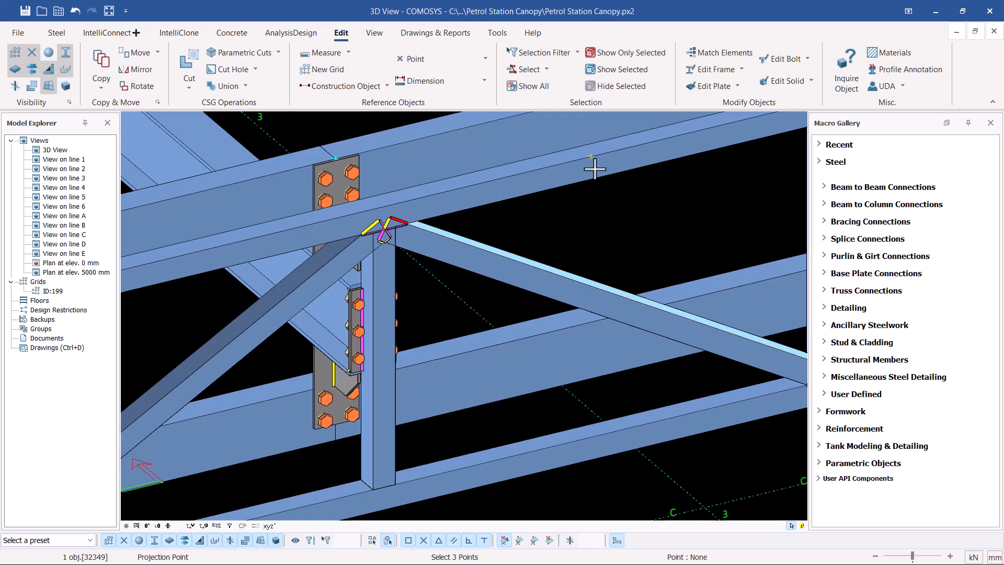
click(591, 155)
right_click(626, 227)
click(651, 233)
Step: Project the same top chord point onto the bottom chord of this bay
scroll(606, 286, down, 3)
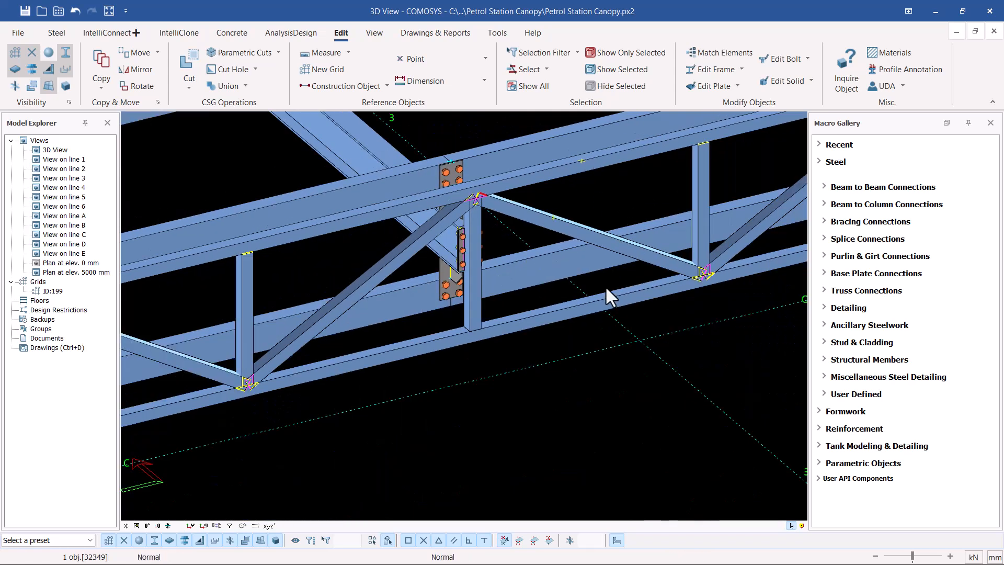
scroll(591, 168, up, 3)
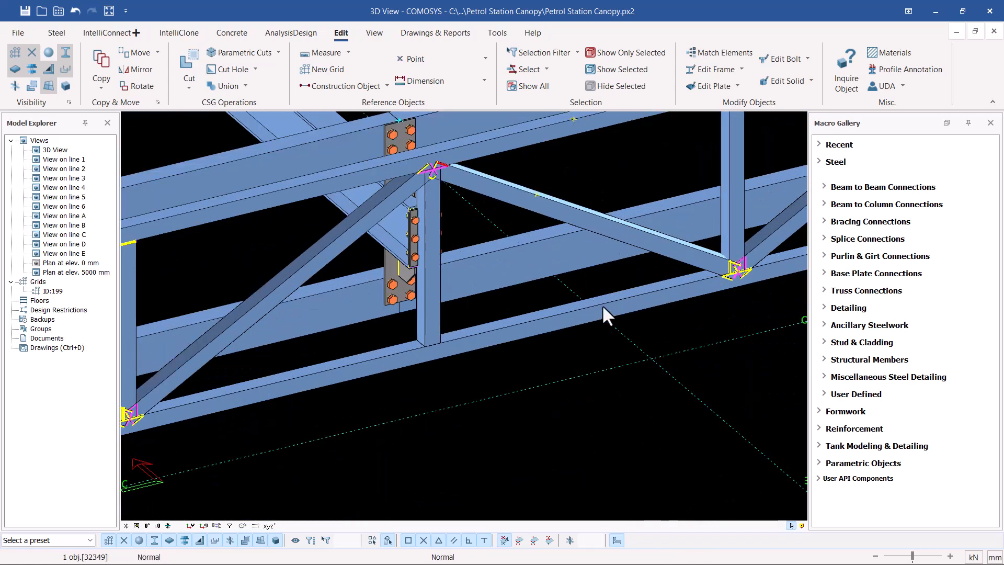
click(475, 60)
click(431, 156)
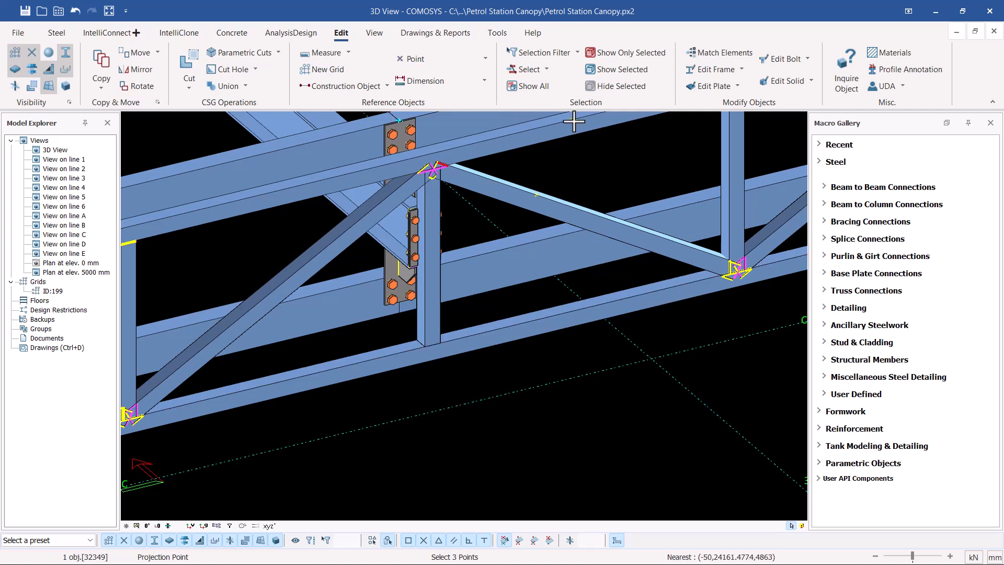
right_click(620, 165)
click(646, 172)
Step: Break the top chord at its reference point past the second rafter with Break Frame
scroll(557, 293, up, 2)
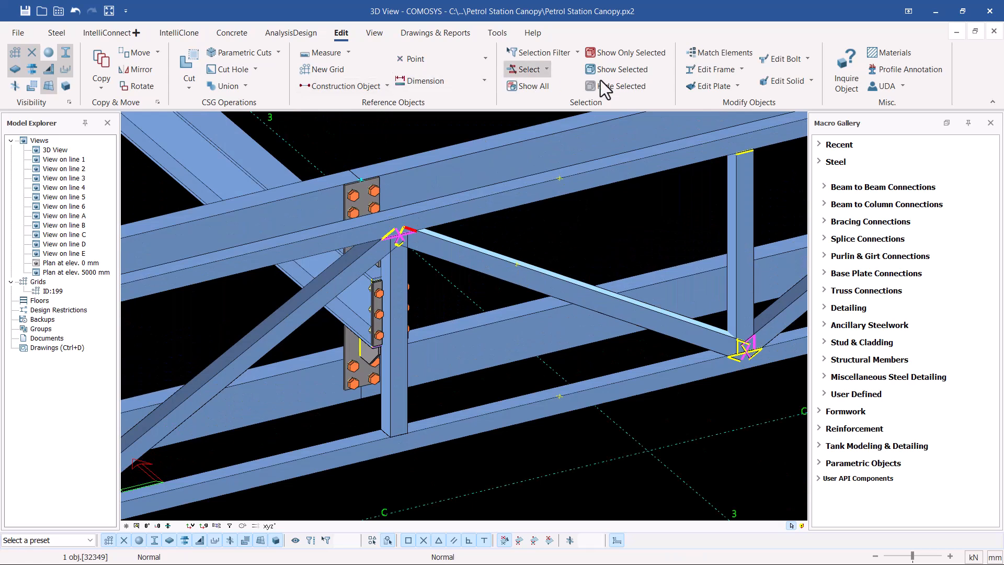
click(737, 73)
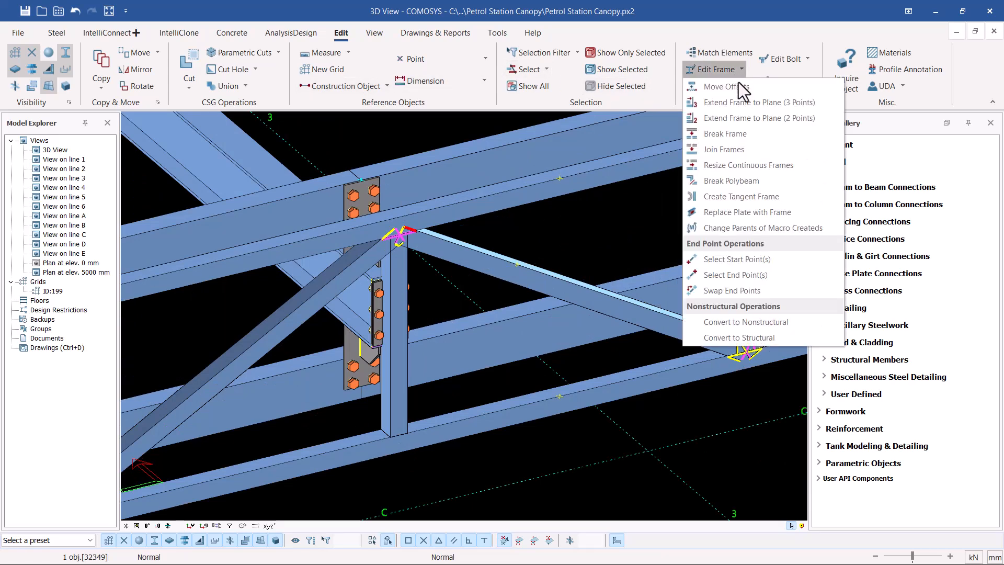
click(734, 134)
scroll(576, 193, up, 5)
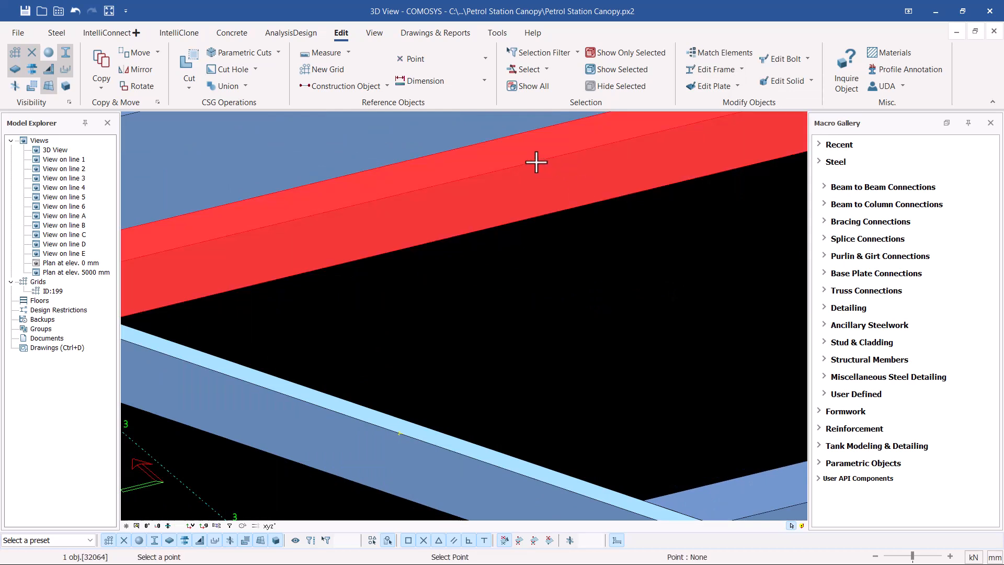
click(536, 162)
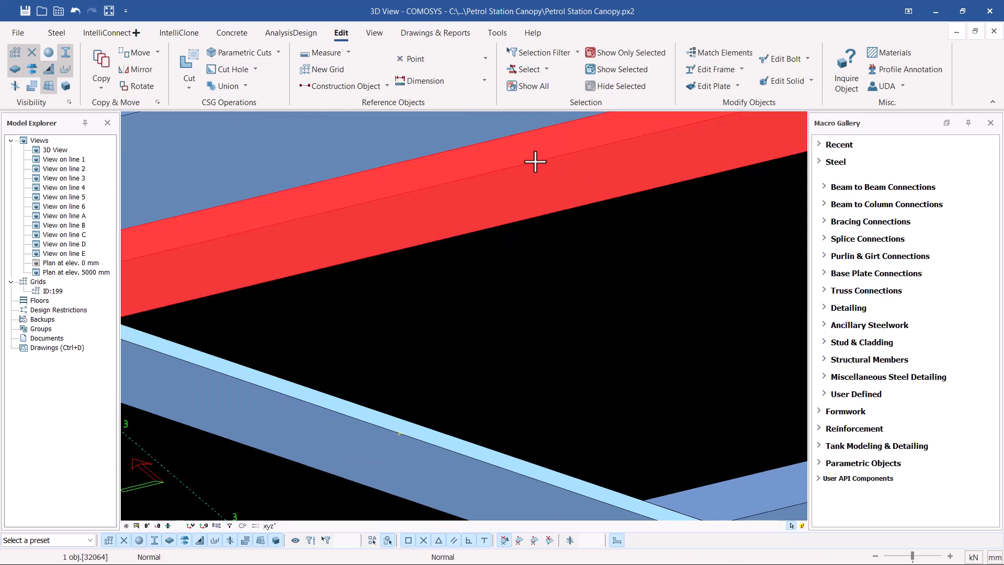
Step: Break the diagonal beside the second rafter connection at its projected reference point
scroll(534, 159, down, 5)
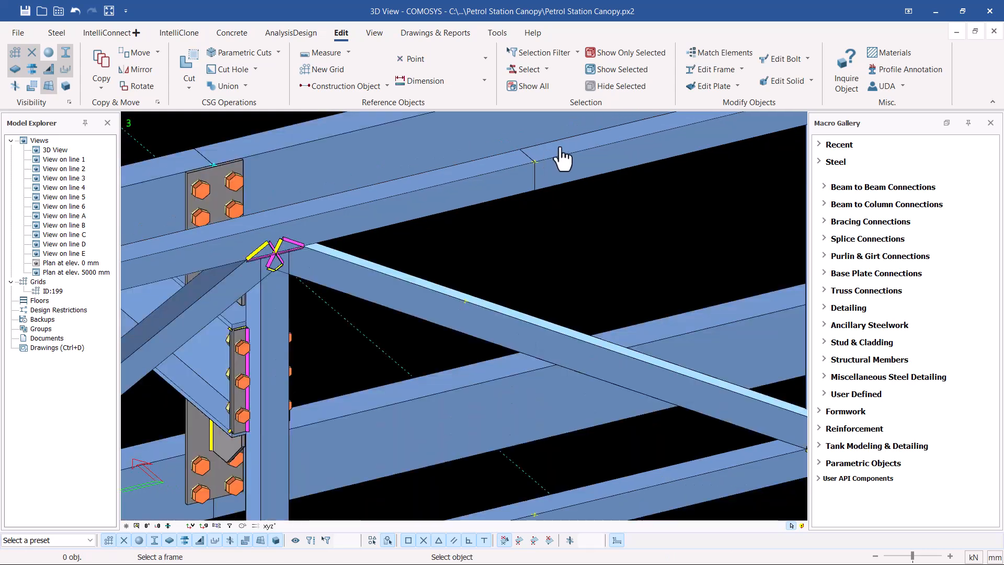
scroll(523, 240, up, 5)
click(503, 244)
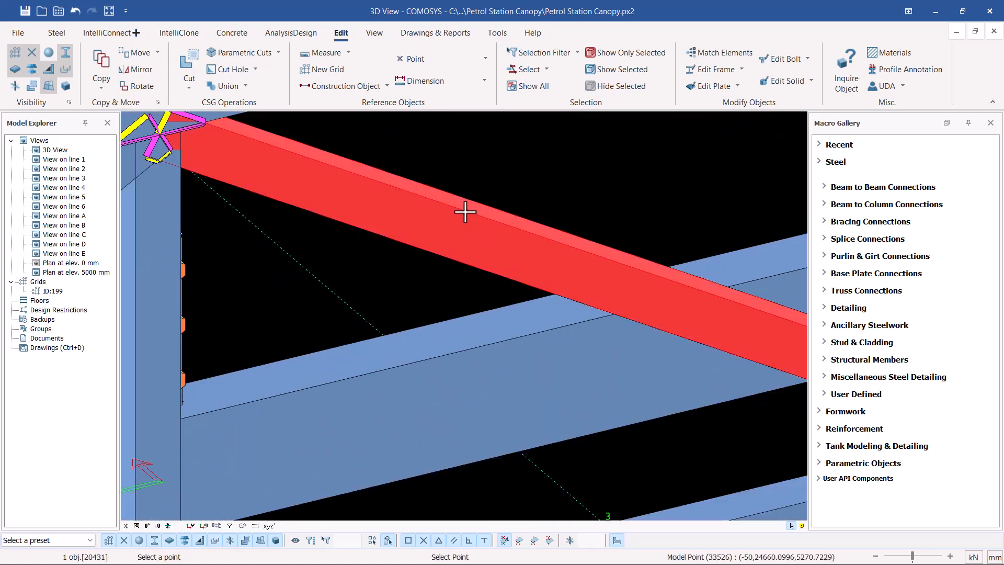
click(464, 212)
Step: Break the bottom chord at its projected point in the second rafter's bay and end the Break Frame command
scroll(523, 230, down, 4)
scroll(552, 276, up, 4)
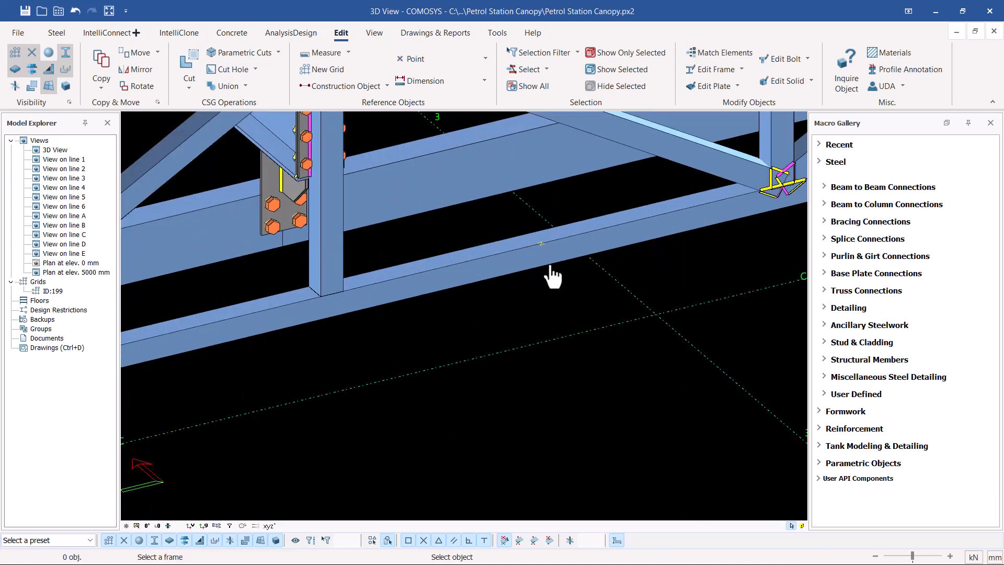
scroll(553, 277, up, 3)
click(555, 255)
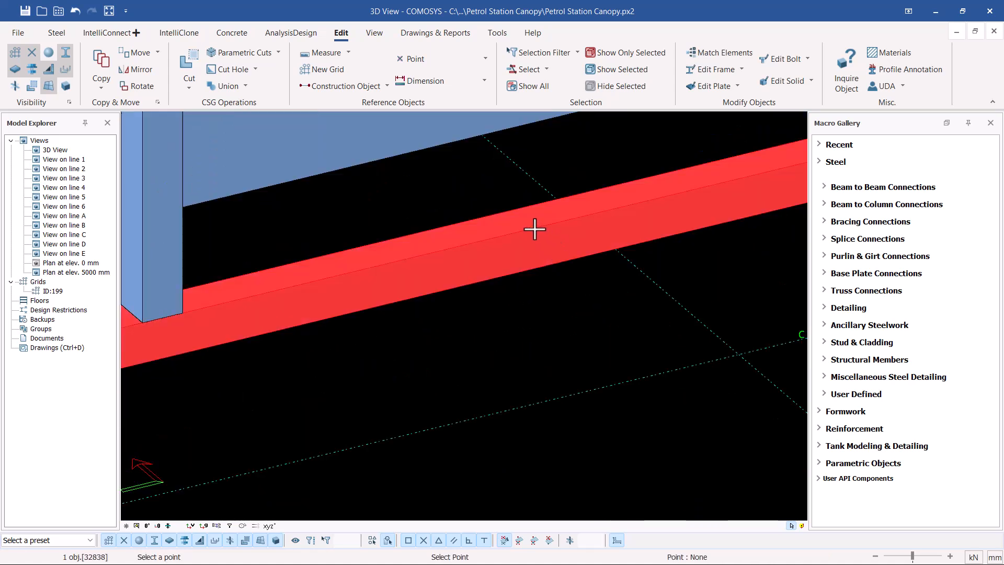
key(Escape)
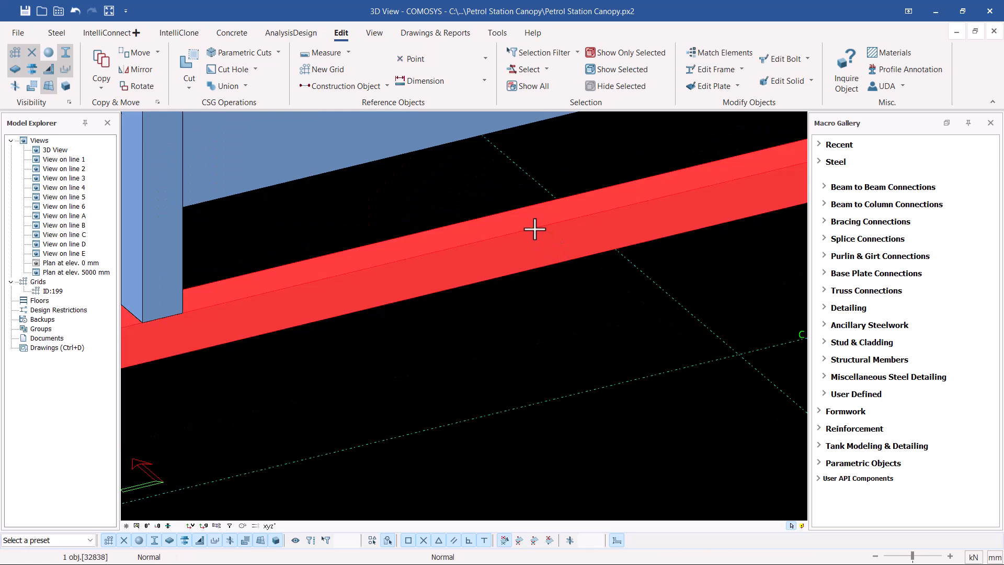
key(Escape)
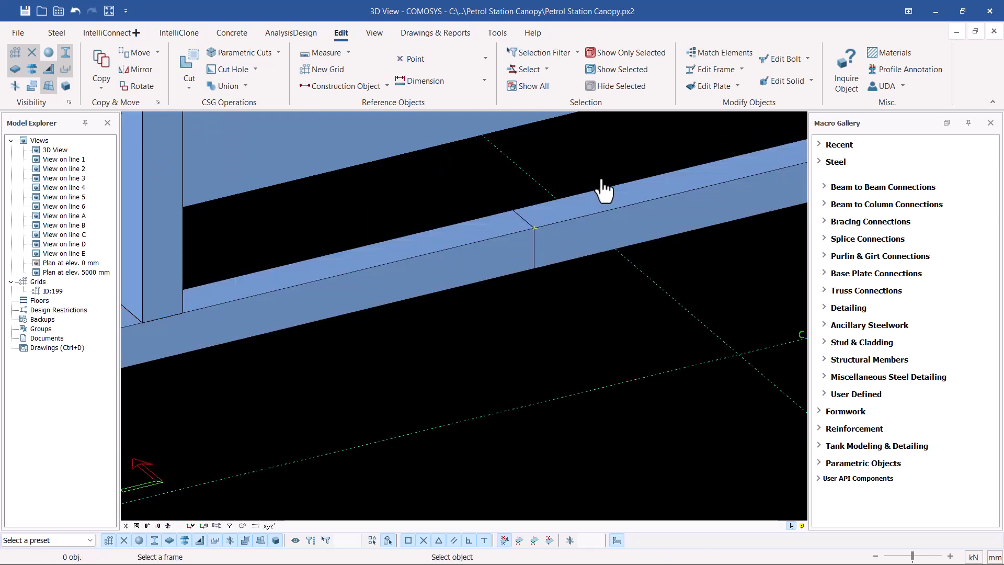
scroll(675, 247, down, 3)
scroll(676, 247, down, 3)
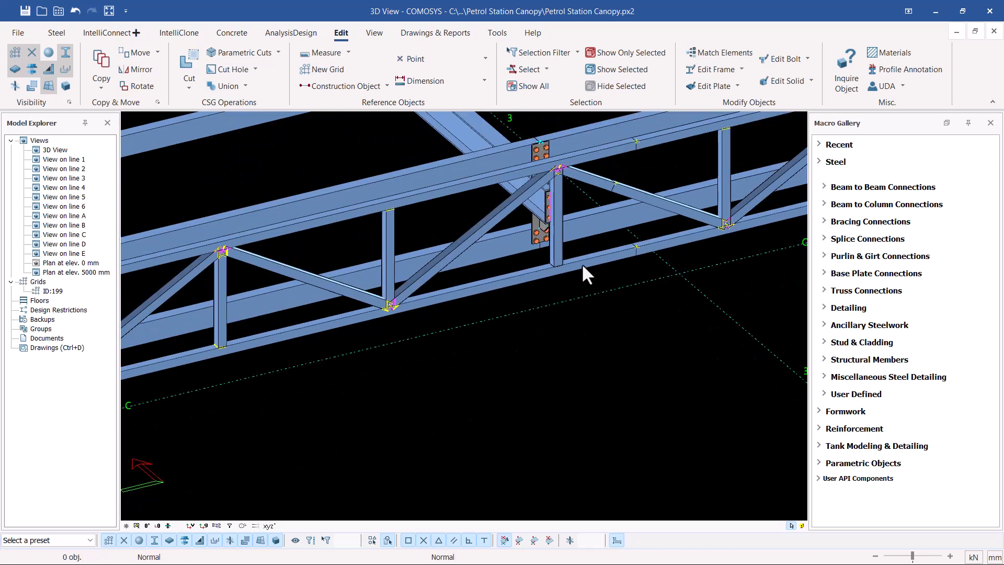
Step: Select the assembly containing the bottom chord beside the second rafter connection to check the truss segment's extent
click(581, 263)
right_click(582, 262)
click(625, 322)
scroll(654, 229, down, 3)
scroll(418, 256, up, 3)
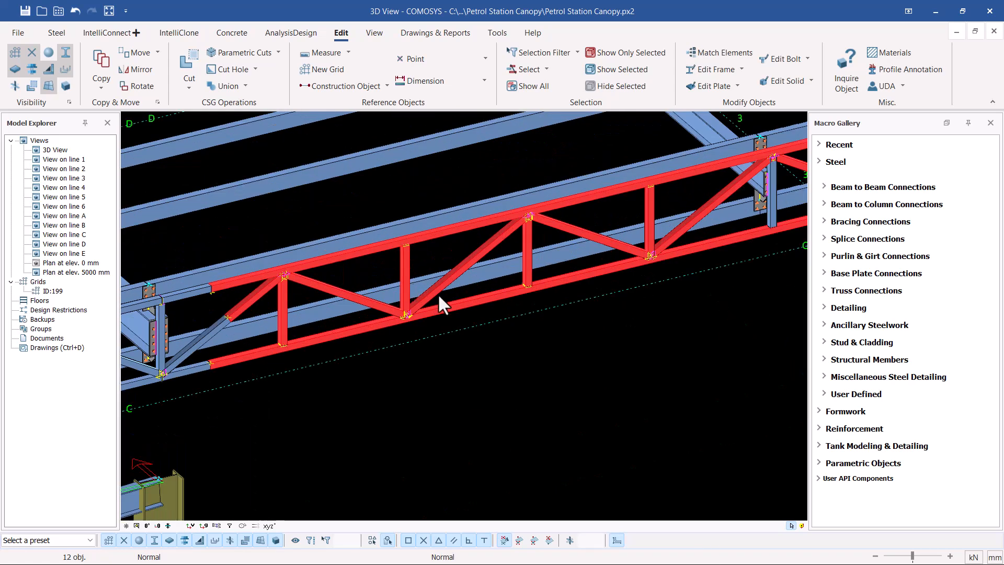
scroll(244, 289, down, 3)
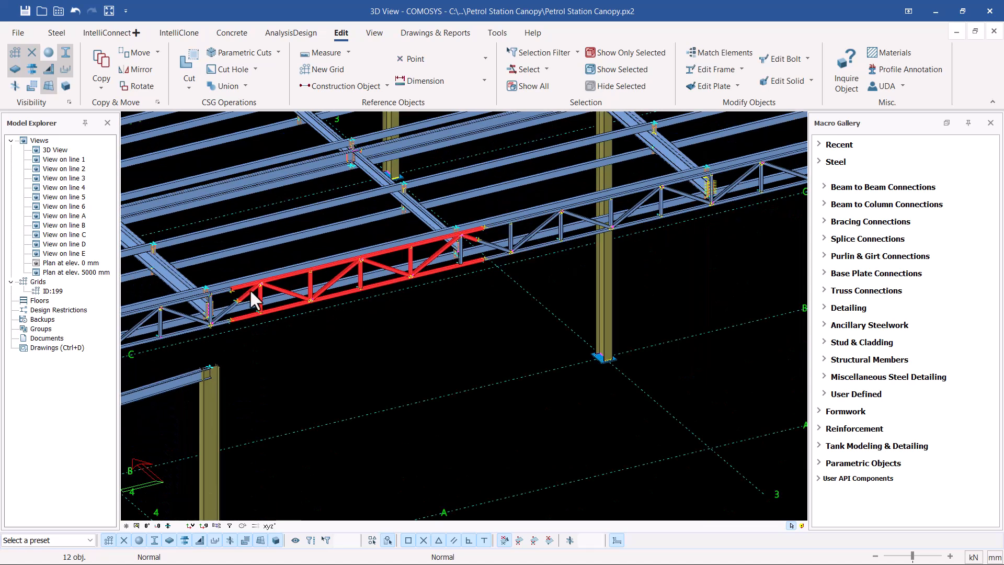
Step: Place a reference point on the truss top chord just past the third rafter connection
scroll(591, 228, up, 1)
scroll(648, 190, up, 2)
scroll(504, 227, up, 4)
scroll(460, 211, up, 2)
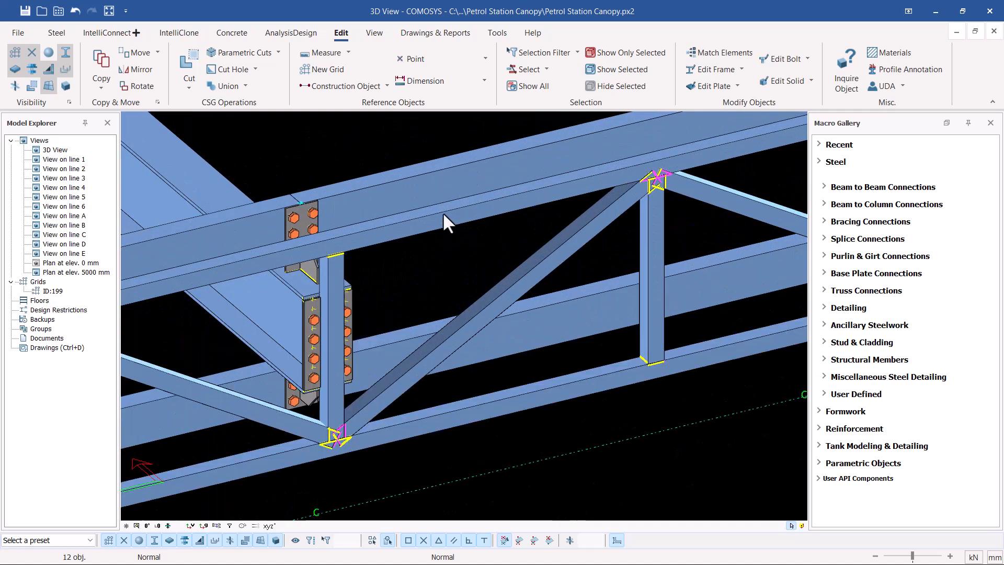
click(476, 60)
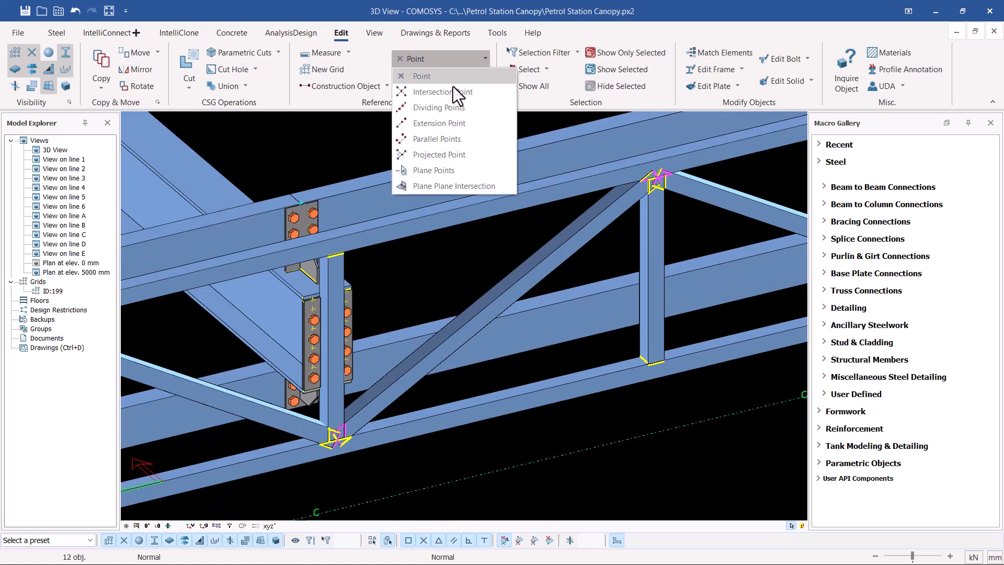
click(427, 82)
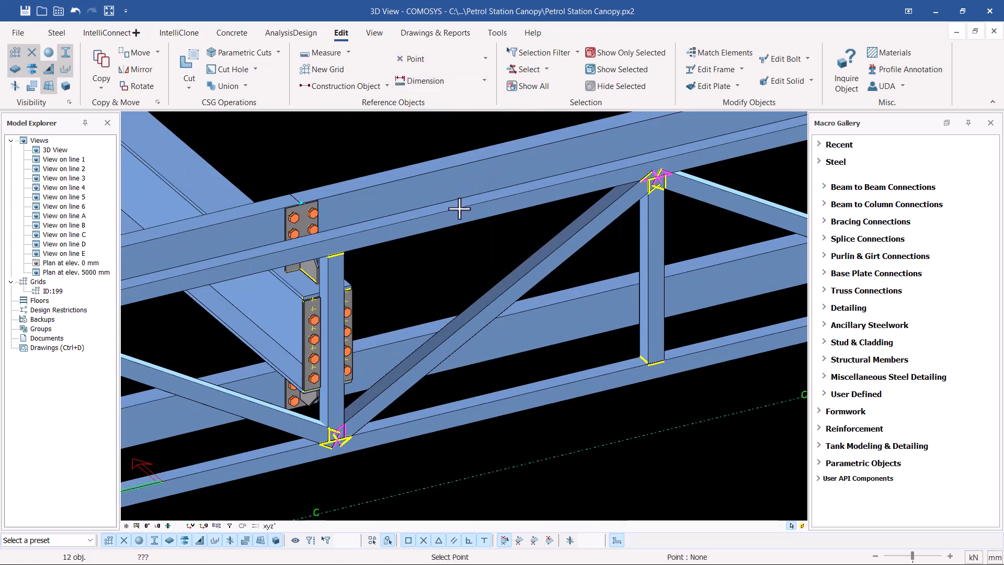
scroll(425, 218, up, 2)
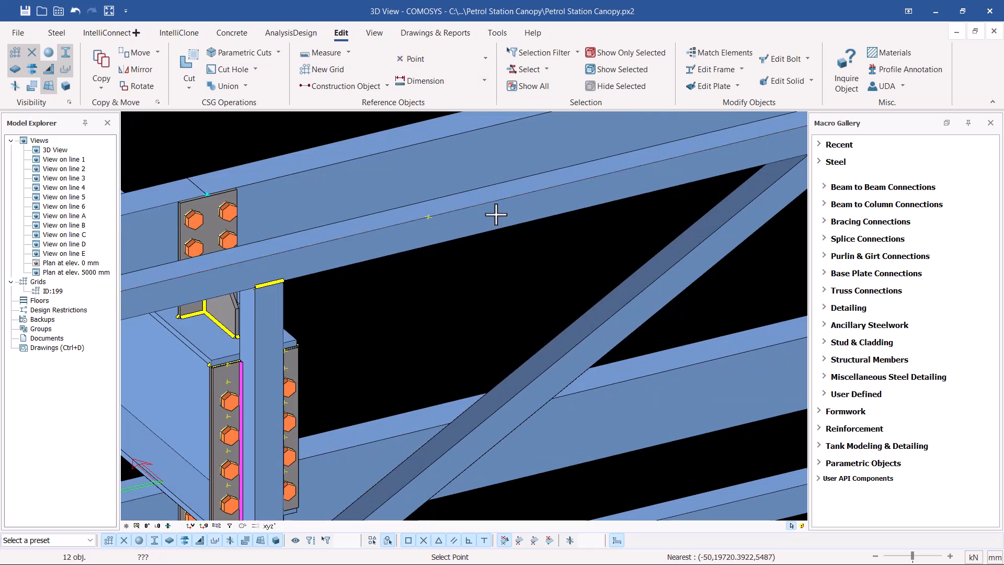
scroll(487, 225, down, 3)
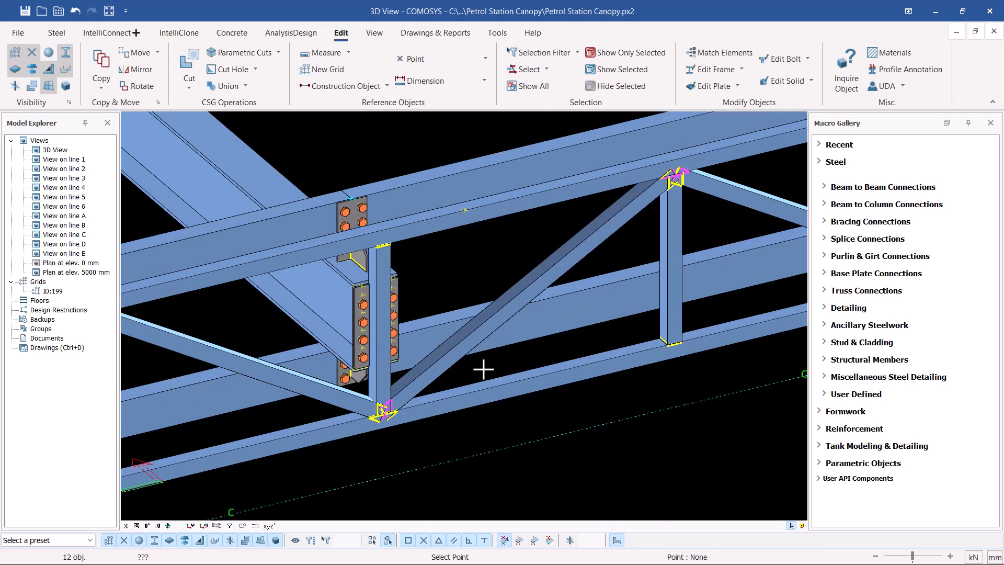
Step: Place reference points near both ends of the diagonal beside the third rafter connection and end the Point command
scroll(486, 334, up, 2)
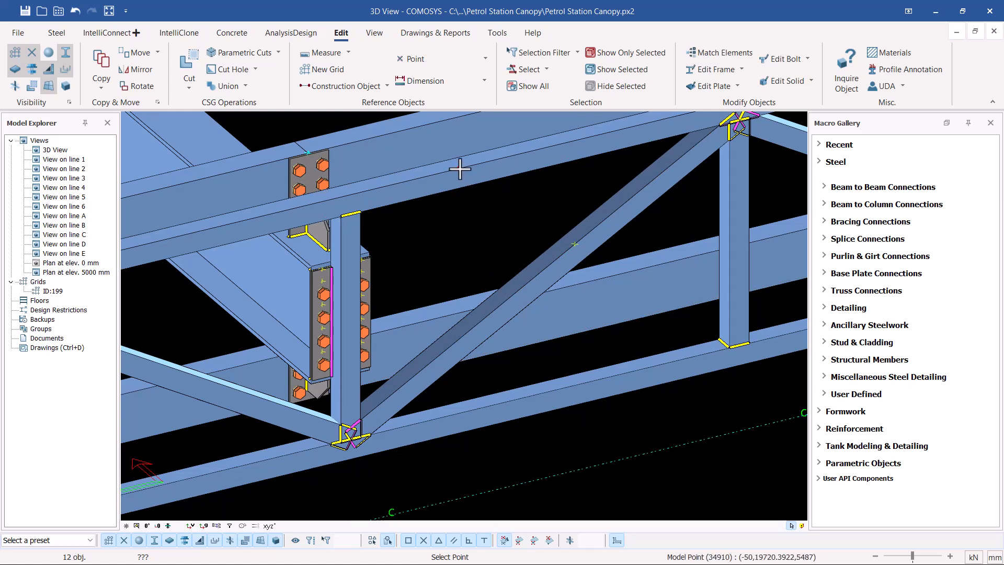
click(399, 388)
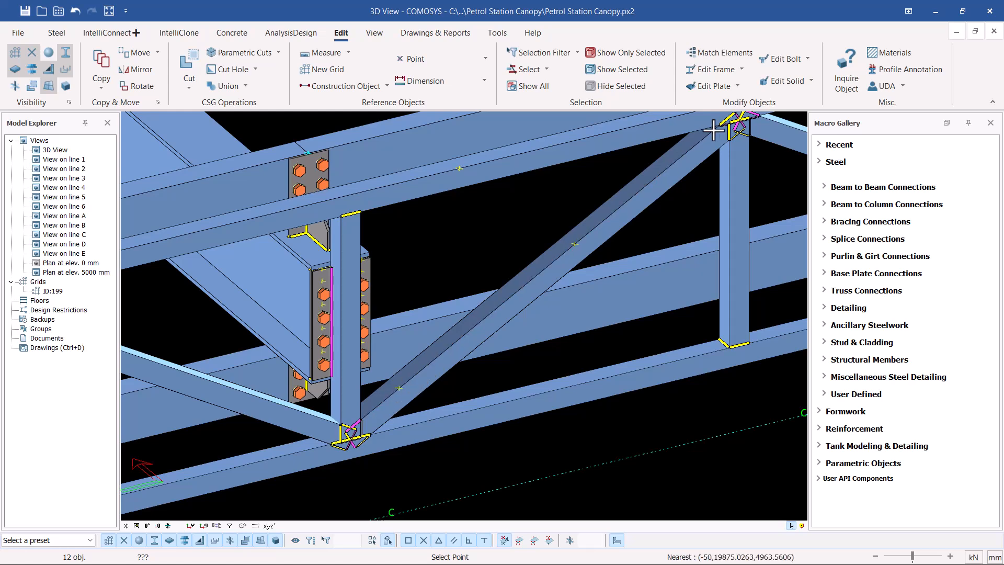
click(682, 155)
click(460, 168)
right_click(527, 197)
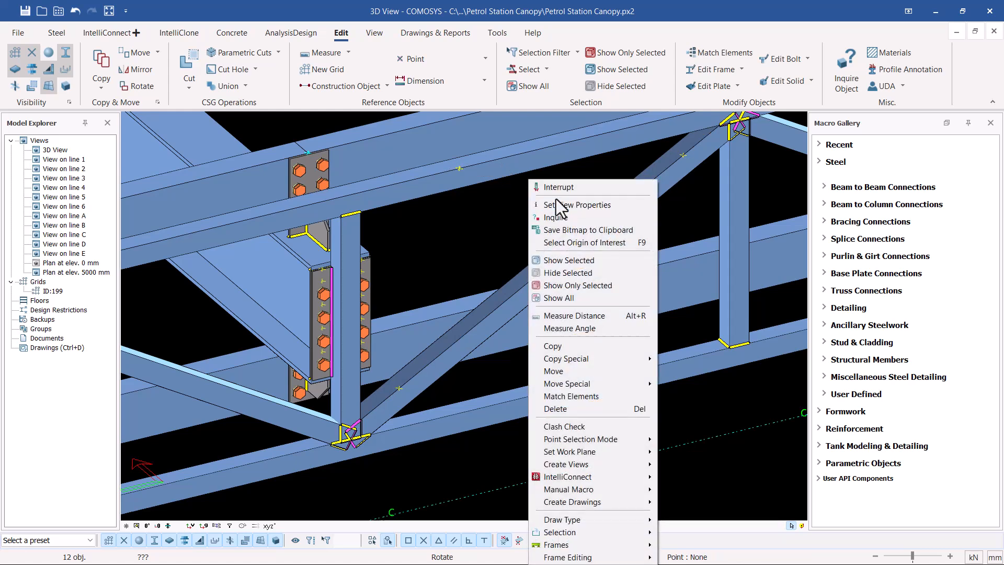
click(569, 188)
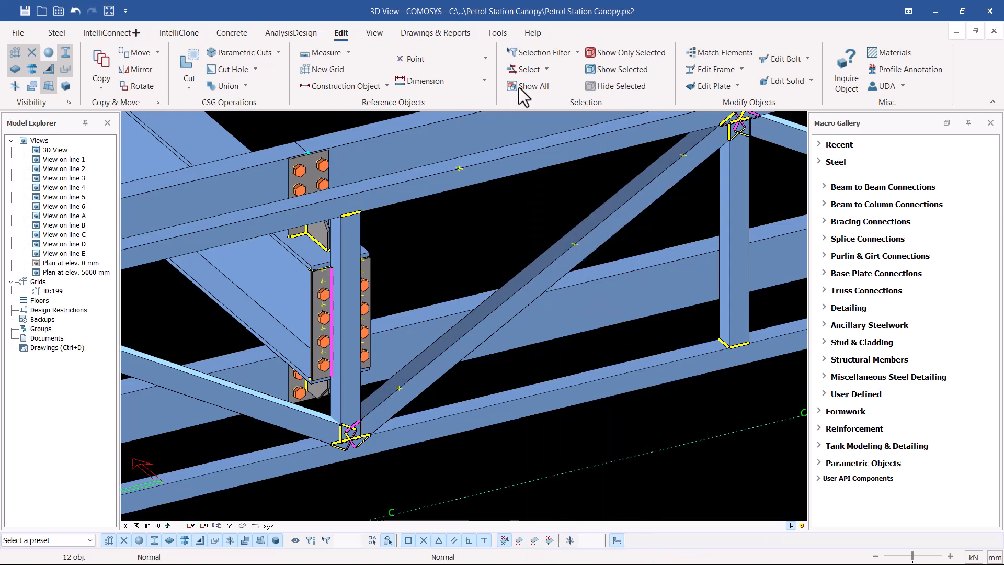
Step: Project the top chord reference point onto the bottom chord in the third rafter's bay
click(469, 60)
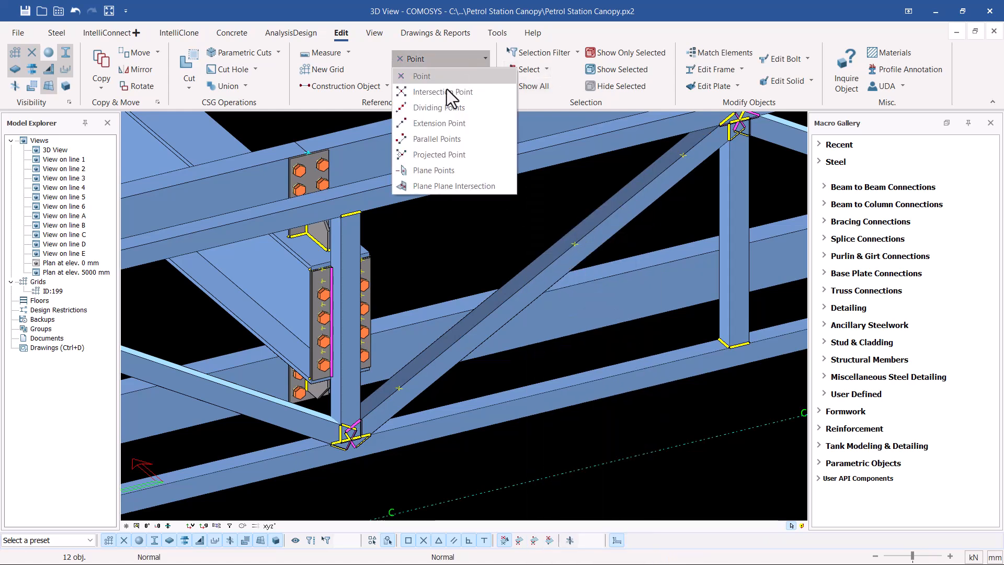
click(435, 154)
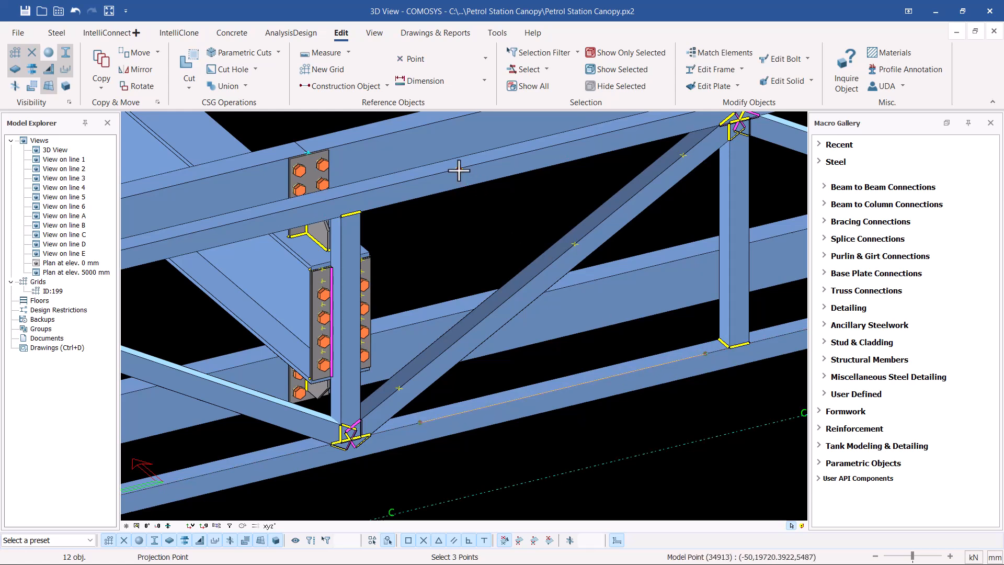
right_click(648, 217)
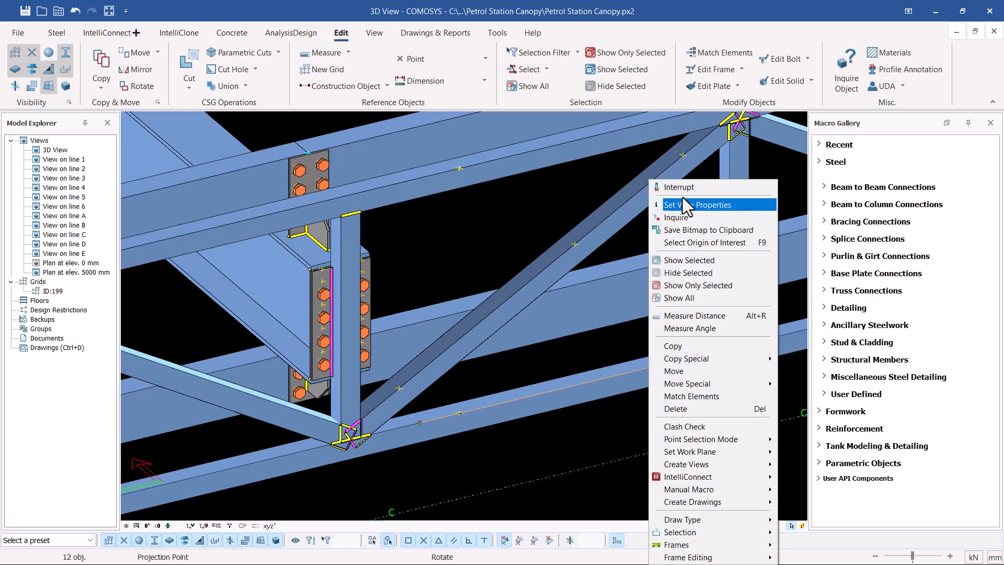
click(683, 188)
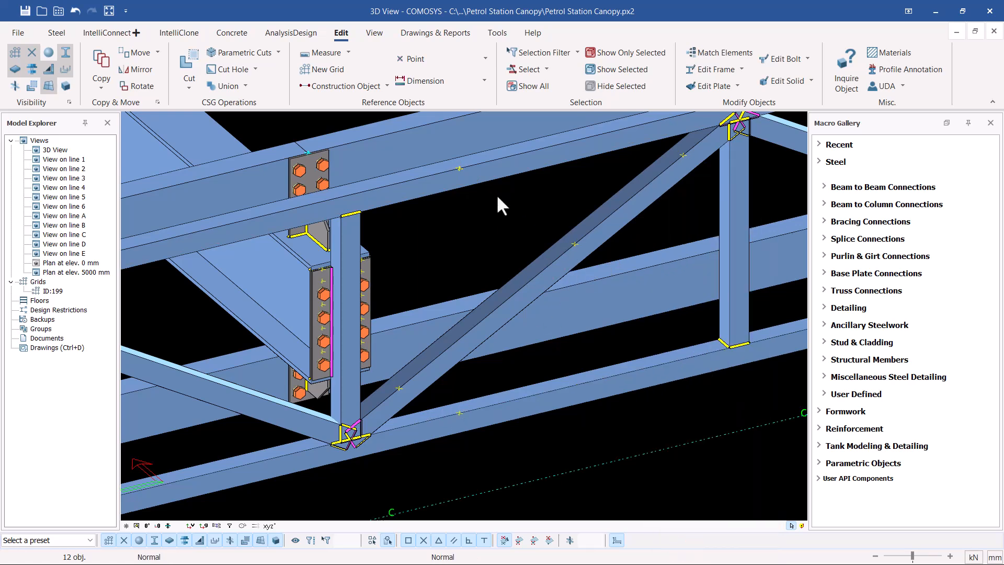
Step: Break the top chord at its reference point past the third rafter with Break Frame
click(742, 70)
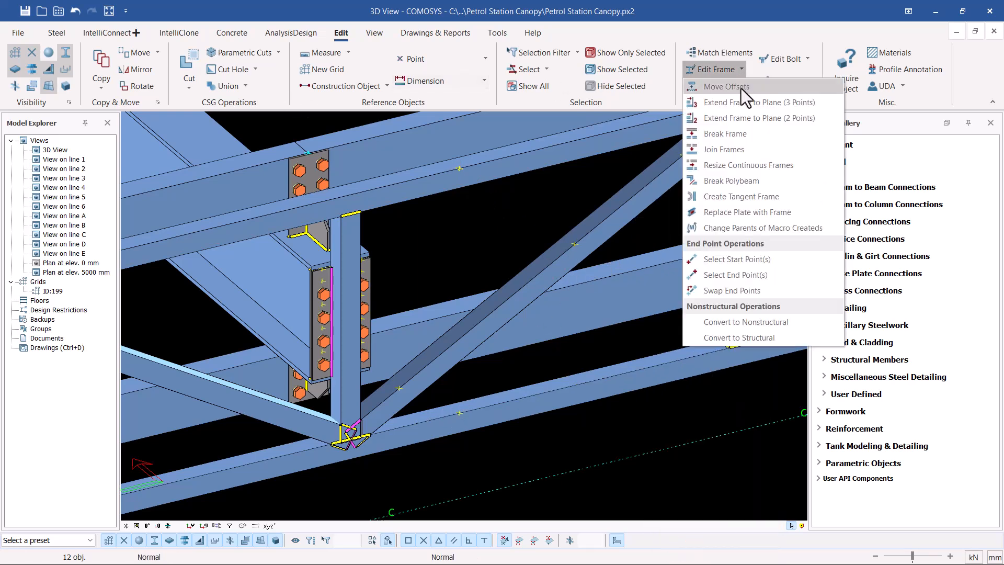
click(737, 137)
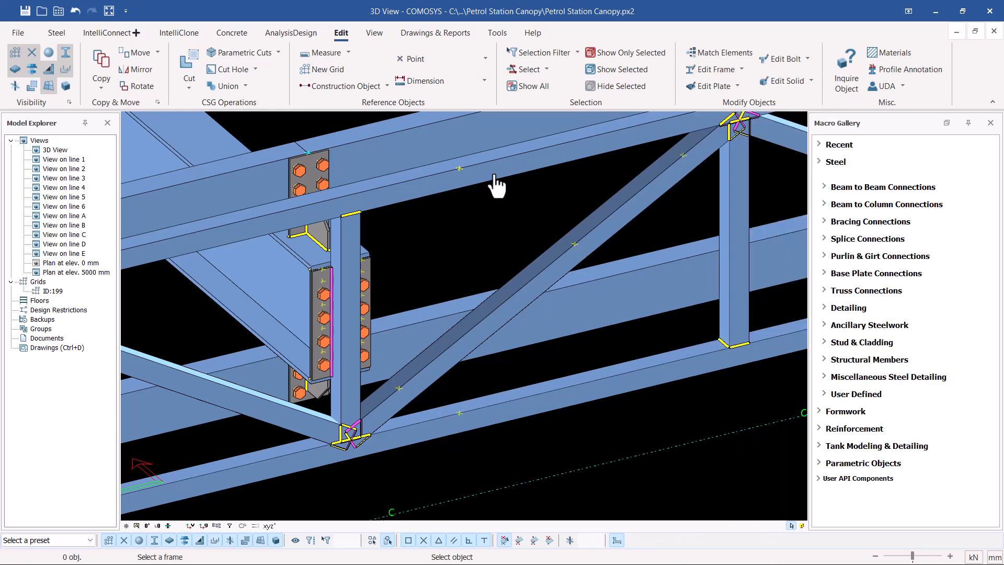
click(492, 174)
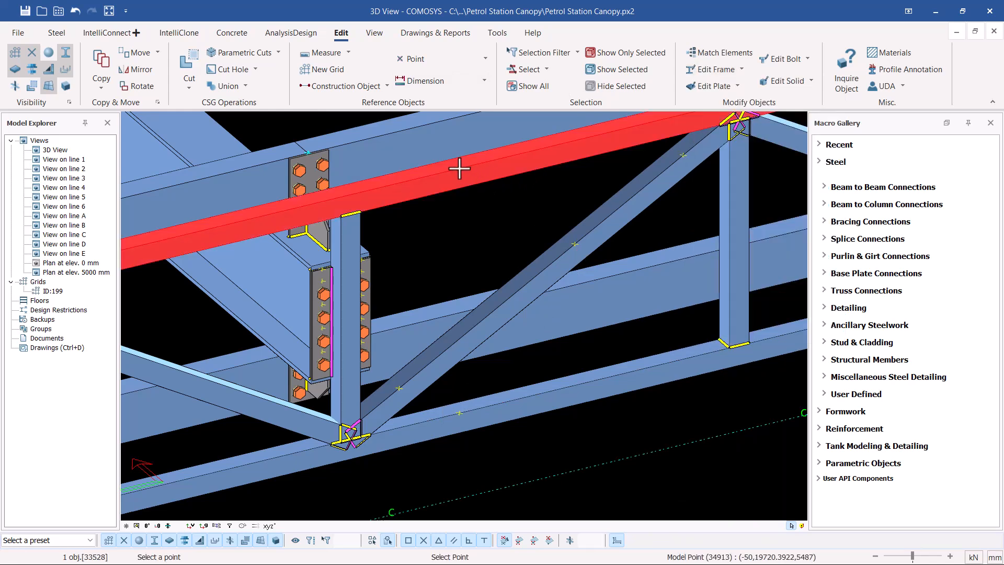
click(459, 168)
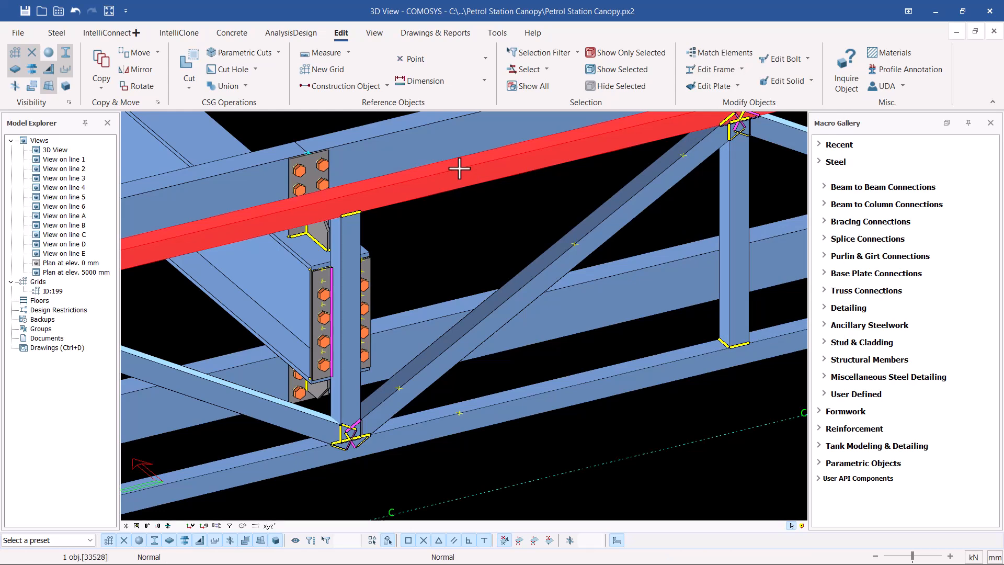
Step: Break the diagonal and the bottom chord at their reference points beside the third rafter connection
click(591, 242)
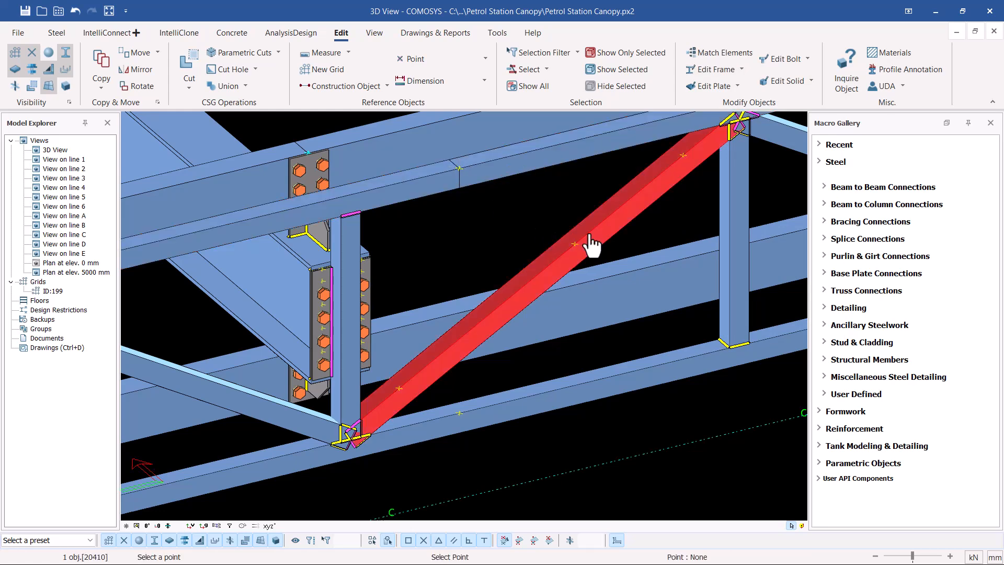
click(575, 244)
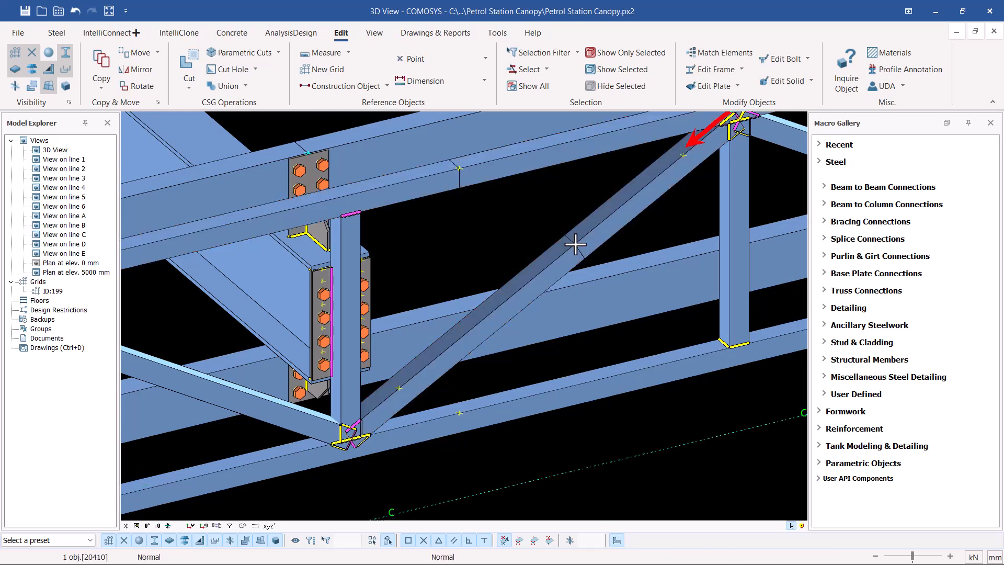
click(474, 421)
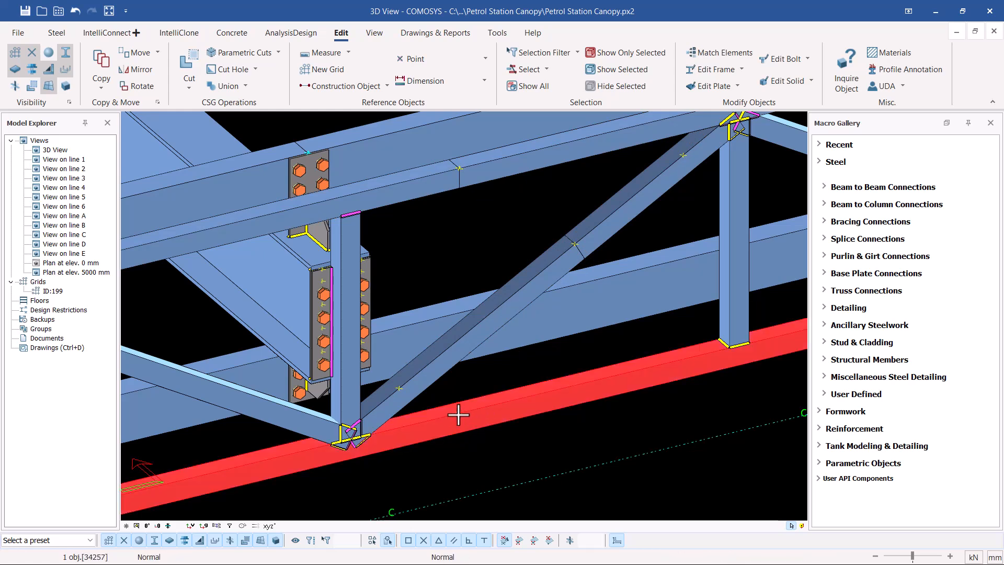
click(458, 415)
scroll(458, 415, down, 10)
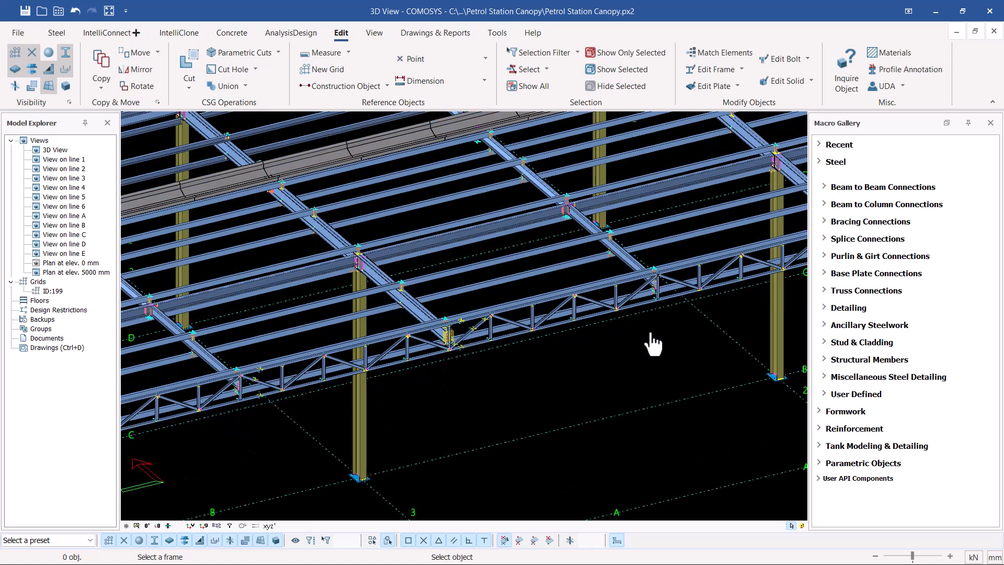
scroll(537, 328, up, 6)
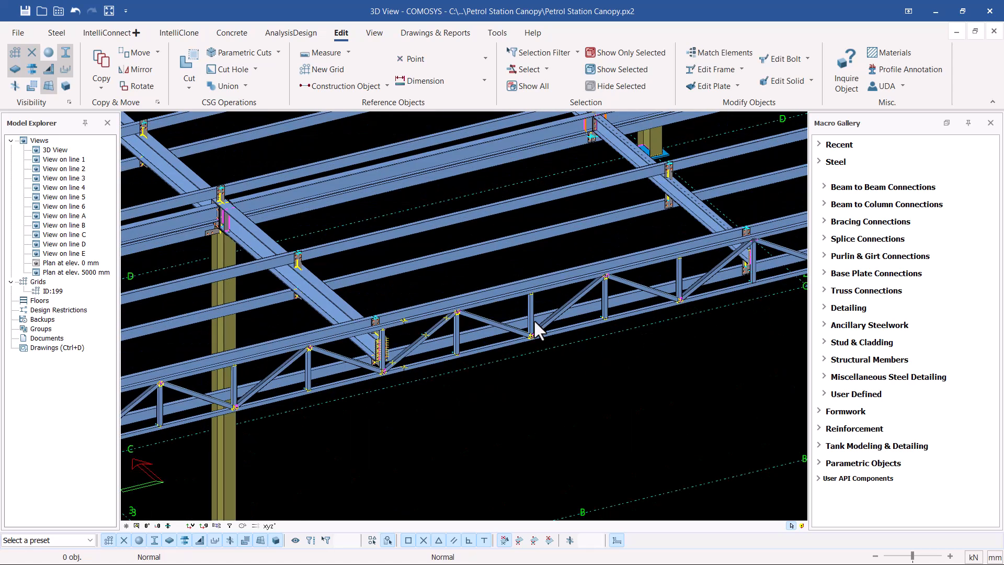
Step: Select the bottom chord segment before the third rafter's break and its whole assembly to check the truss split
scroll(424, 362, up, 3)
click(411, 369)
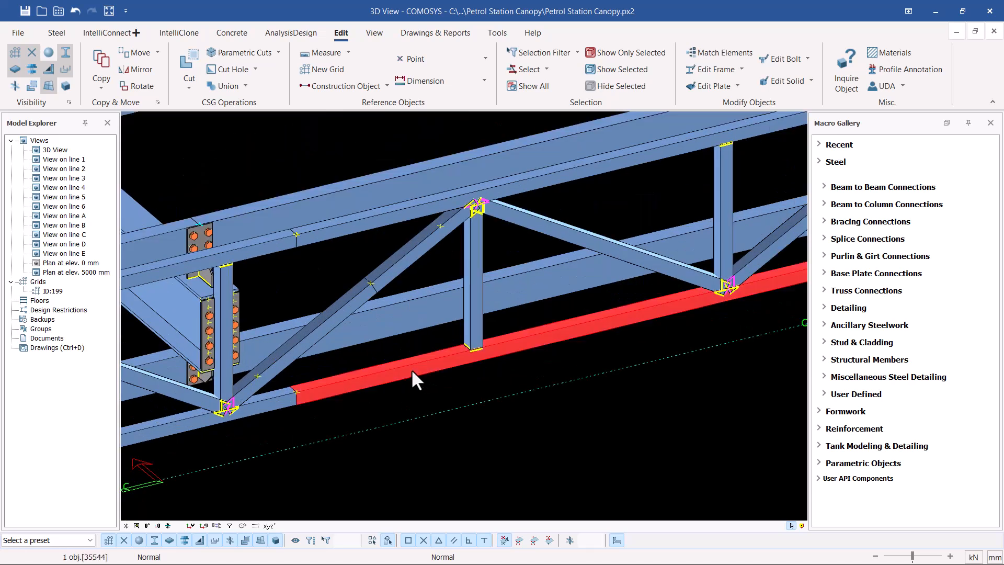
scroll(415, 368, down, 3)
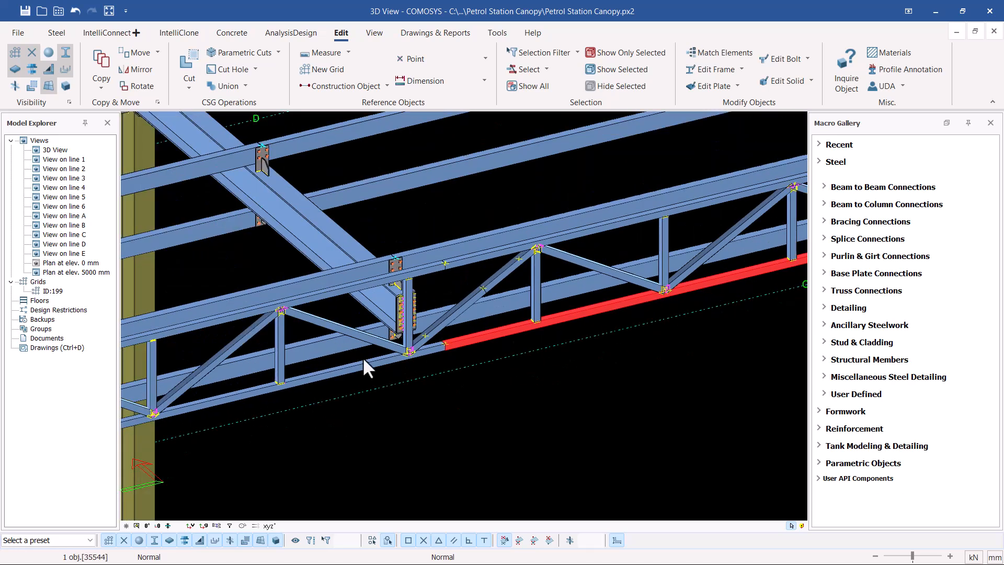
click(343, 368)
right_click(343, 368)
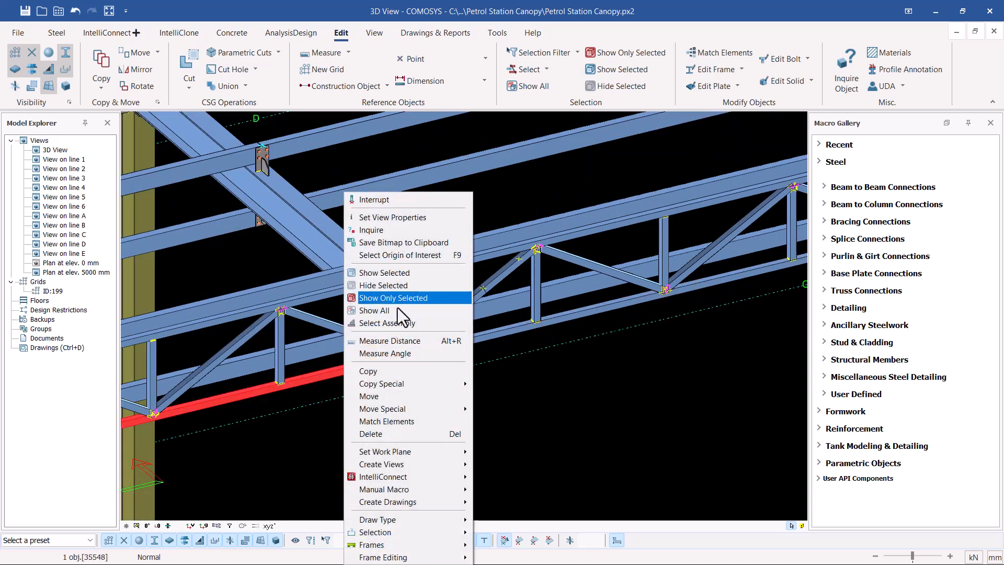
click(387, 323)
scroll(642, 260, down, 3)
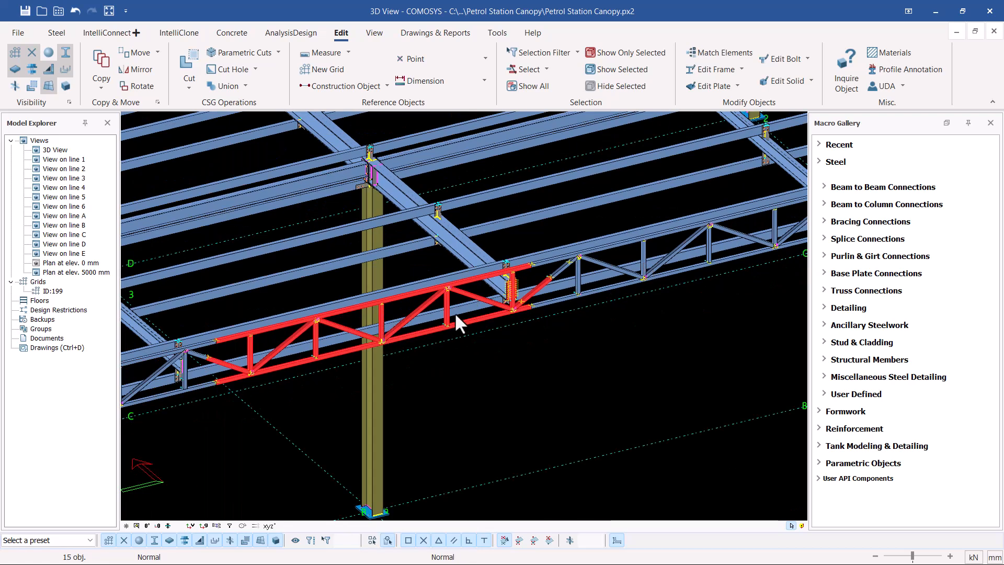
scroll(230, 322, down, 2)
scroll(365, 325, up, 5)
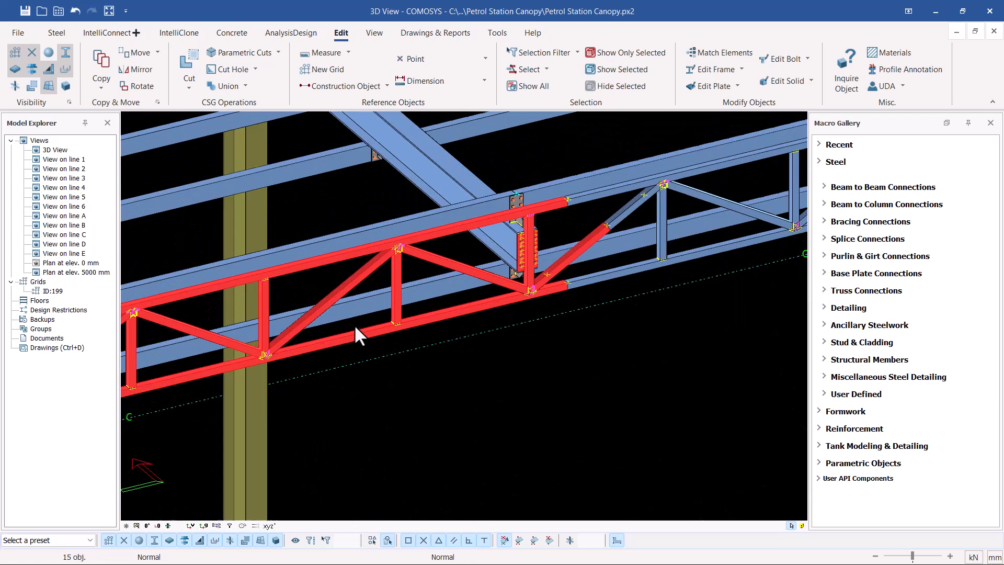
scroll(165, 322, down, 2)
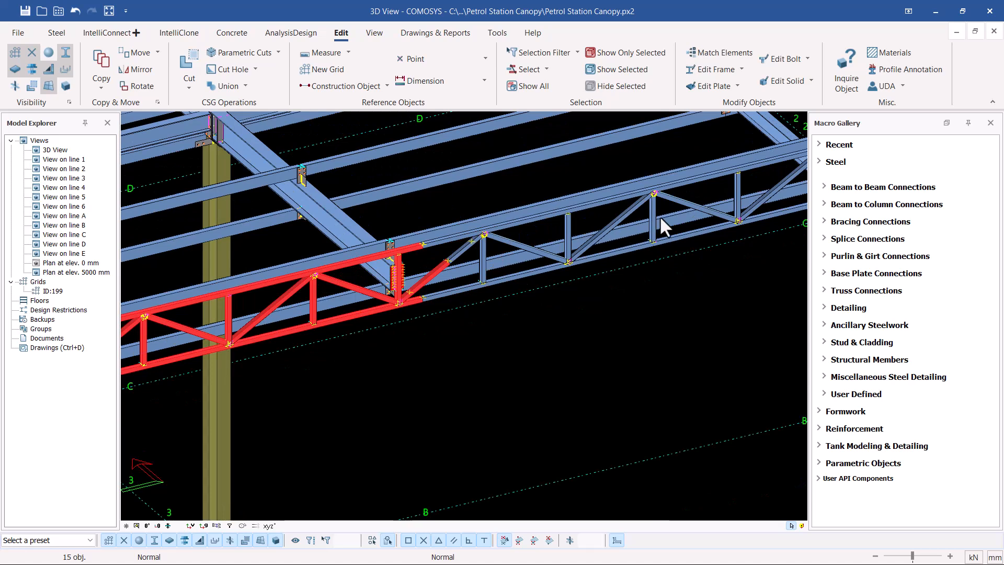
Step: Place a reference point on the top chord just past the rafter connection at grid line 2
scroll(295, 316, down, 2)
scroll(709, 234, up, 8)
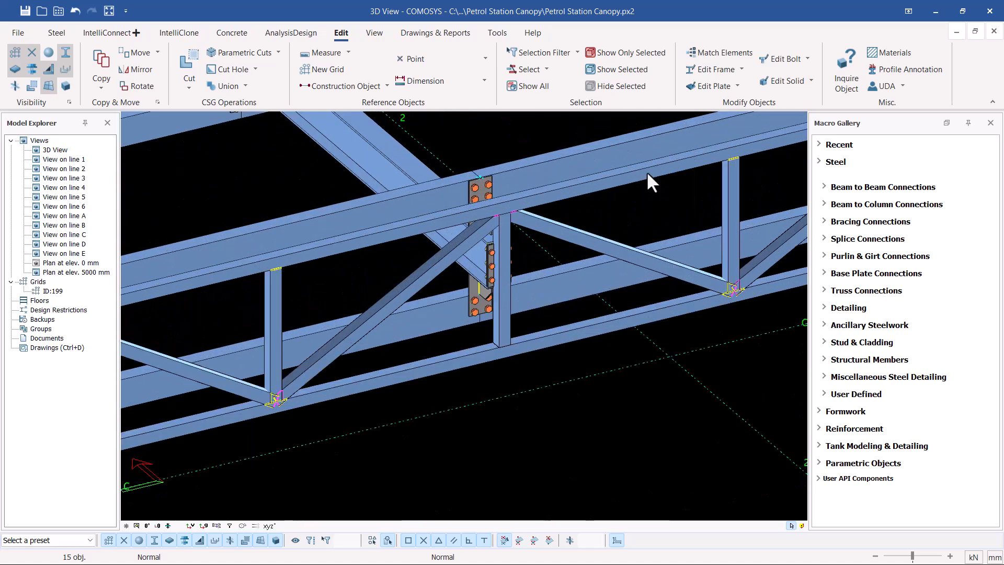
click(482, 62)
click(461, 77)
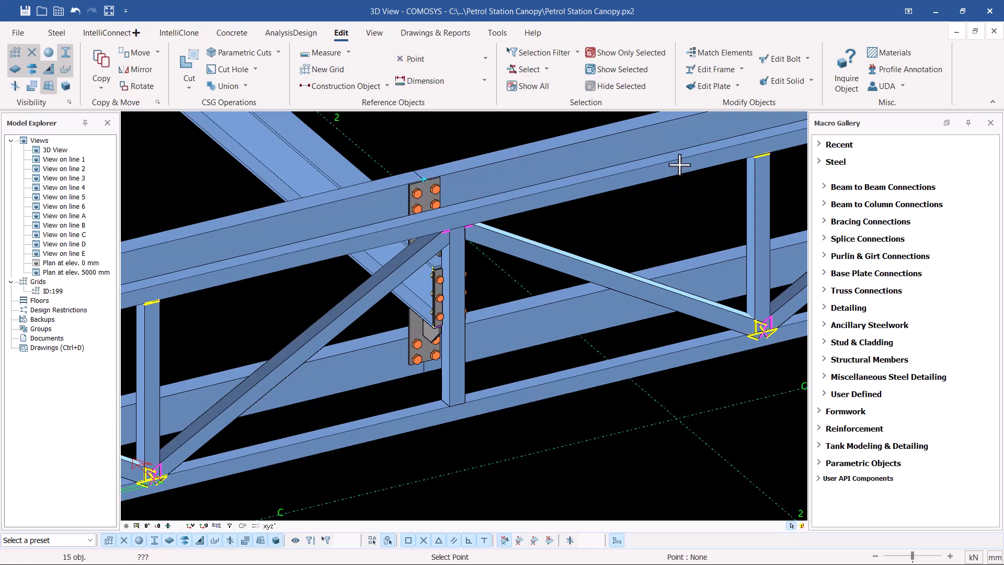
scroll(601, 166, up, 3)
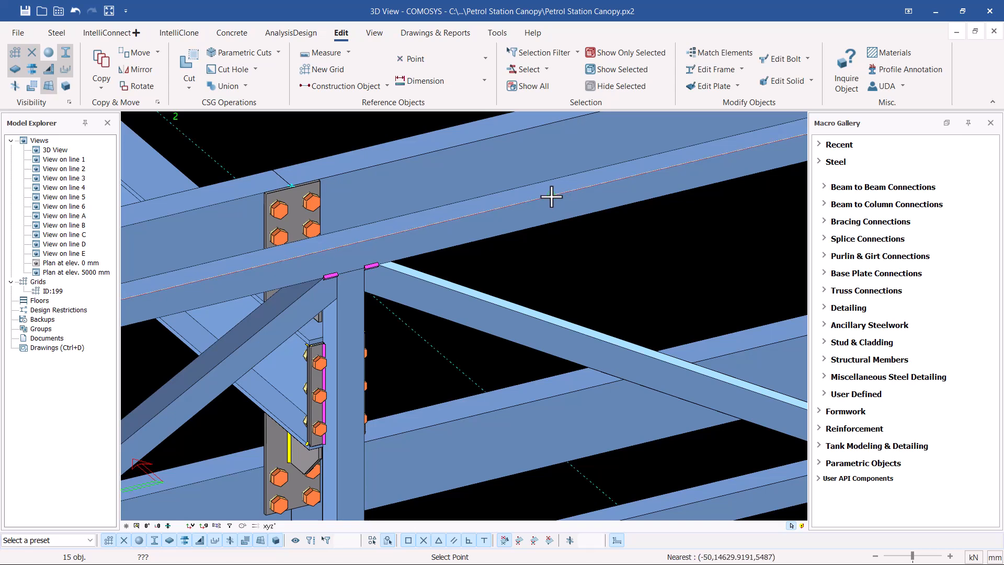
scroll(553, 195, down, 2)
scroll(465, 240, up, 2)
Step: Place reference points near both ends of the diagonal beside the rafter connection at grid line 2
scroll(466, 240, up, 1)
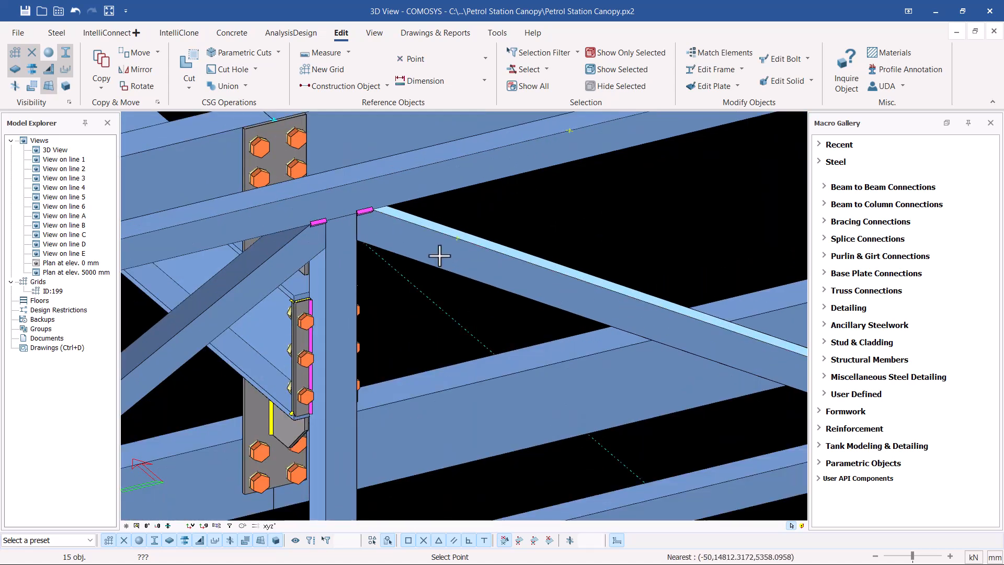
scroll(673, 298, down, 2)
scroll(633, 318, up, 3)
scroll(629, 321, down, 3)
middle_drag(650, 329, 542, 252)
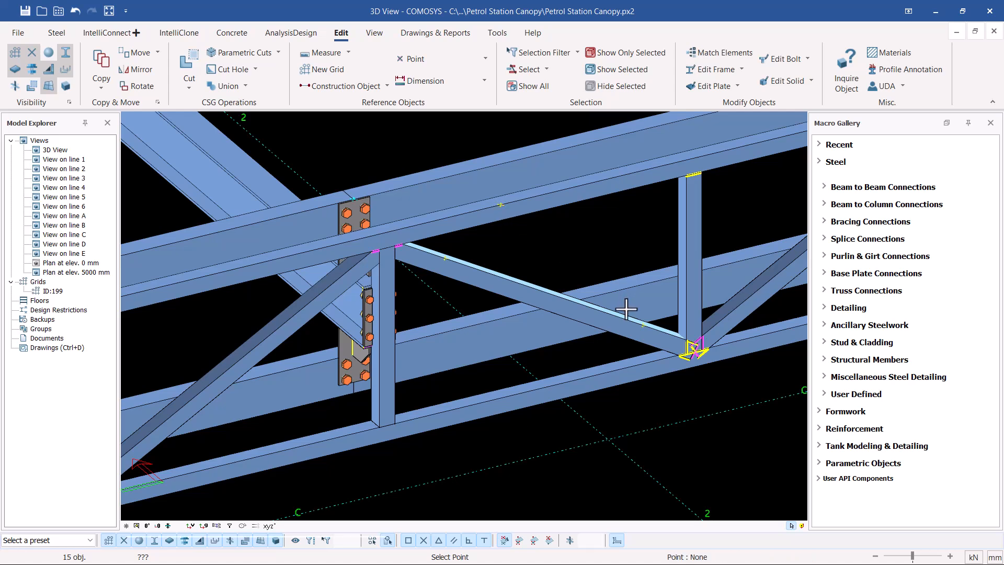
Step: Project the top chord's reference point onto the line between the diagonal's two reference points beside the rafter connection at grid line 2
scroll(608, 313, up, 2)
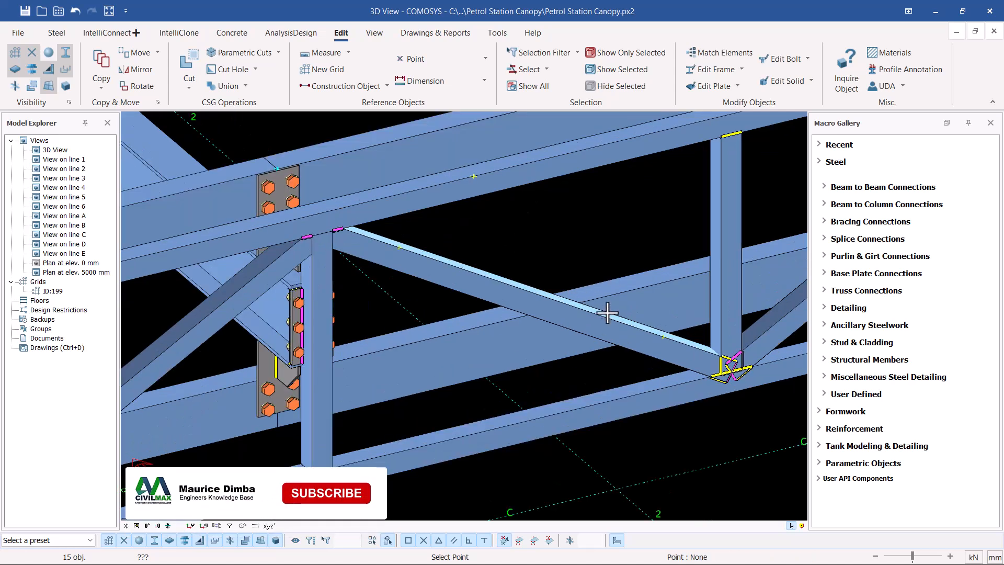
right_click(606, 266)
click(632, 175)
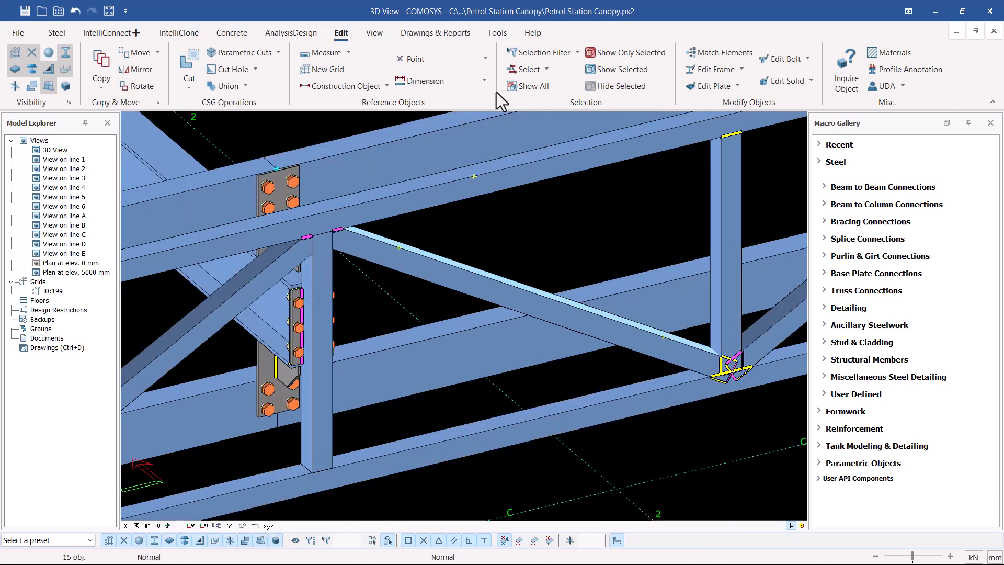
click(466, 60)
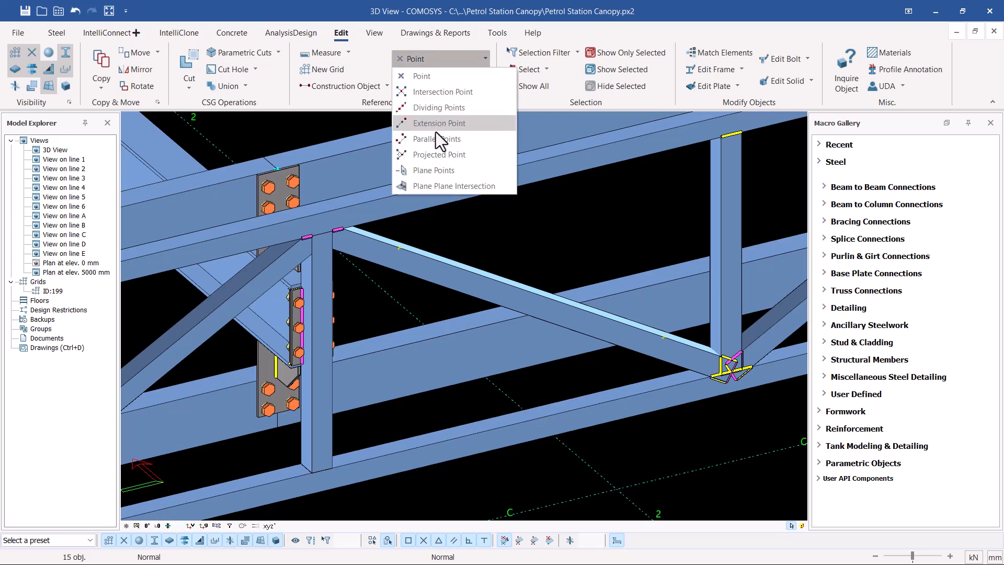
click(436, 155)
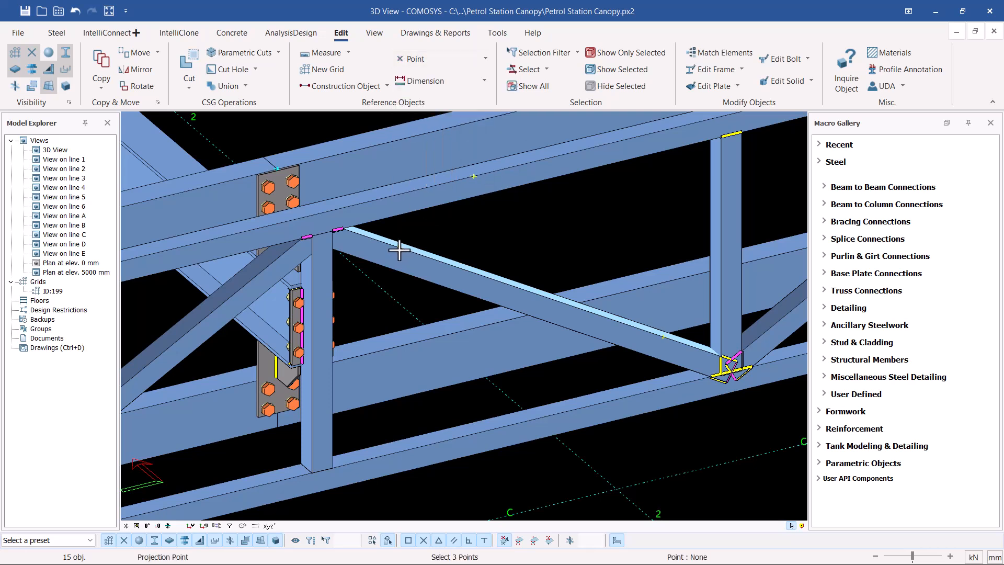
click(399, 250)
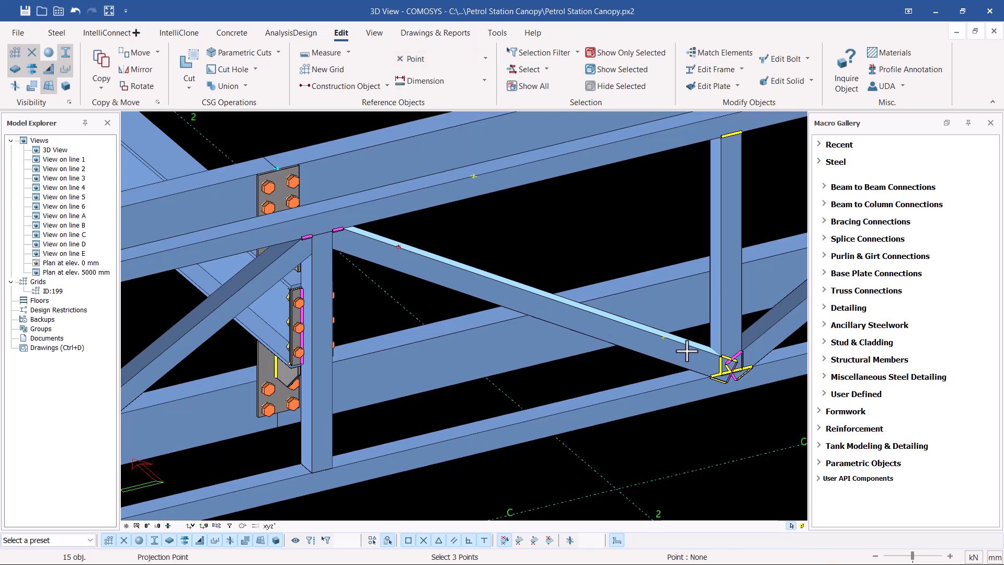
click(663, 337)
click(473, 179)
right_click(499, 230)
click(539, 175)
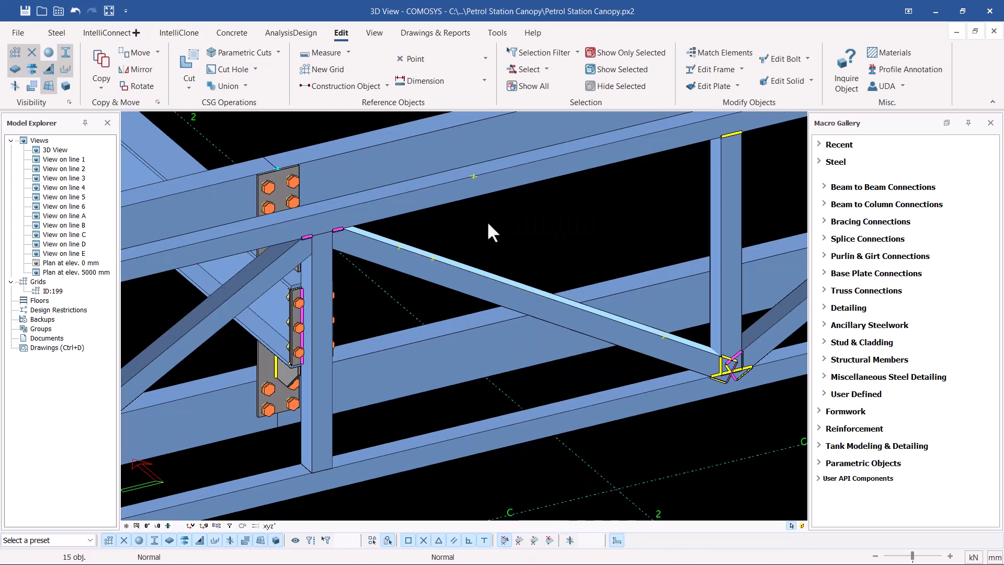
Step: Project the top chord's reference point onto the bottom chord beside the rafter connection at grid line 2
scroll(552, 281, down, 2)
scroll(526, 344, up, 3)
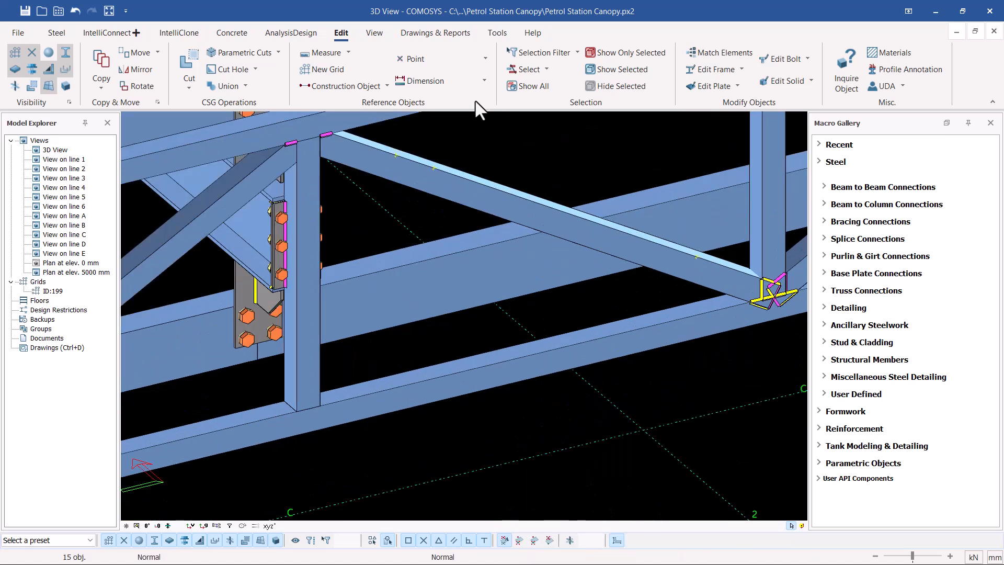
click(474, 61)
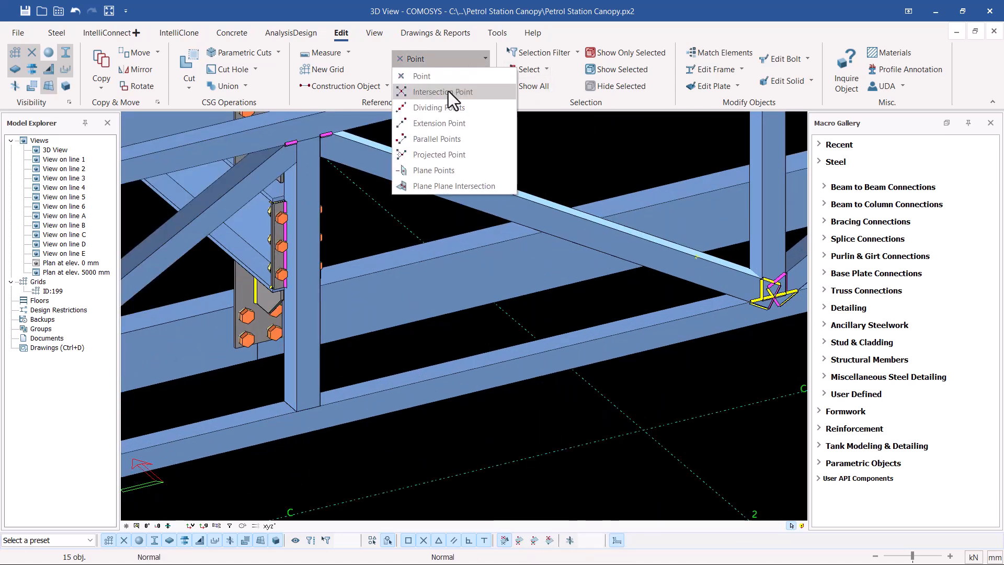
click(440, 153)
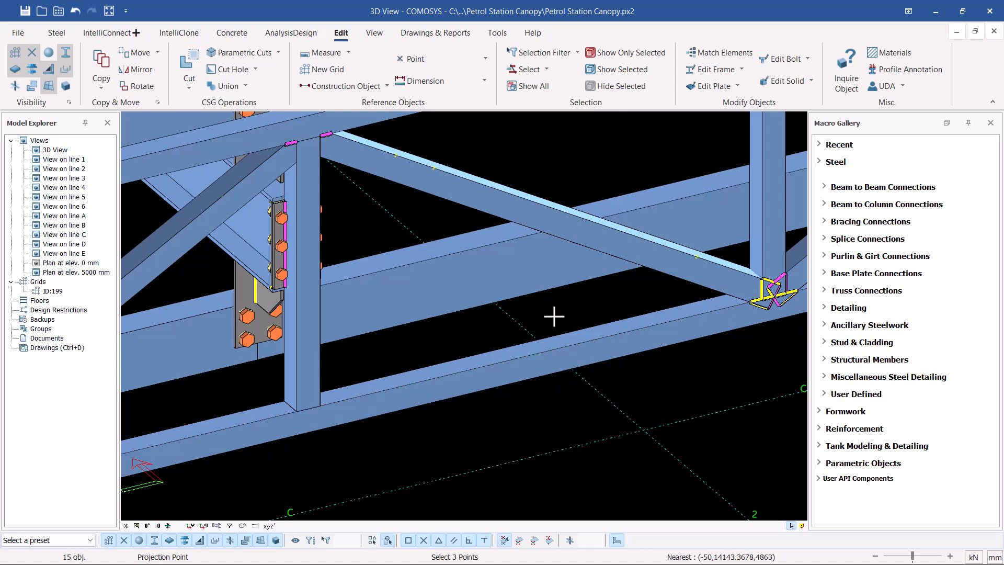
scroll(555, 314, down, 2)
click(507, 161)
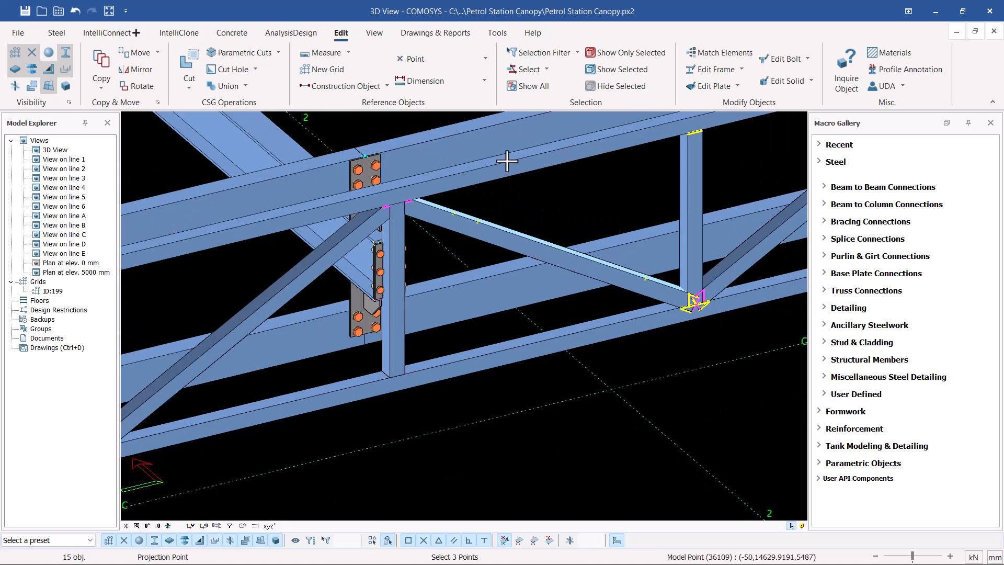
right_click(619, 211)
click(646, 174)
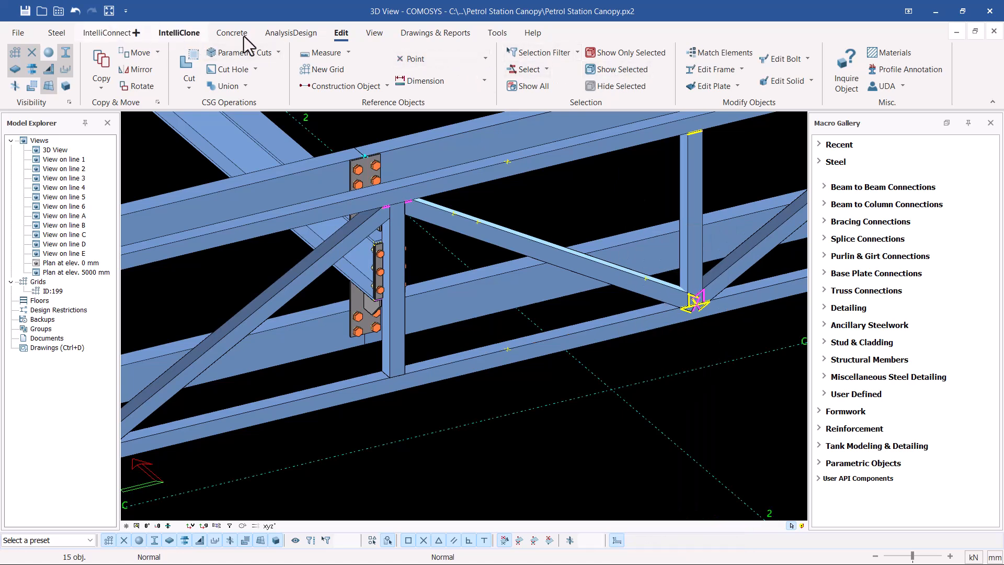
Step: Break the top chord at its reference point just past the rafter connection at grid line 2
click(739, 69)
click(732, 136)
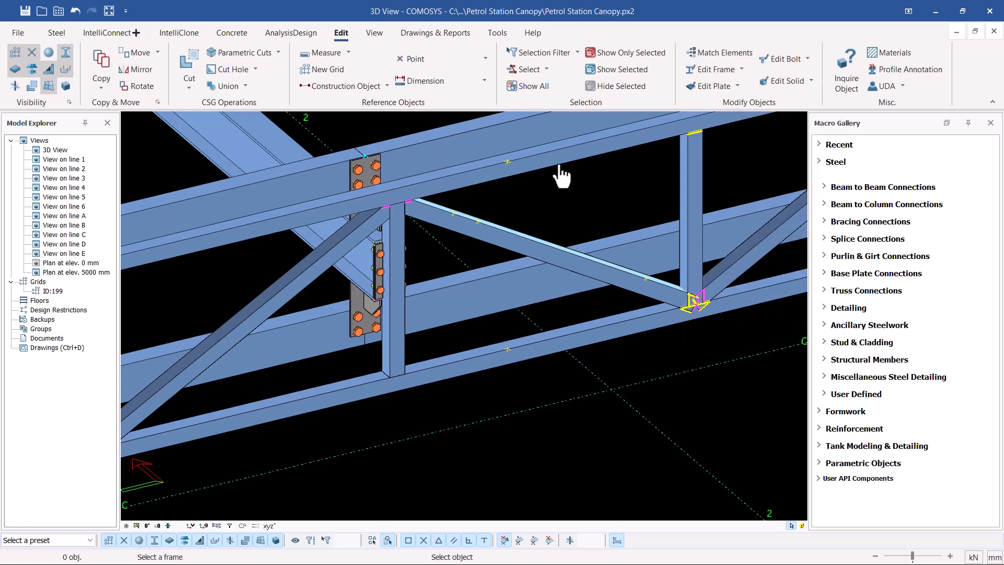
scroll(570, 164, up, 3)
key(Escape)
click(559, 170)
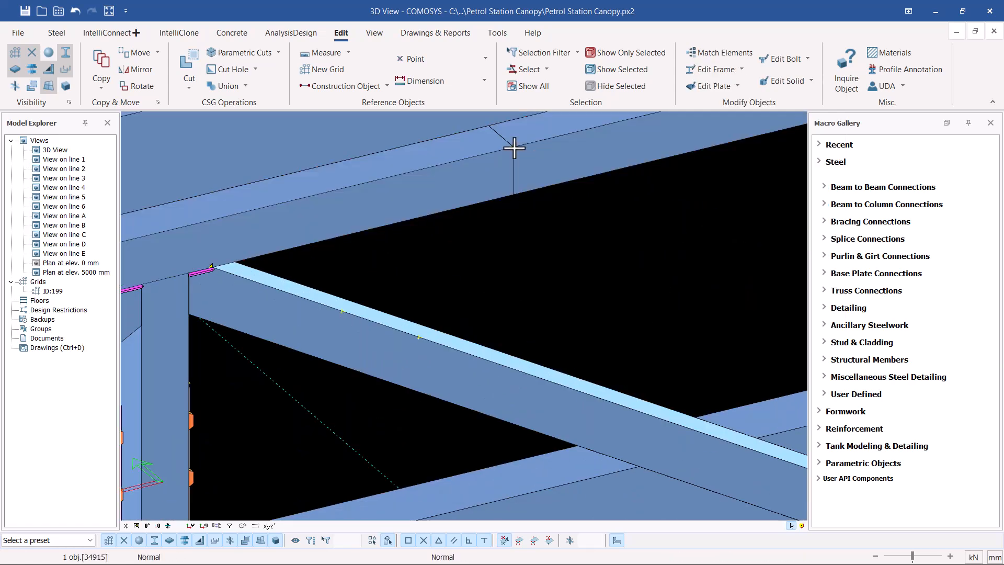
Step: Break the diagonal and the bottom chord at their projected points beside the rafter connection at grid line 2
scroll(515, 177, down, 2)
click(472, 299)
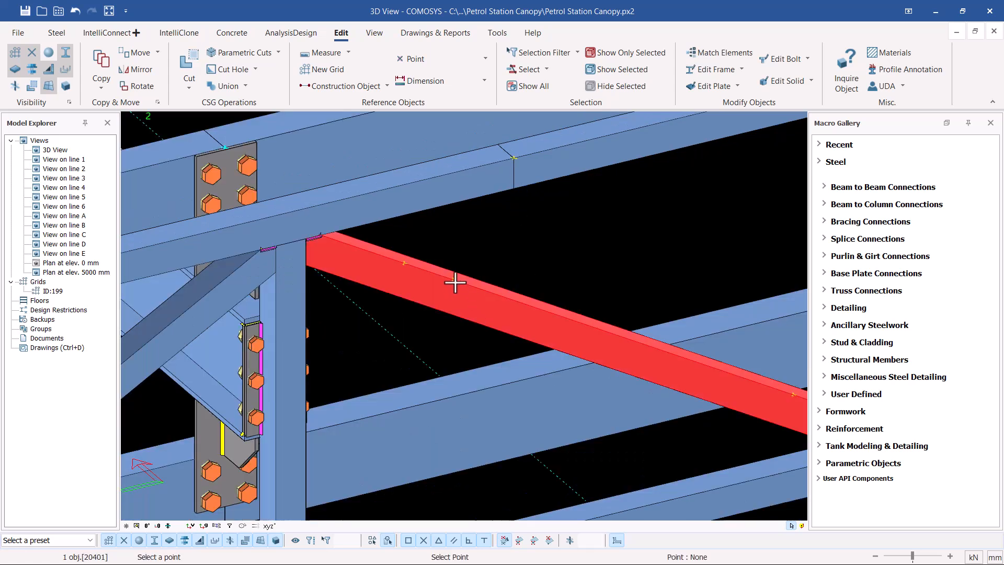
click(455, 282)
scroll(504, 242, down, 3)
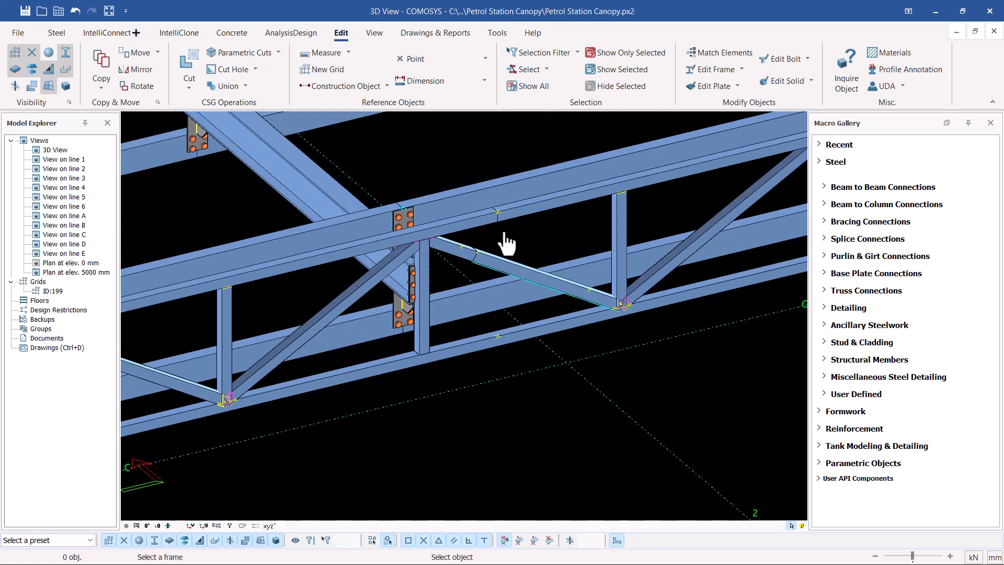
scroll(502, 340, up, 3)
click(484, 319)
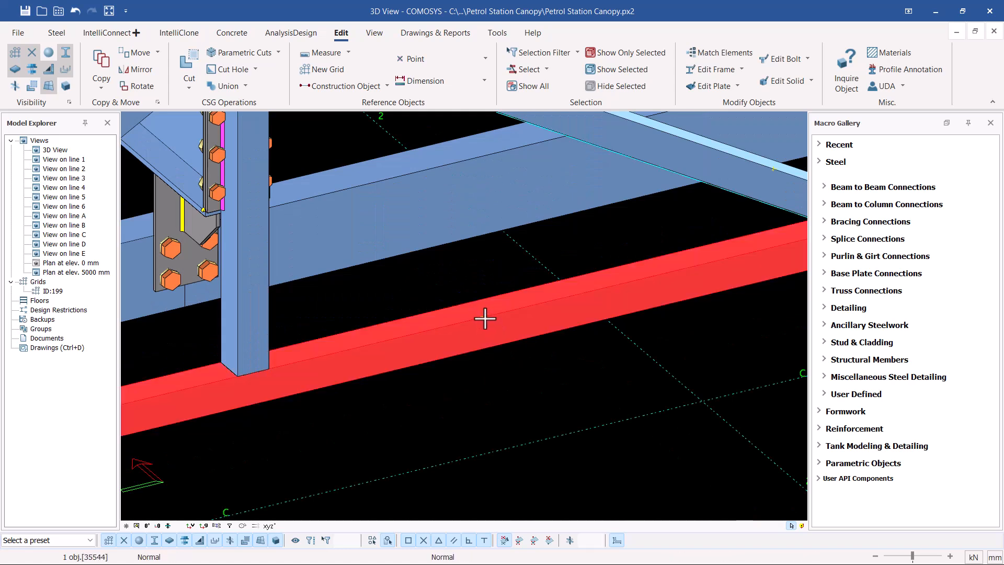
key(Escape)
Step: Select the diagonal segment just past the break near grid line 3 and its whole truss assembly
scroll(361, 312, down, 5)
scroll(362, 312, down, 3)
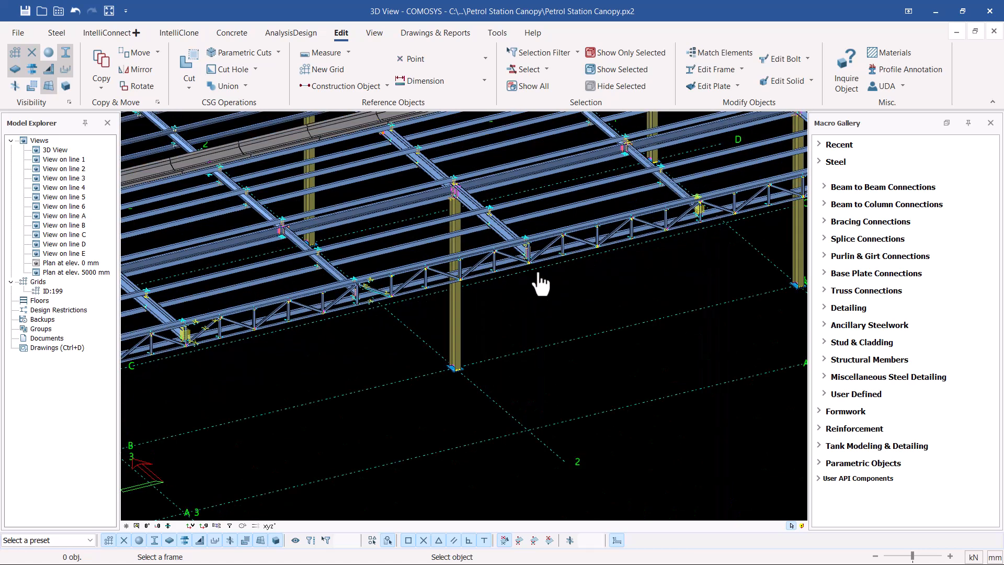
scroll(564, 244, up, 5)
scroll(547, 230, up, 5)
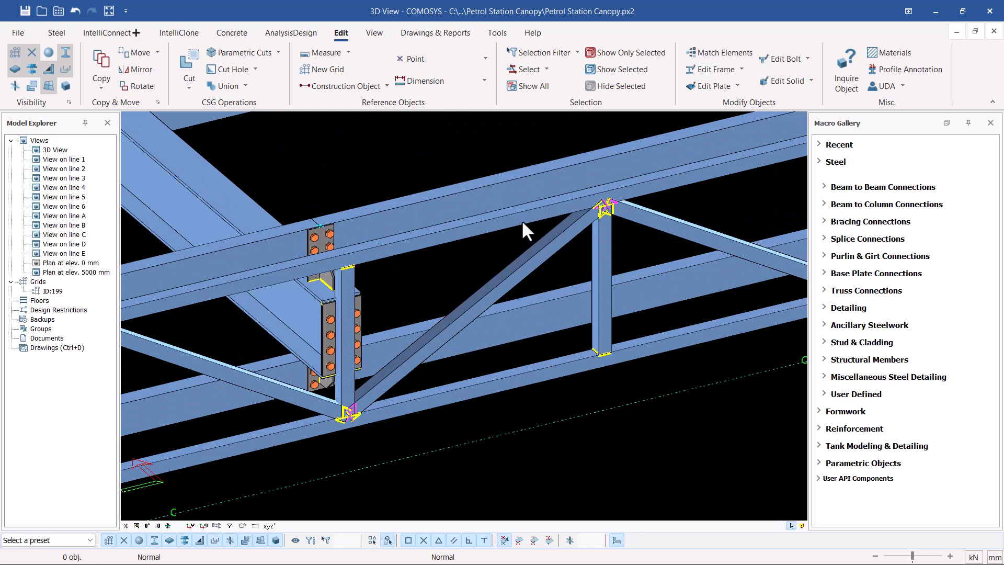
scroll(522, 223, down, 10)
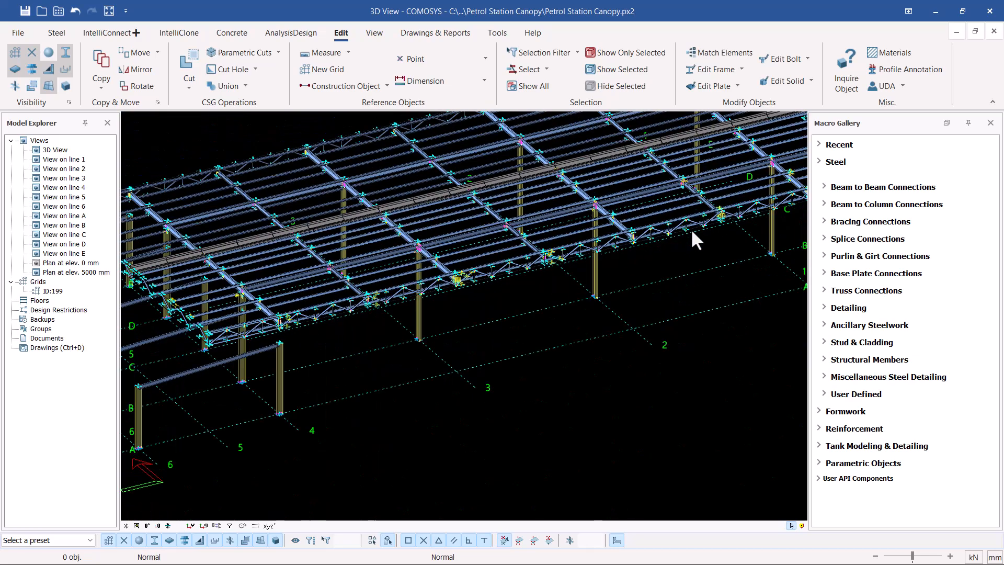
scroll(694, 230, up, 2)
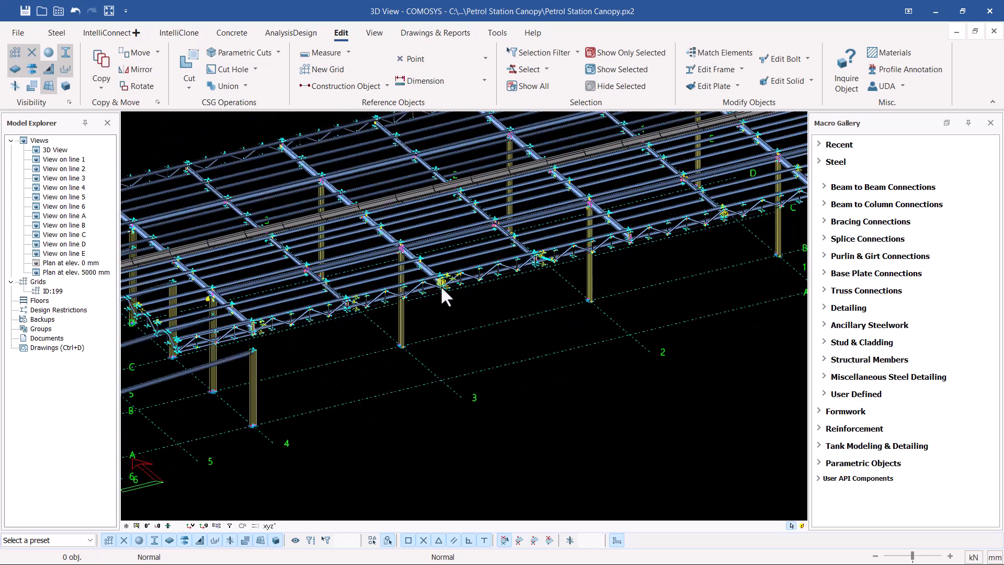
scroll(361, 311, up, 6)
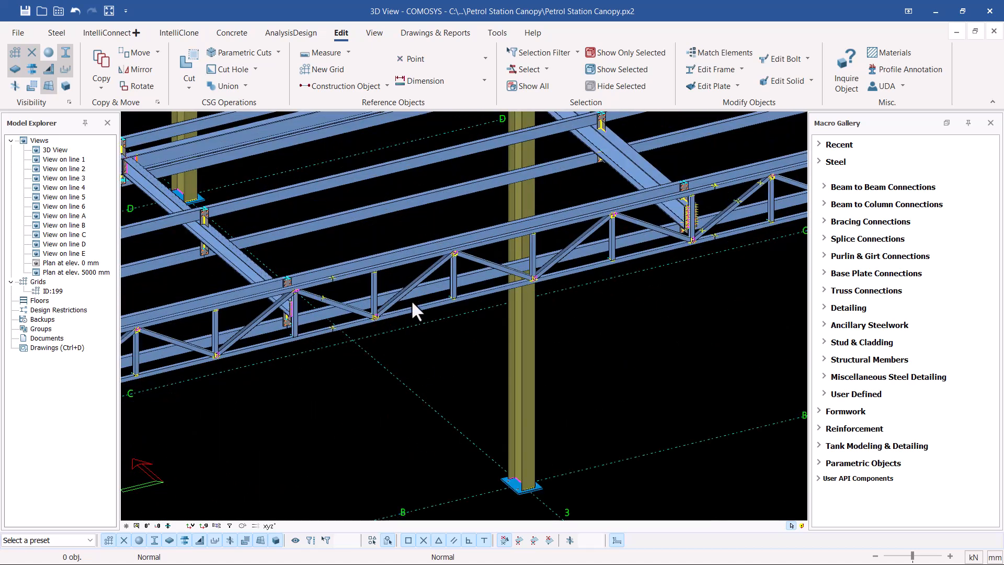
scroll(411, 300, up, 8)
click(383, 329)
right_click(384, 328)
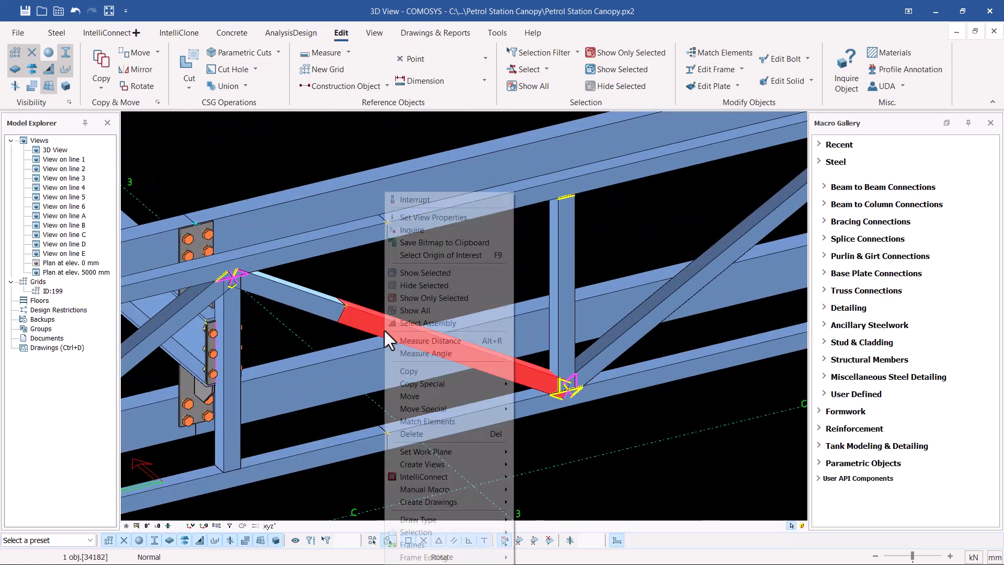
click(445, 323)
Step: Check the extent of the selected truss assembly between its breaks and show only that assembly
scroll(448, 325, down, 10)
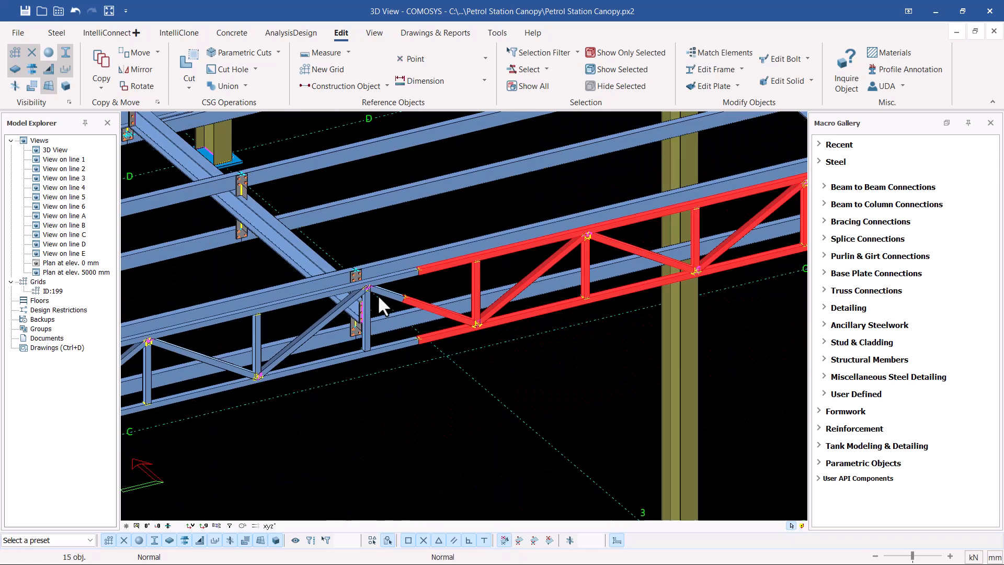
scroll(590, 243, up, 3)
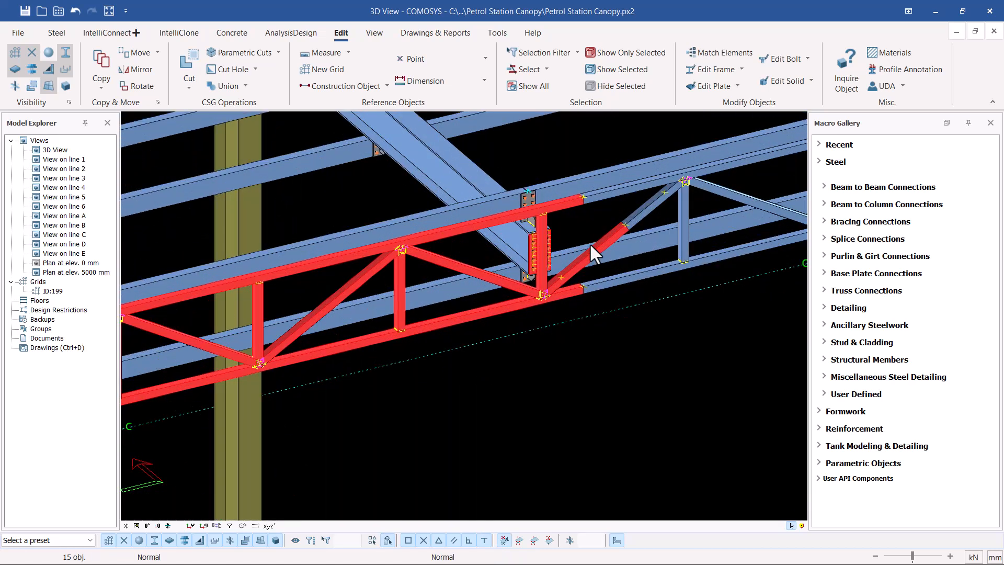
scroll(579, 257, up, 3)
scroll(633, 244, down, 2)
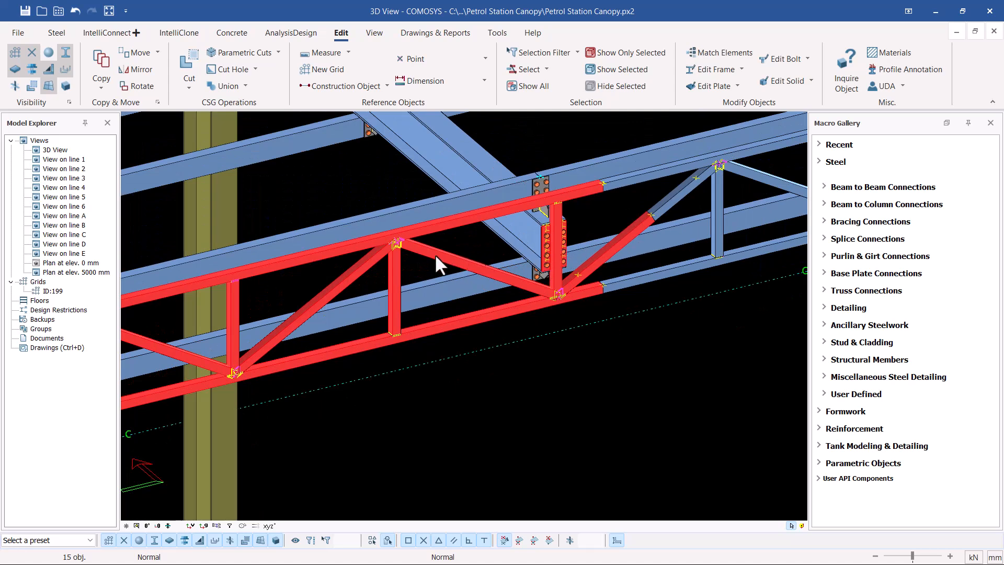
scroll(594, 234, down, 2)
scroll(488, 246, up, 3)
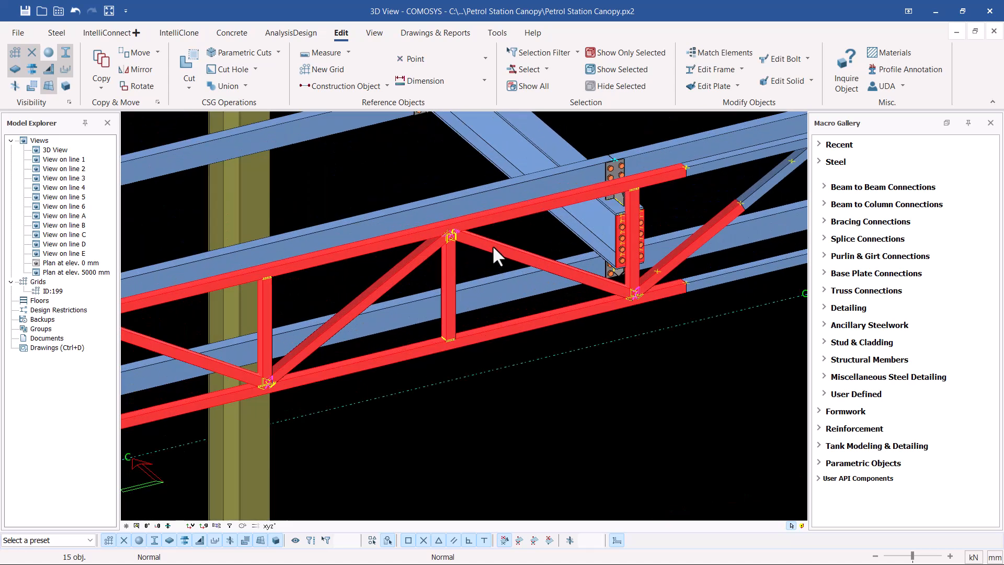
right_click(491, 245)
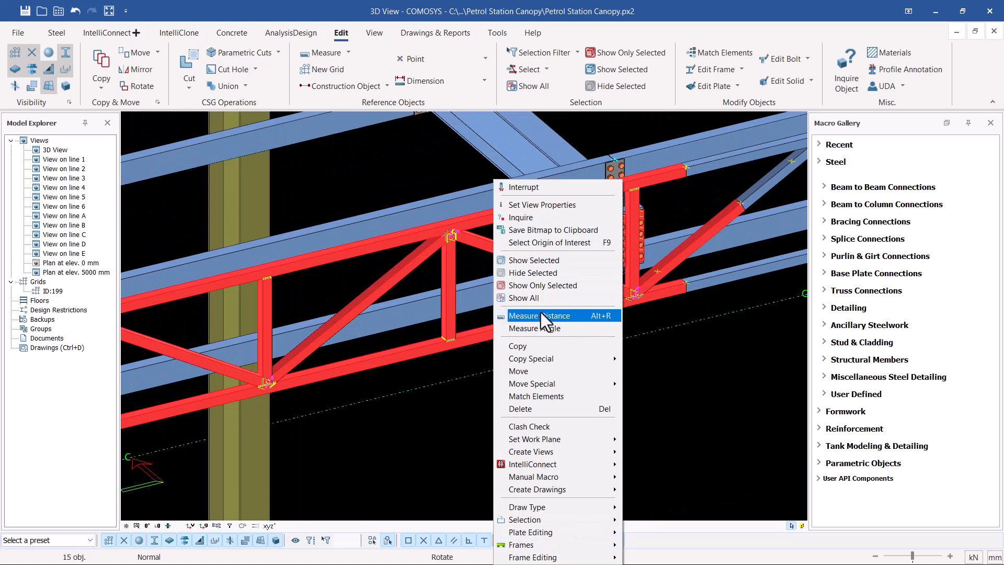
click(545, 286)
click(677, 303)
Step: Examine the isolated truss assembly along its length, checking its cut chord and diagonal ends and the plates on its verticals
scroll(421, 324, up, 3)
click(407, 331)
middle_drag(408, 331, 642, 262)
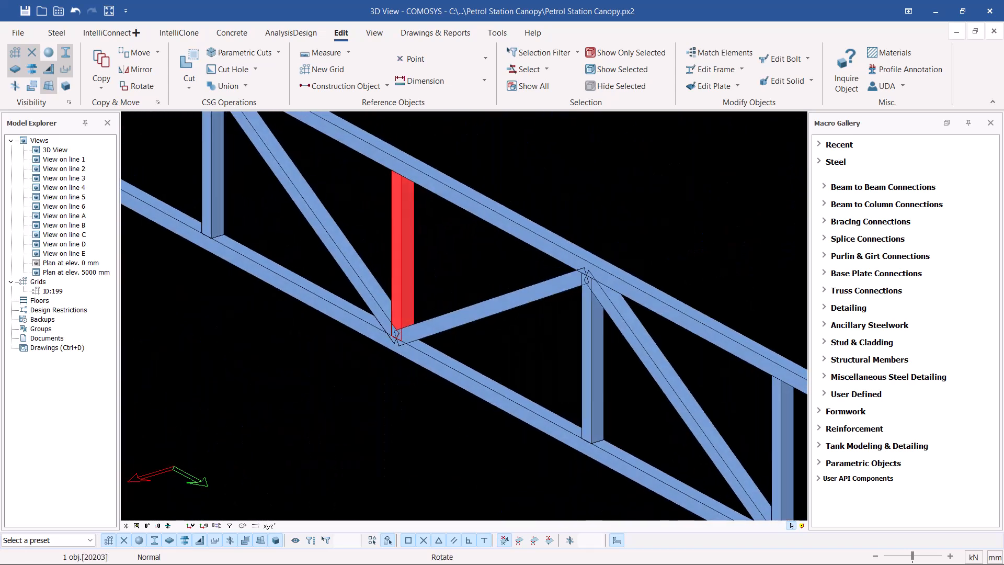
scroll(641, 262, down, 3)
scroll(311, 147, up, 5)
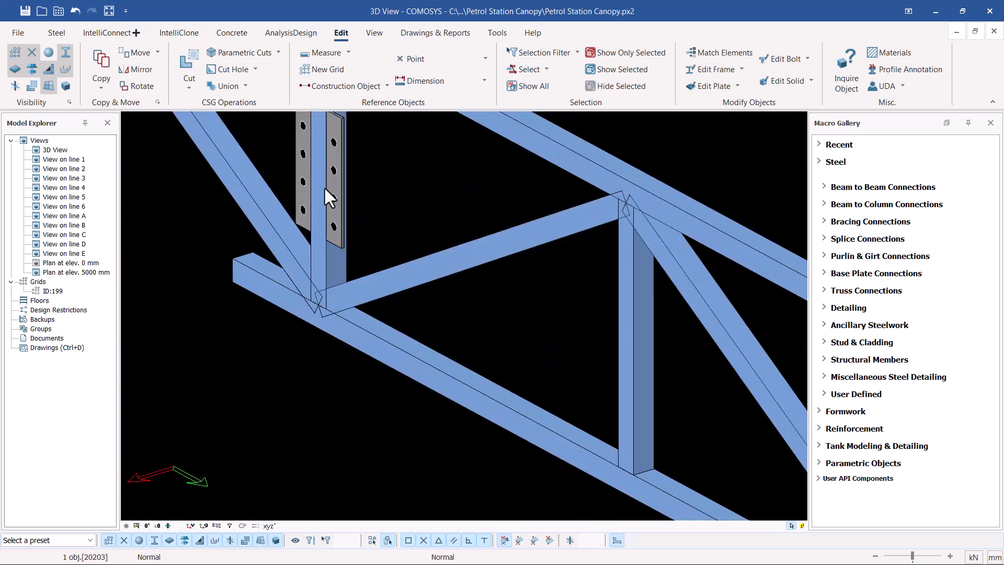
scroll(342, 307, down, 5)
scroll(698, 378, down, 2)
scroll(757, 429, up, 4)
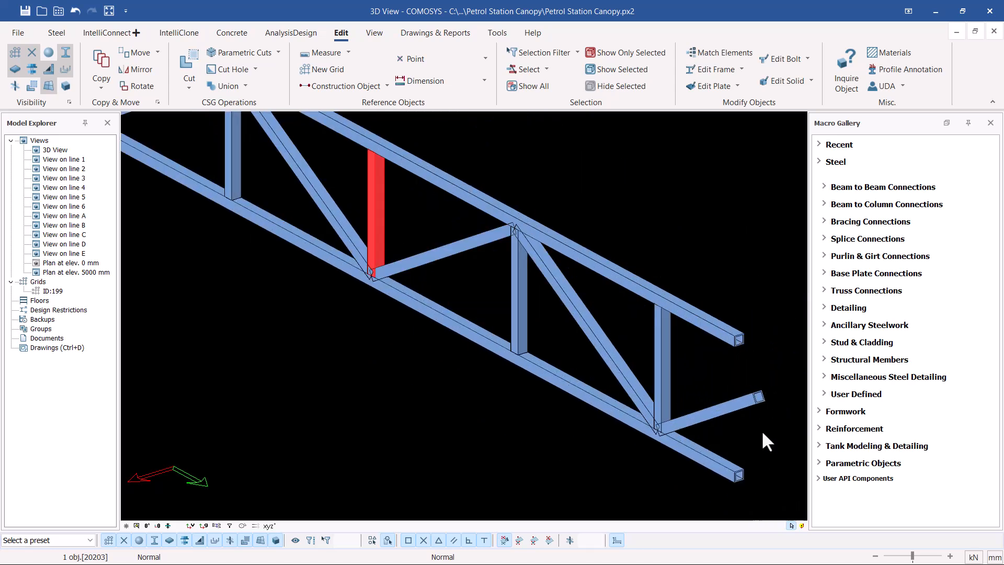
scroll(730, 483, down, 4)
scroll(419, 246, up, 5)
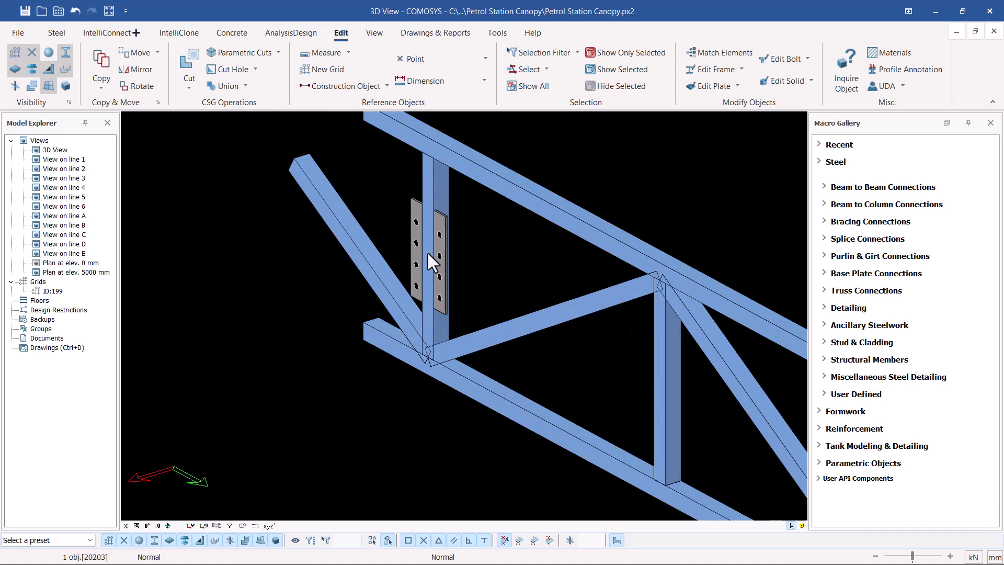
scroll(432, 261, up, 2)
Step: Inspect a bolt-hole plate on the end vertical and view the isolated truss from other angles
click(449, 245)
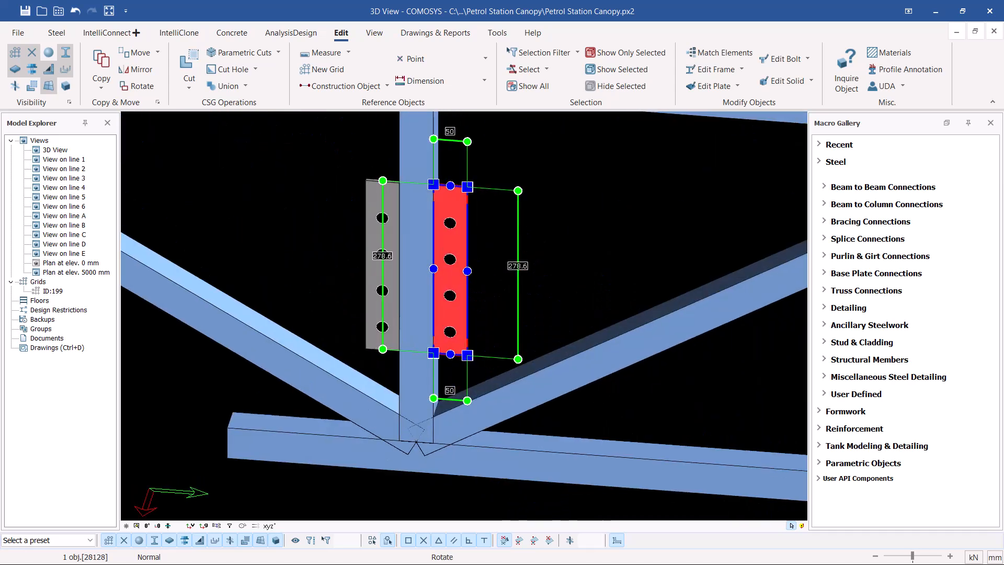
middle_drag(449, 257, 489, 256)
key(Escape)
scroll(485, 289, down, 3)
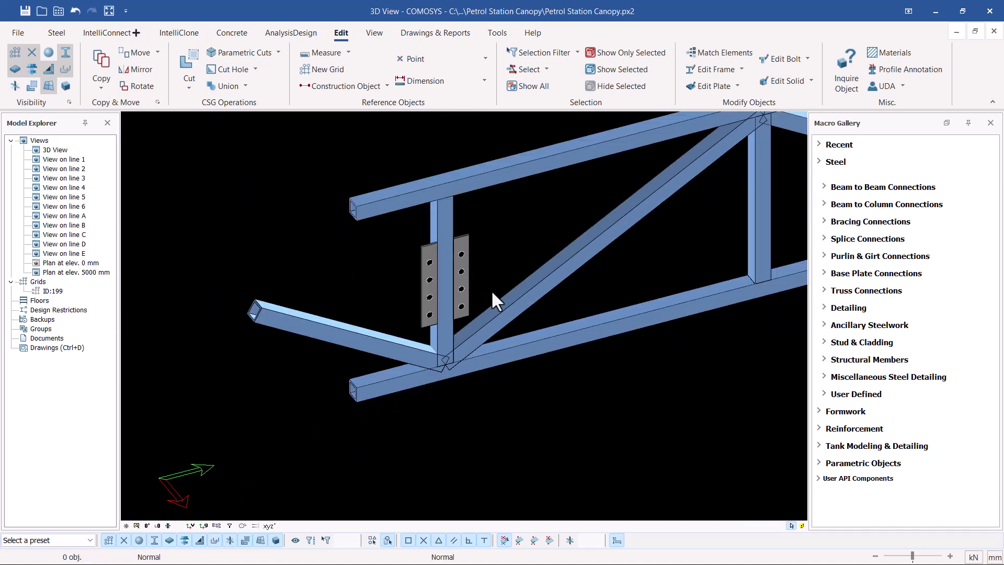
scroll(356, 308, down, 3)
scroll(354, 324, down, 2)
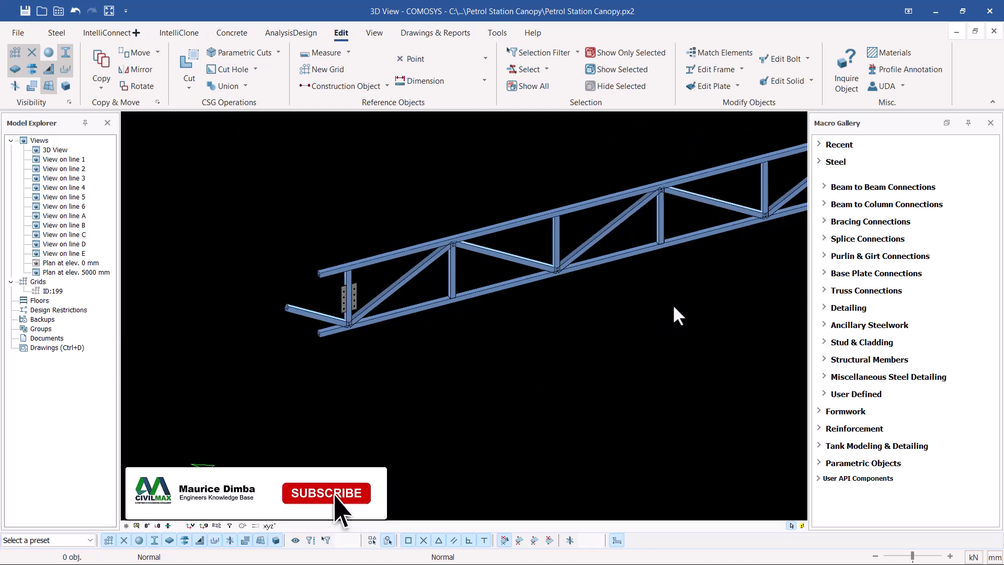
middle_drag(459, 271, 391, 277)
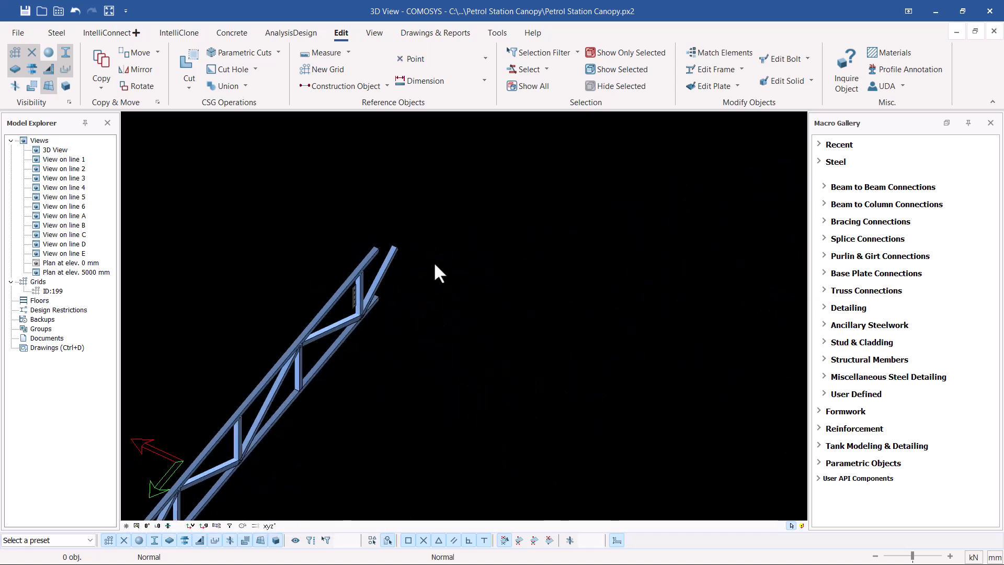
Step: Show all model objects again and return to the edge truss at the rafter connection
right_click(544, 166)
click(623, 248)
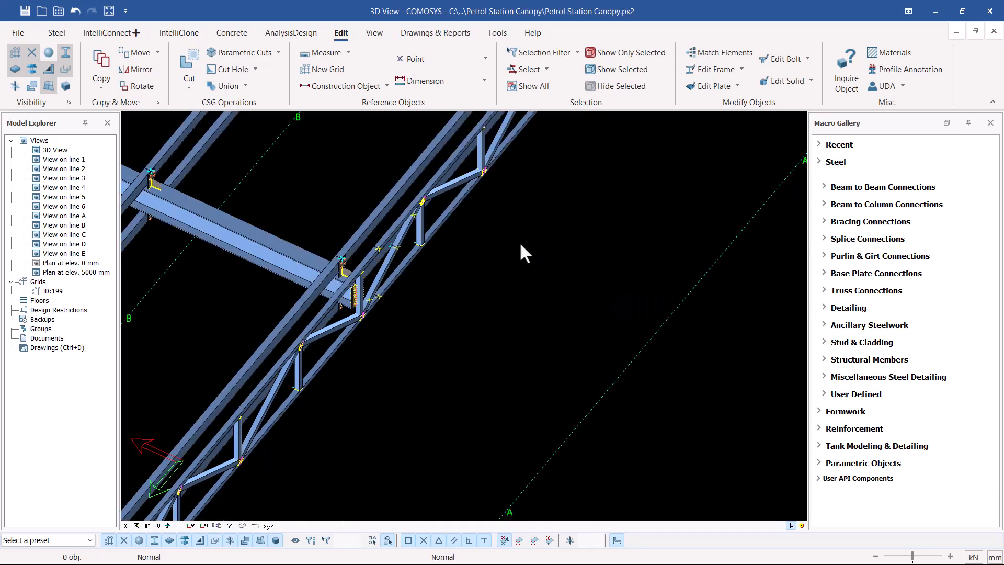
middle_drag(350, 295, 343, 282)
scroll(346, 309, up, 3)
scroll(564, 245, down, 3)
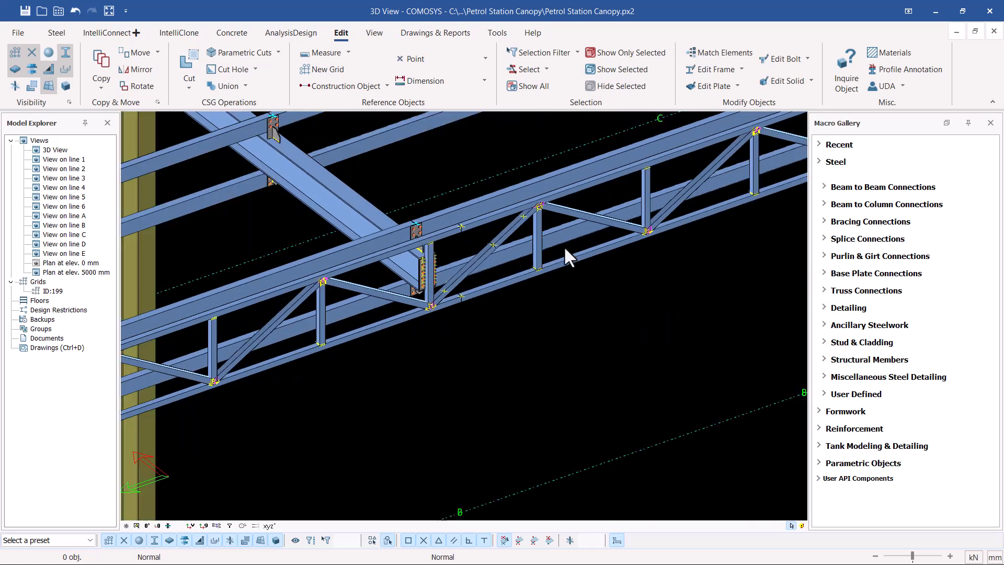